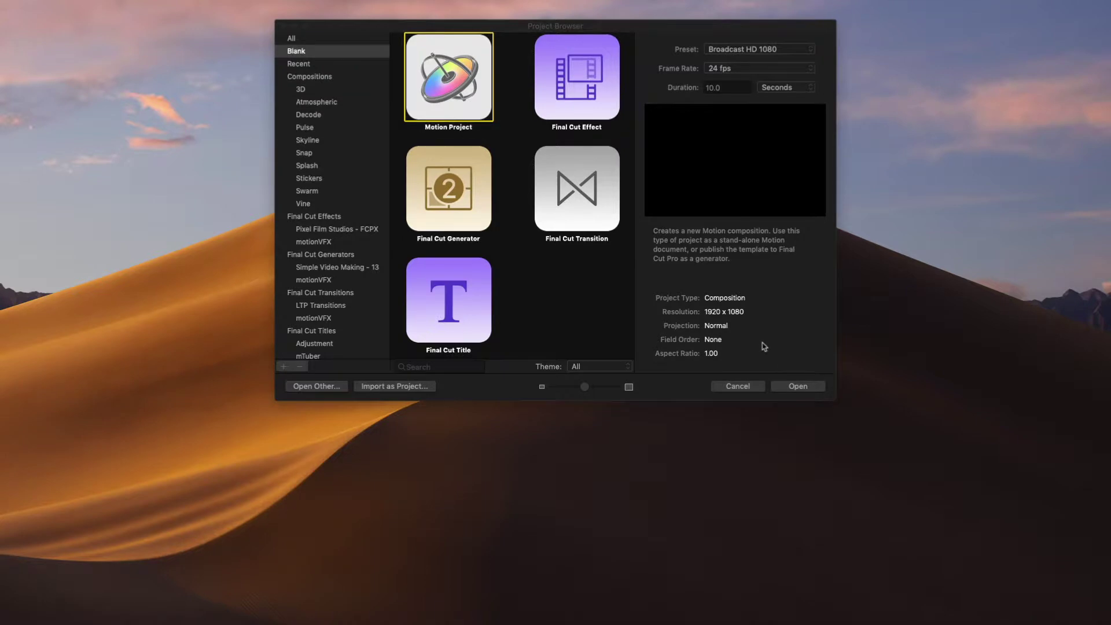
Create a blank Motion Project with the Broadcast HD 1080 preset at 24 fps and set the canvas zoom to 50%.
left_click(799, 386)
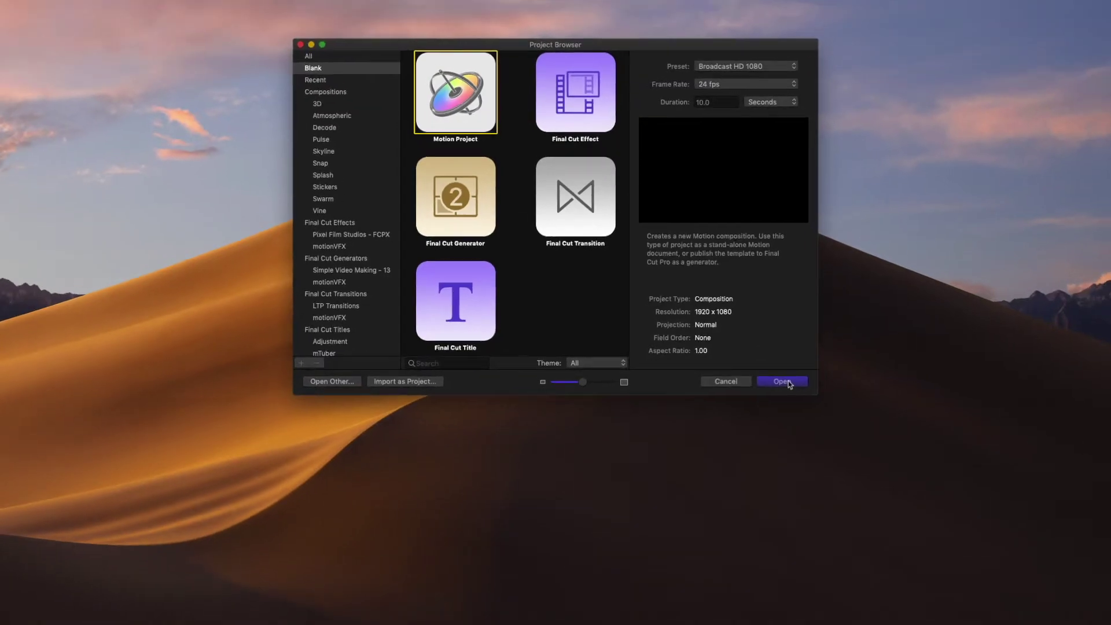
left_click(756, 372)
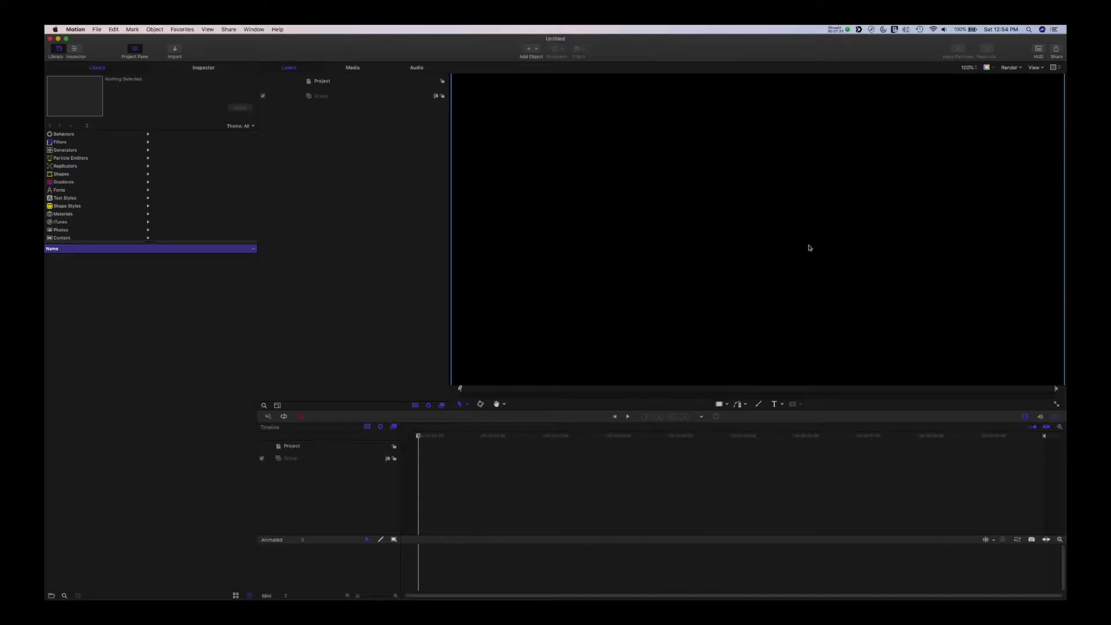
left_click(976, 71)
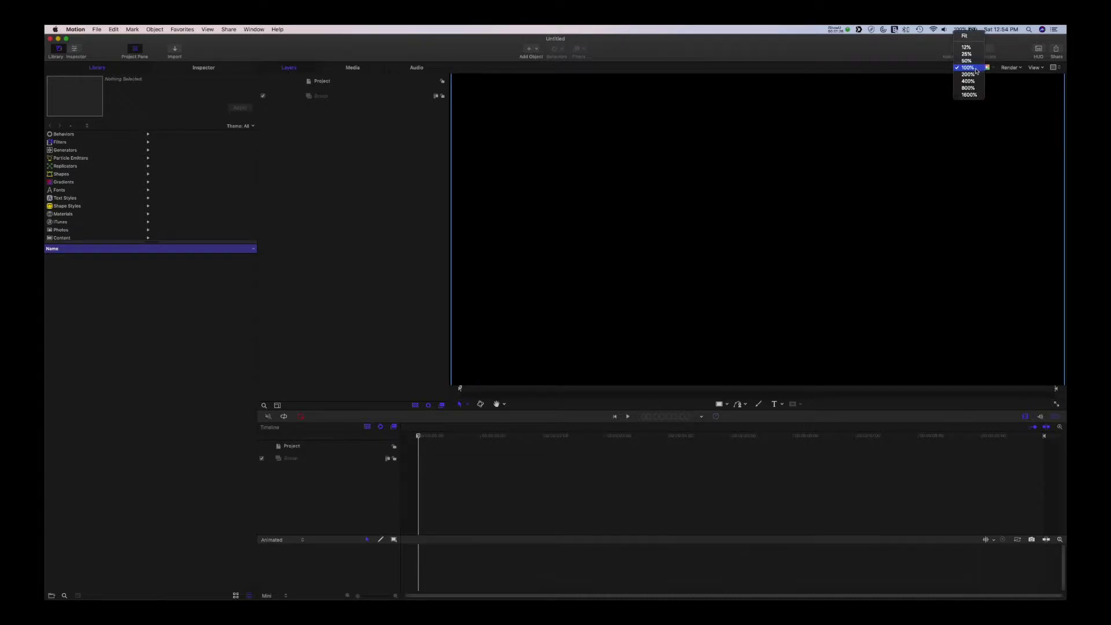
left_click(973, 64)
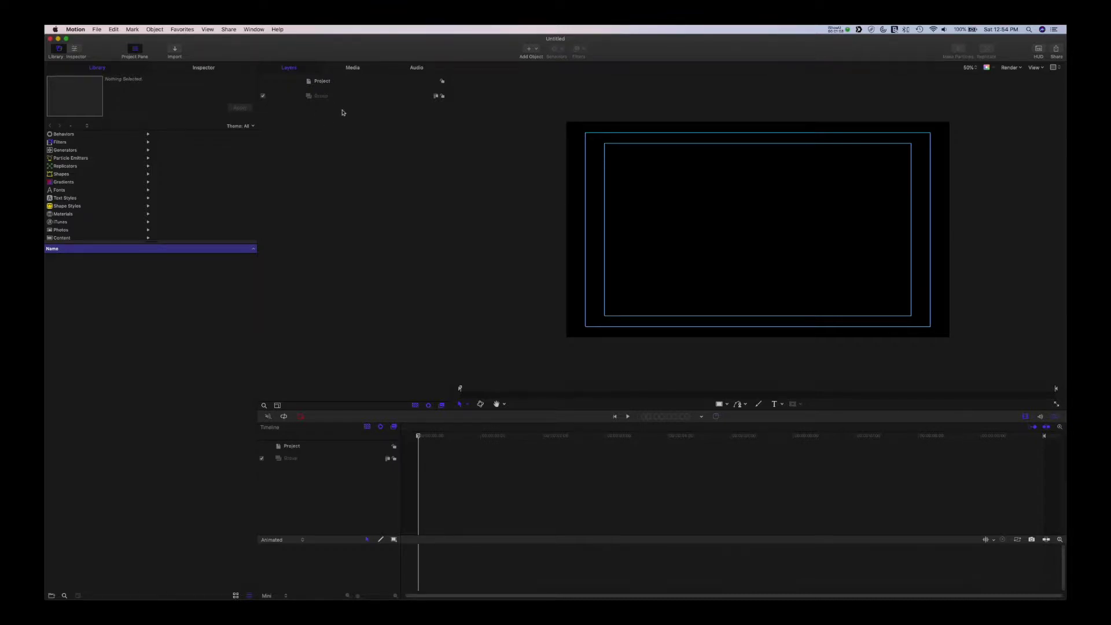
Add a new group to the project and rename the original group as Group 2.
left_click(536, 52)
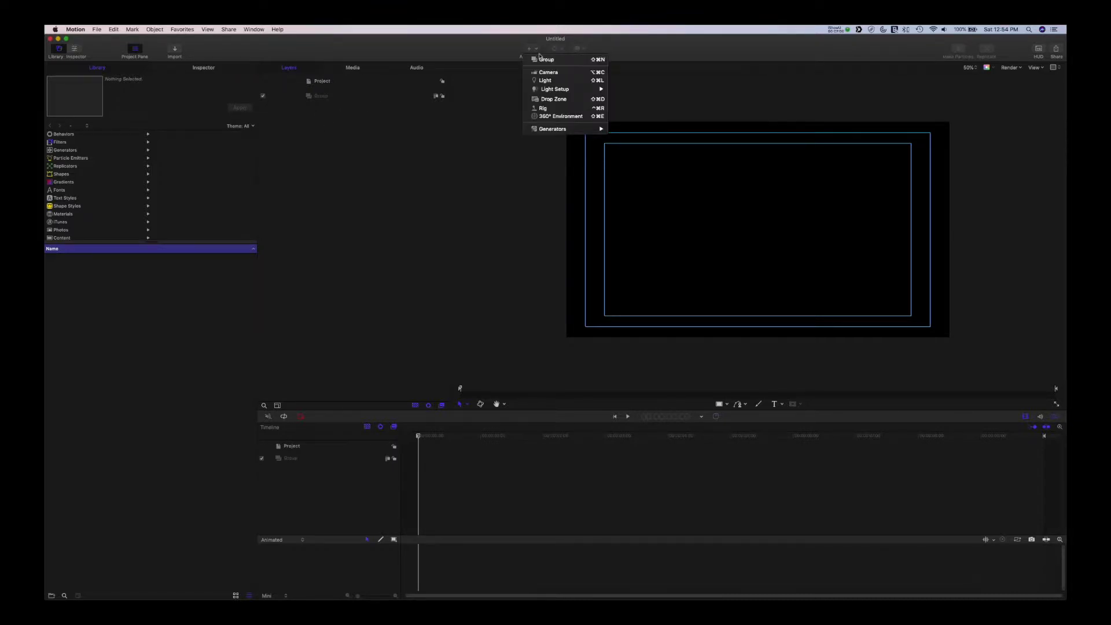
left_click(535, 59)
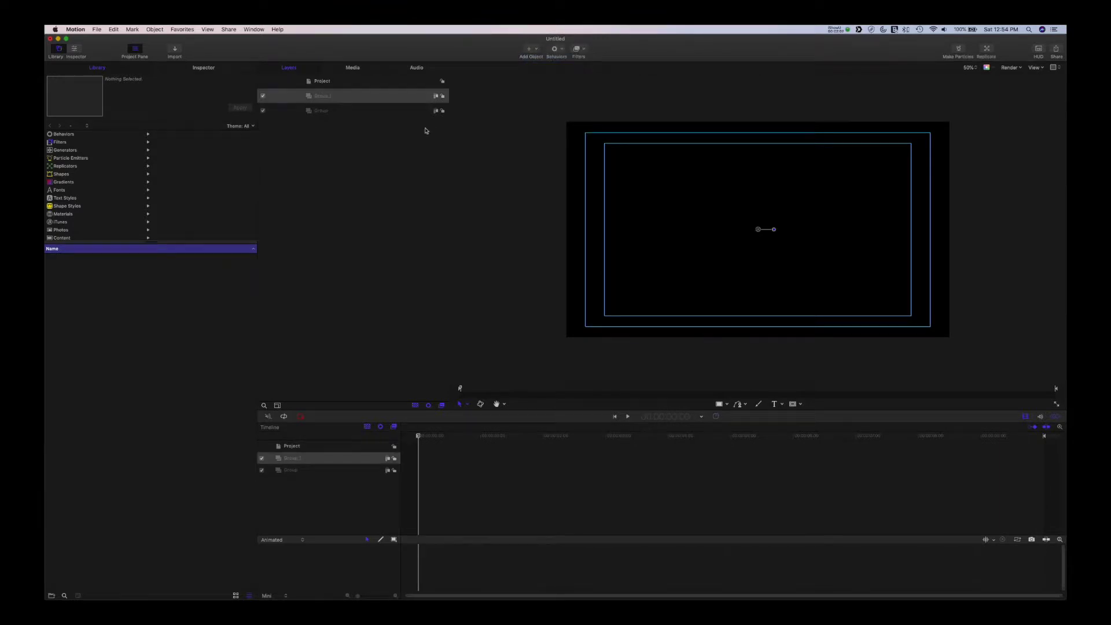
left_click(328, 111)
left_click(333, 112)
left_click(334, 112)
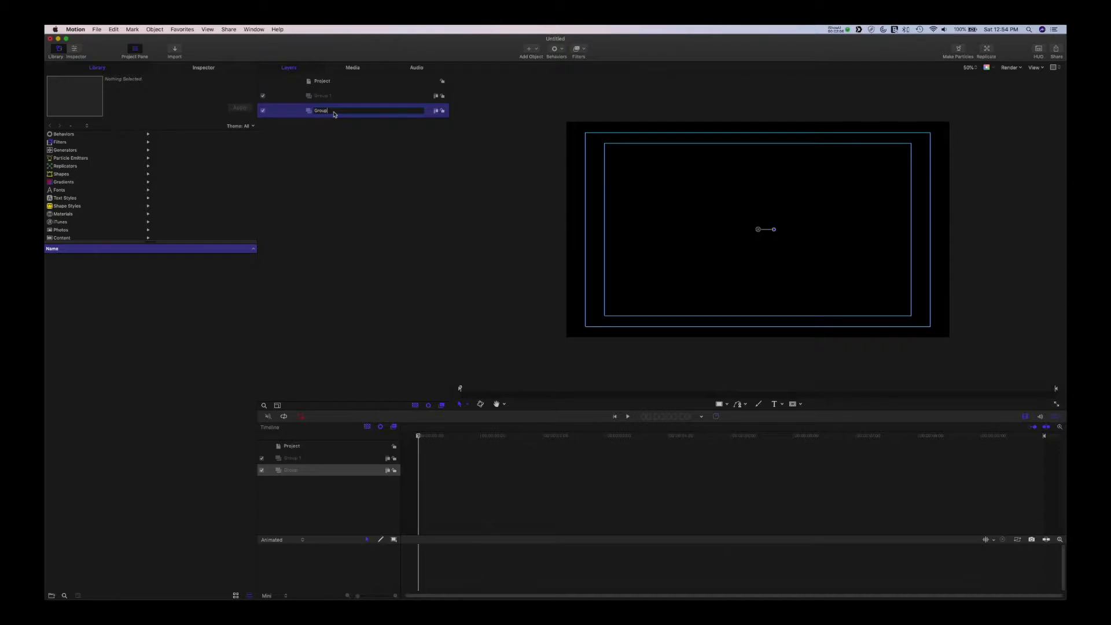
key("Return")
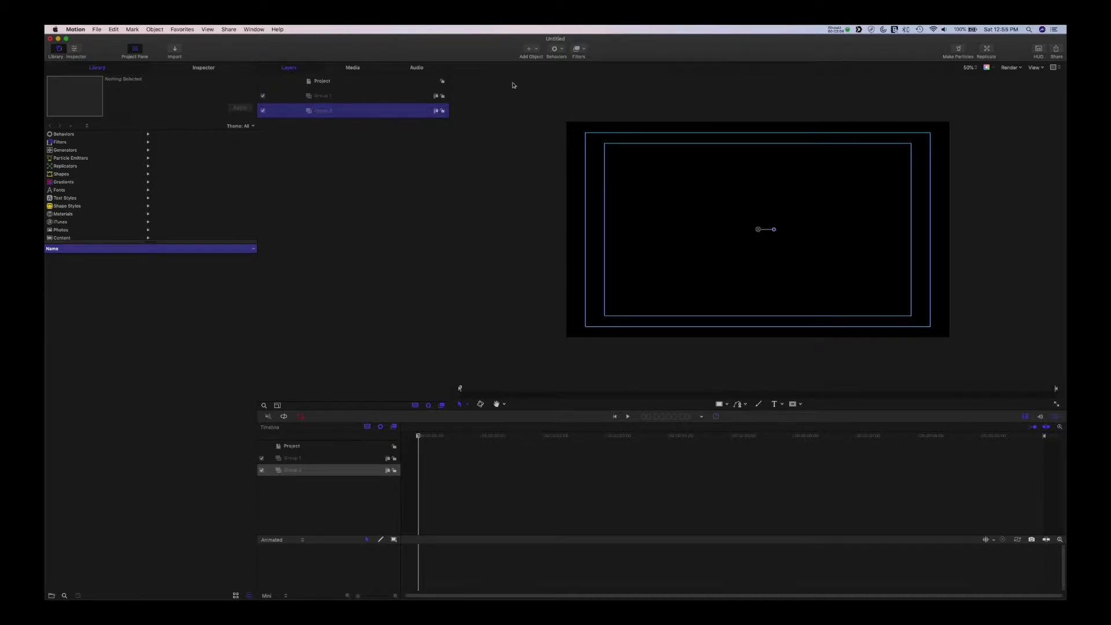
Add two more groups to the project and nest both inside Group 1.
left_click(360, 83)
left_click(533, 51)
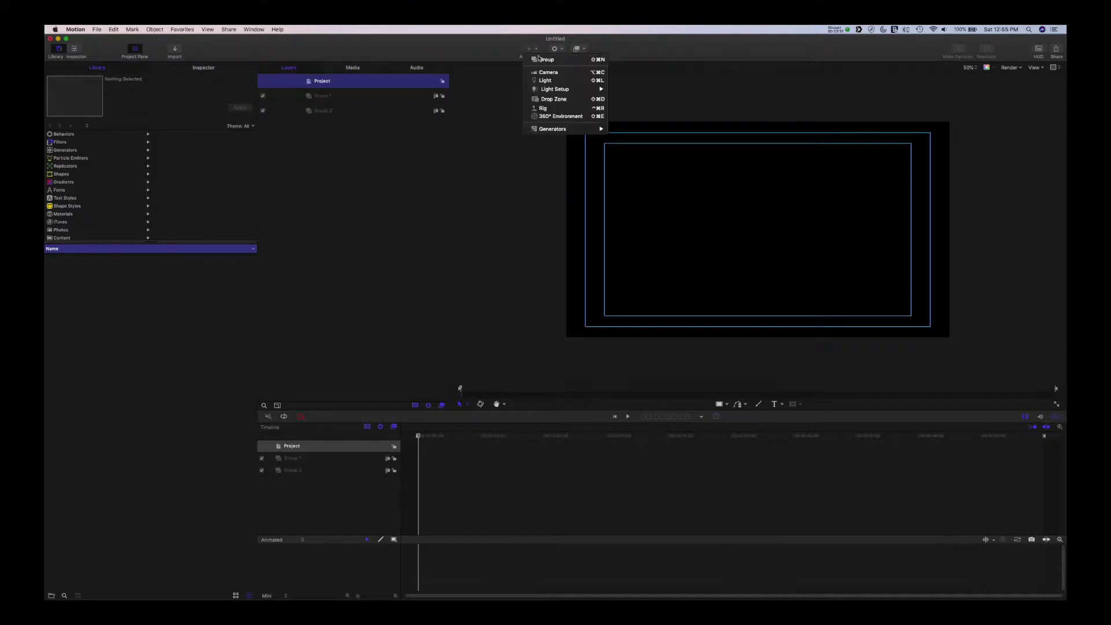
left_click(545, 59)
left_click(531, 49)
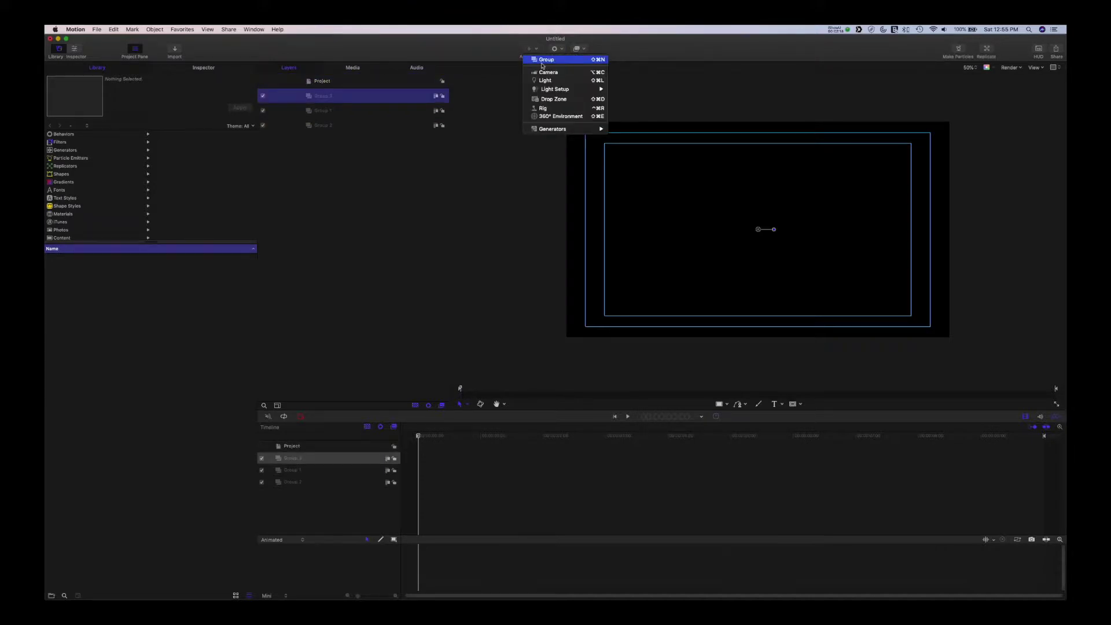
left_click(544, 60)
left_click_drag(348, 101, 333, 117)
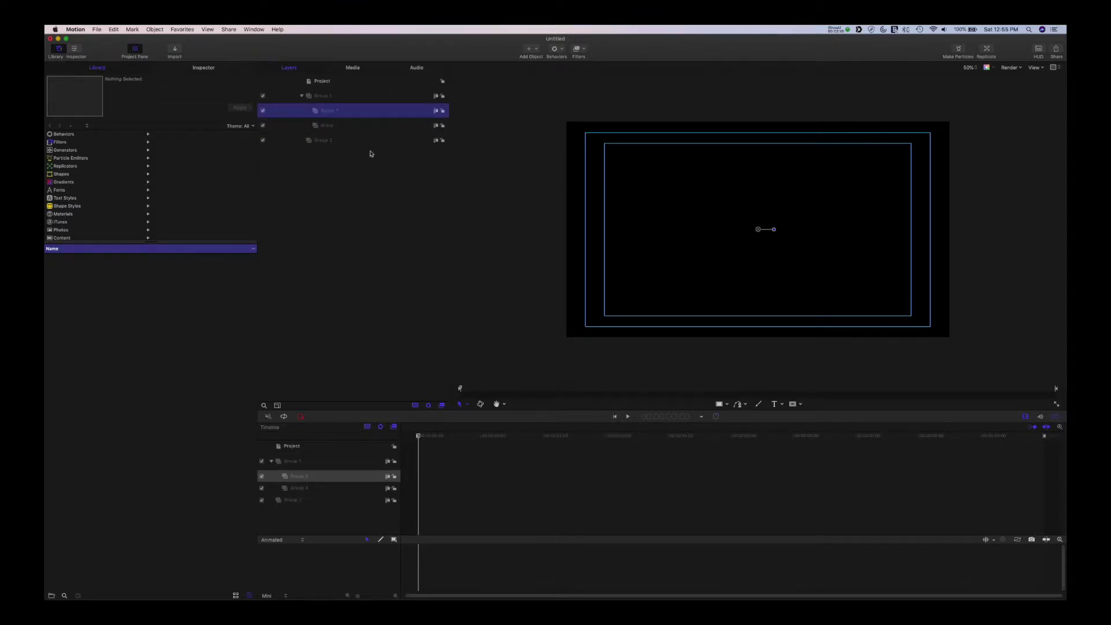
Rename the two nested groups inside Group 1 as sets, naming the upper one Set 1.
double_click(343, 111)
left_click_drag(339, 112, 318, 110)
type("Set 1")
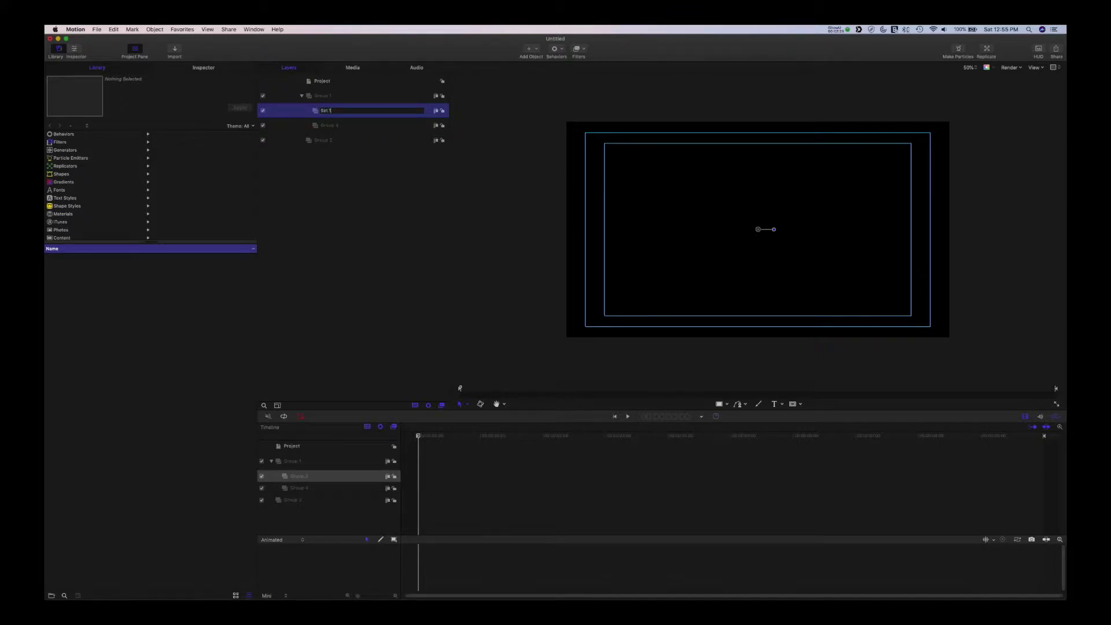
key("Return")
double_click(337, 126)
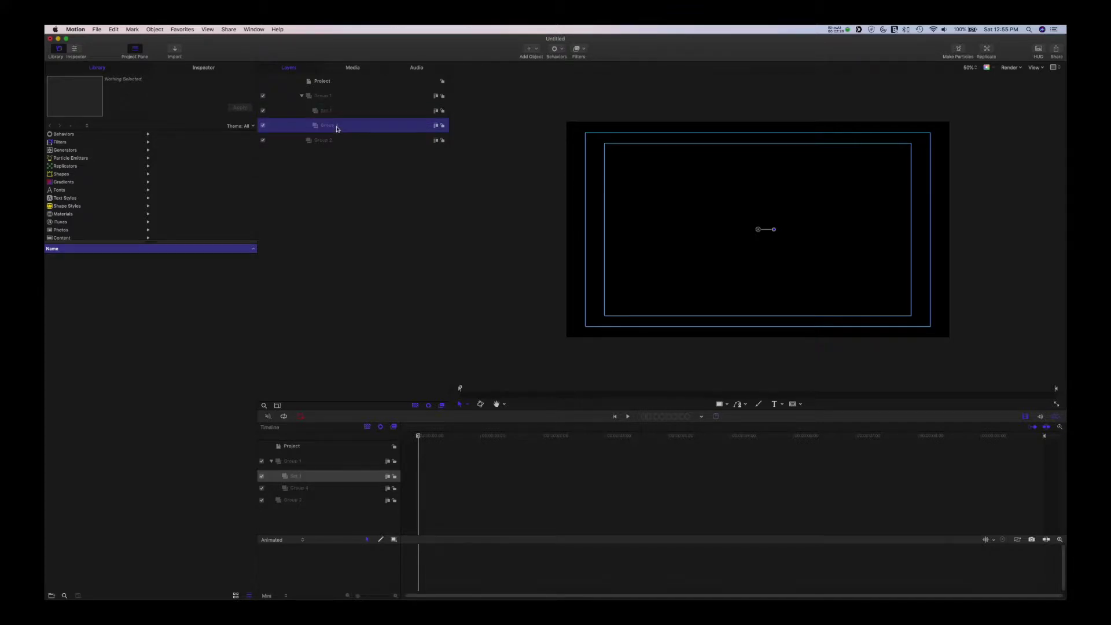
type("S")
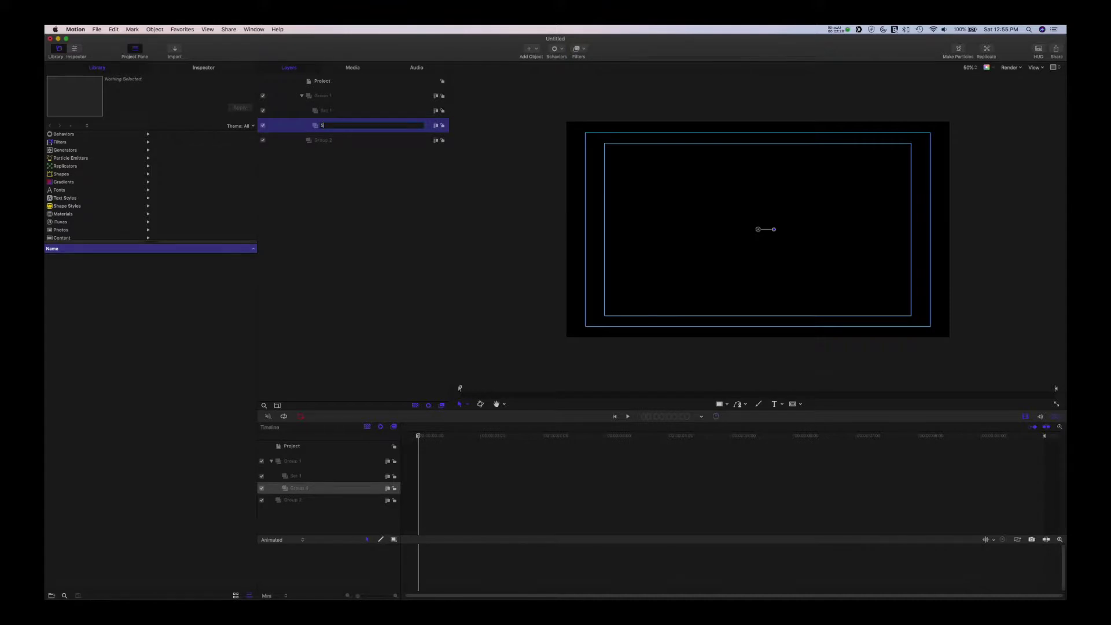
type("et 1")
key("Return")
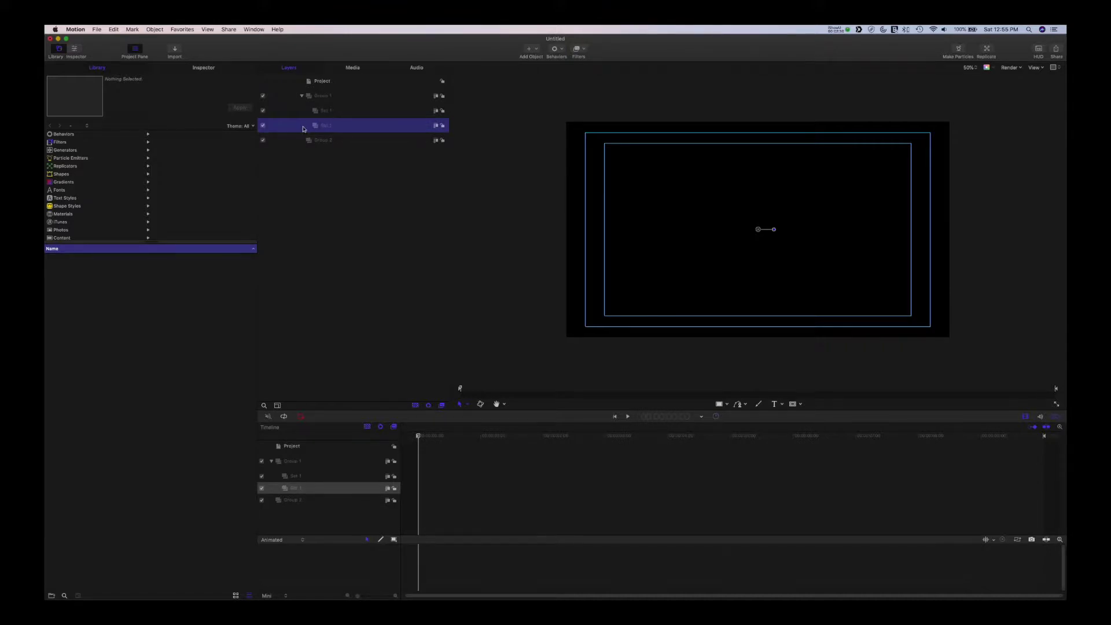
Add a drop zone inside Group 1 and rename it Drop Zone 1.
left_click(334, 111)
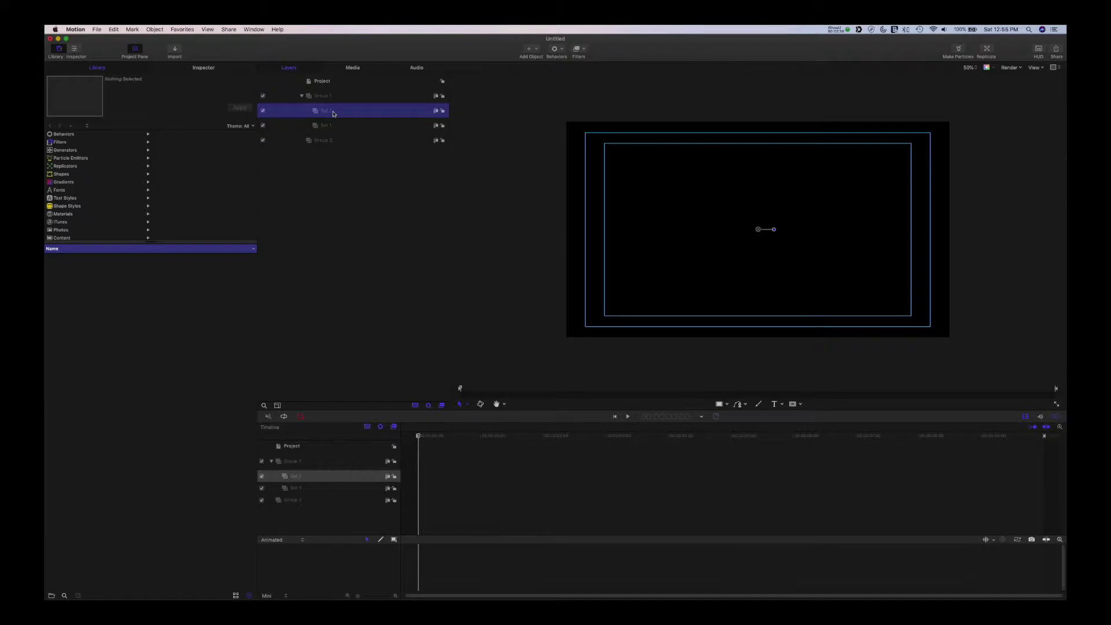
left_click(535, 50)
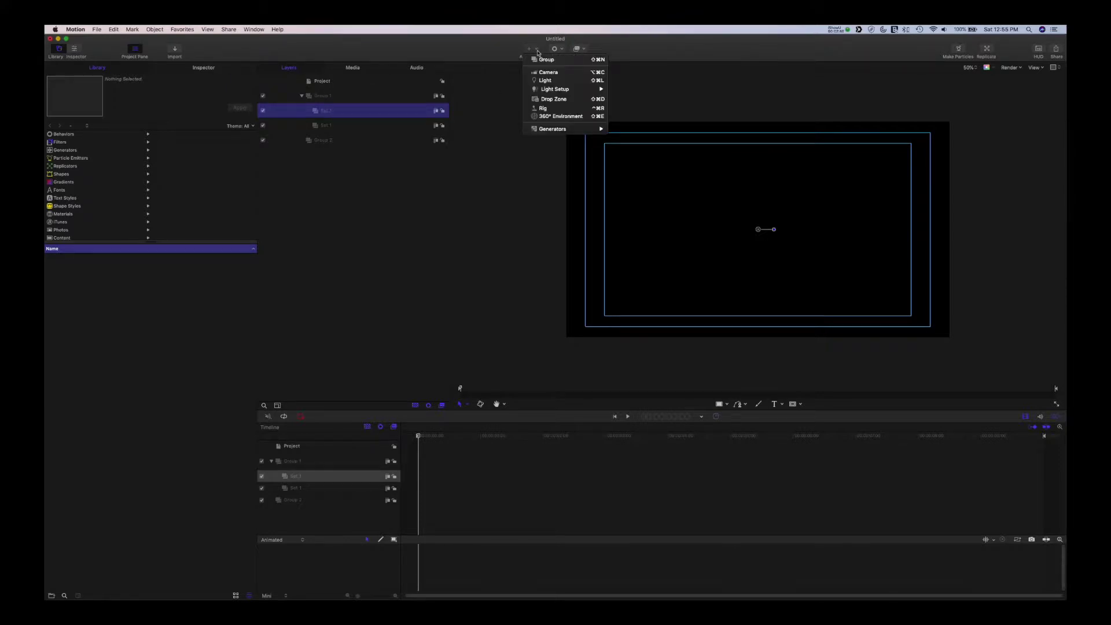
left_click(553, 100)
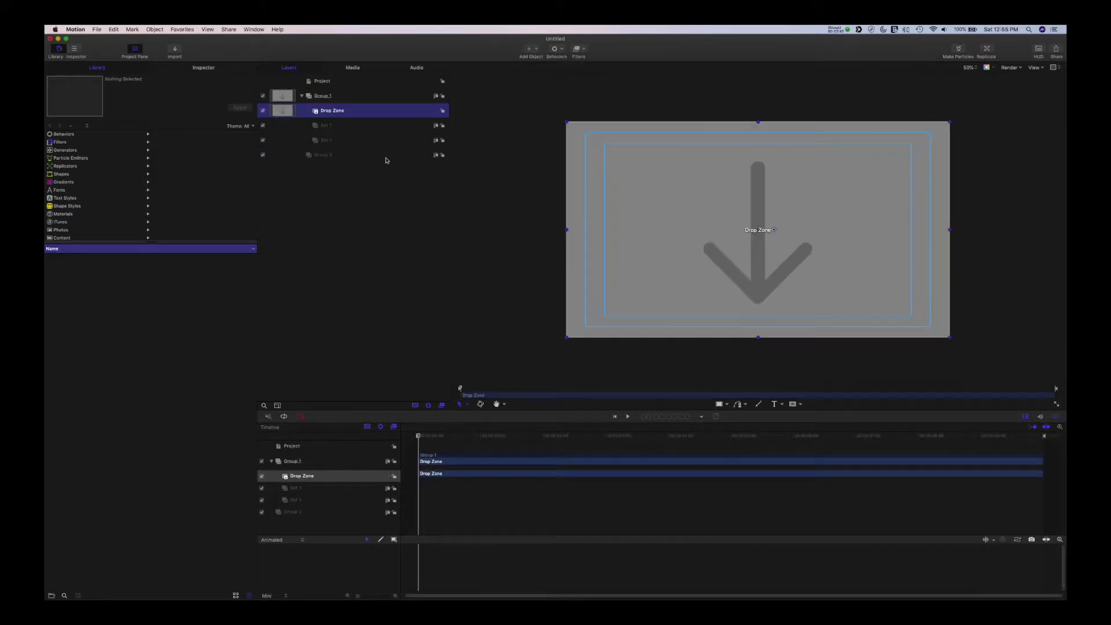
double_click(354, 111)
key("Right")
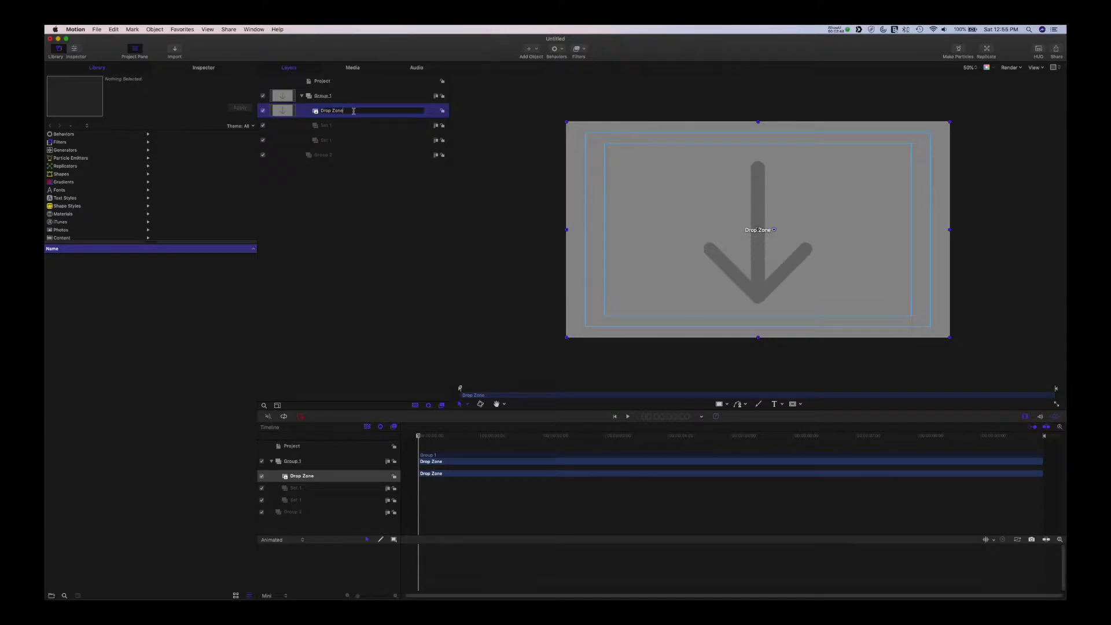
type("1")
key("Return")
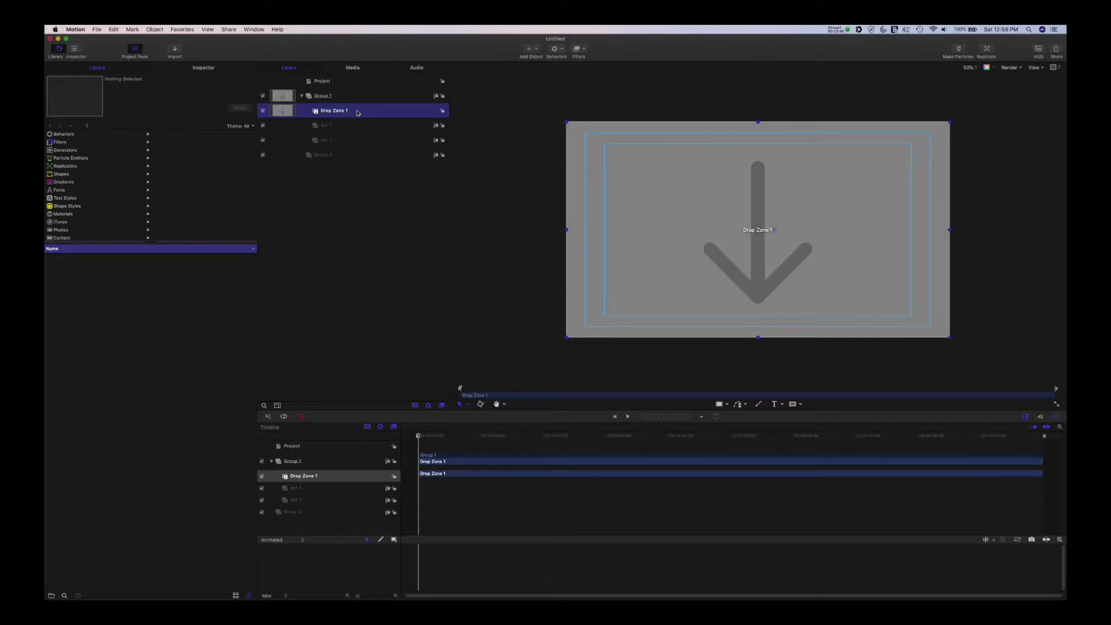
Add three more drop zones above Drop Zone 1 in Group 1.
left_click(539, 51)
left_click(554, 99)
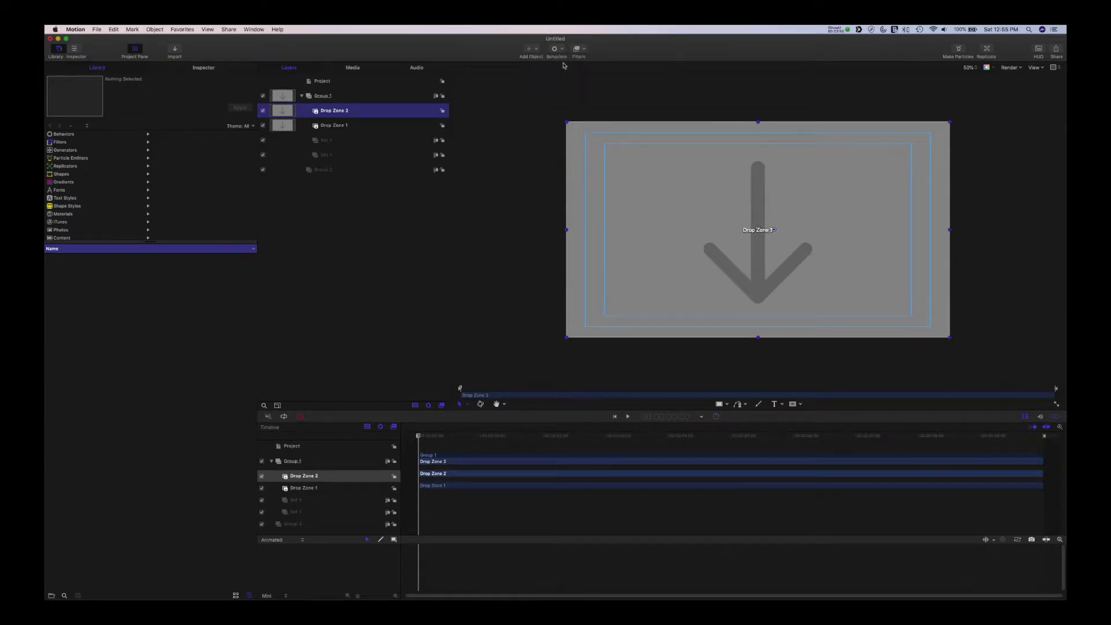
left_click(541, 51)
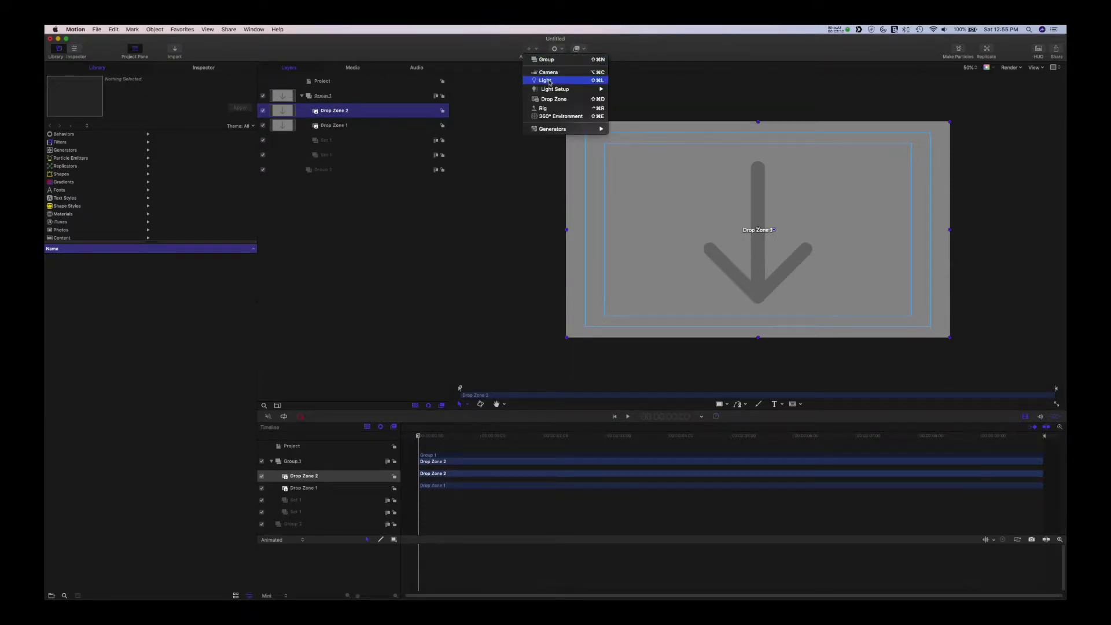
left_click(559, 101)
left_click(540, 50)
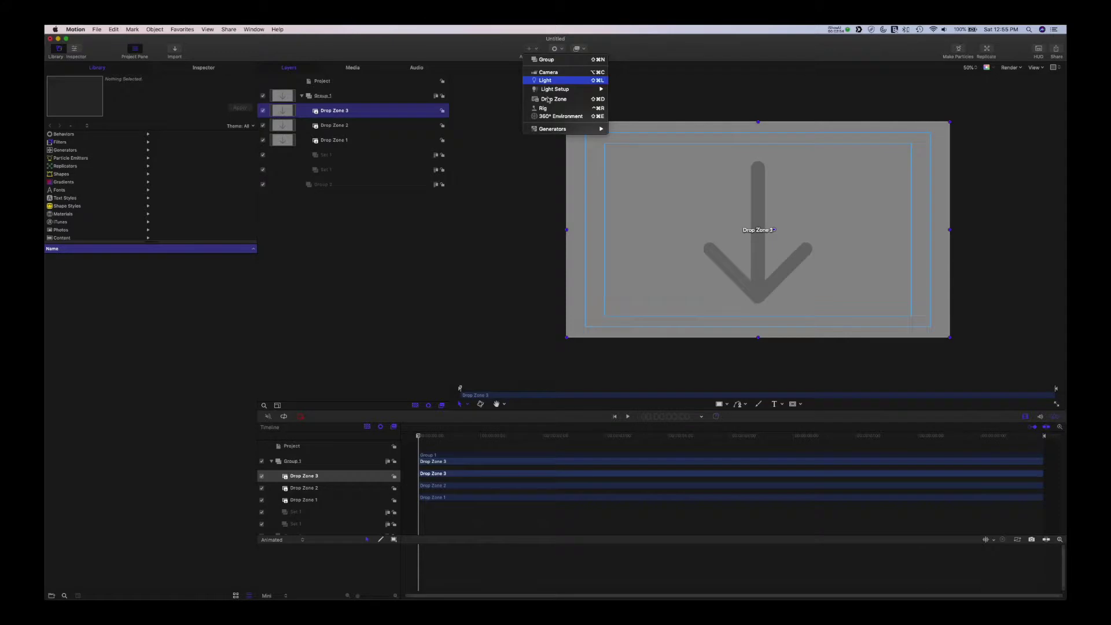
left_click(555, 101)
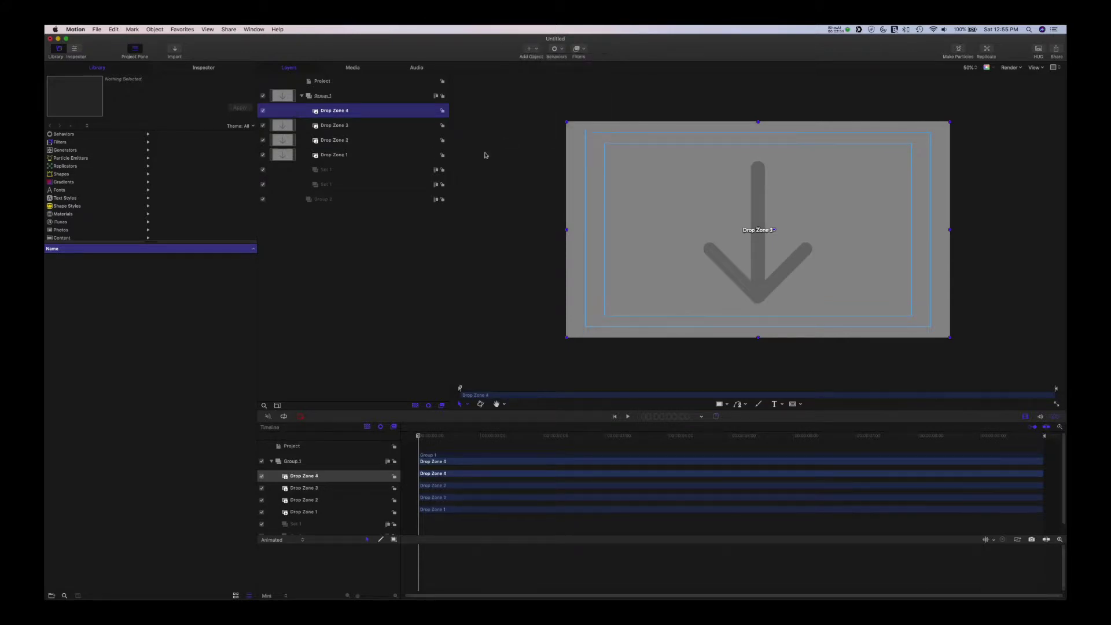
Move the four drop zones into the Set 1 group, ordered from Drop Zone 1 down to Drop Zone 4.
left_click(335, 185)
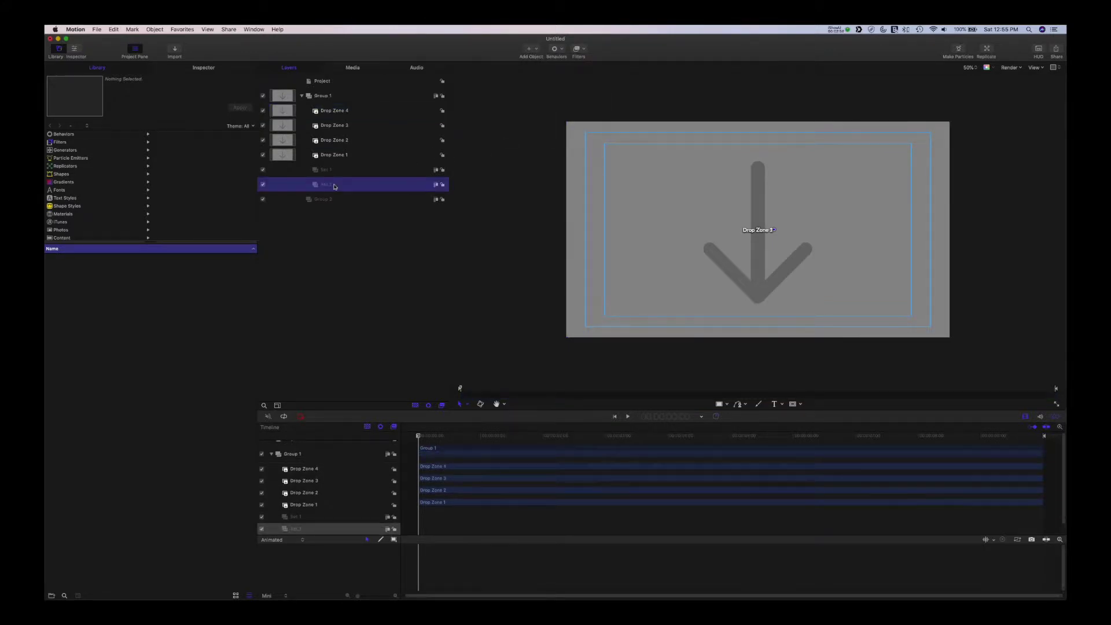
left_click(346, 111)
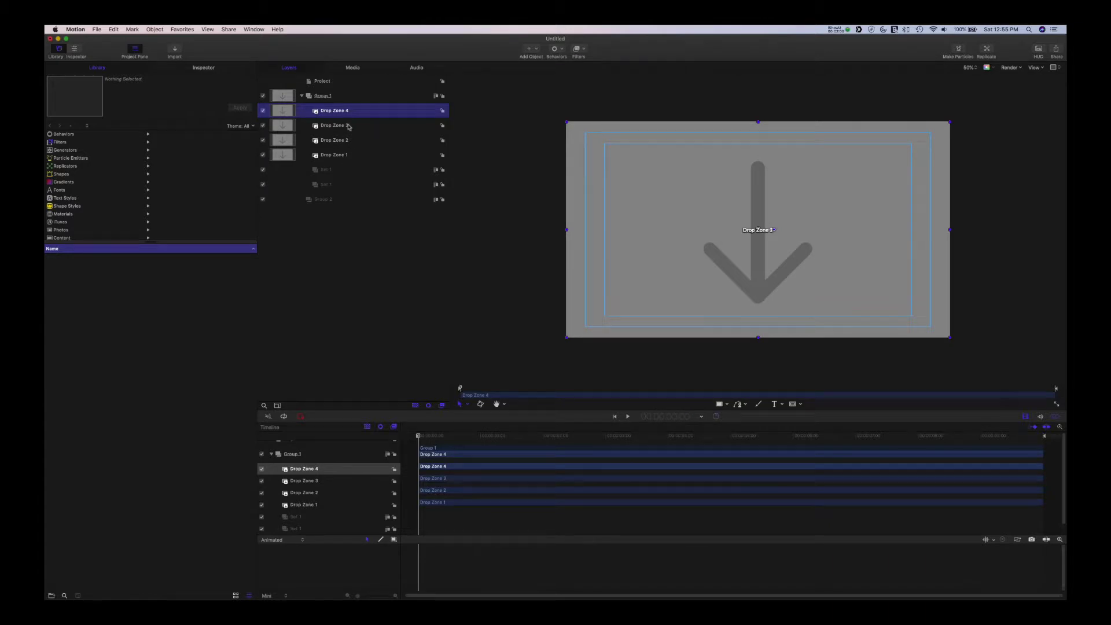
left_click_drag(346, 113, 344, 173)
left_click_drag(342, 124, 347, 176)
left_click_drag(343, 113, 347, 180)
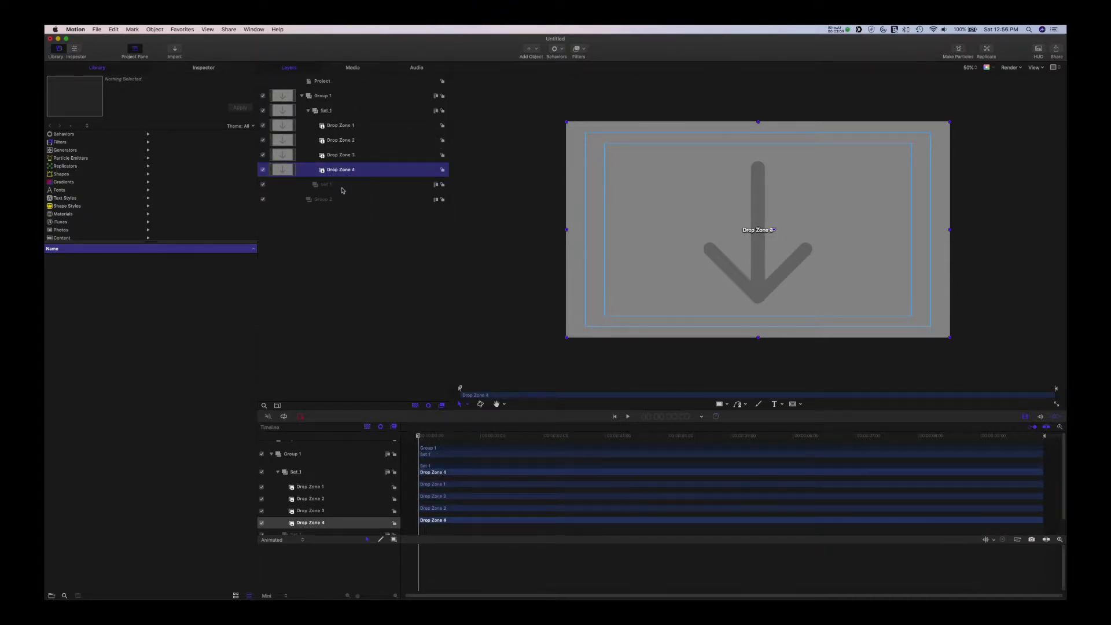
Add four more drop zones to Group 1, between Set 1 and the empty second set.
left_click(537, 49)
left_click(559, 99)
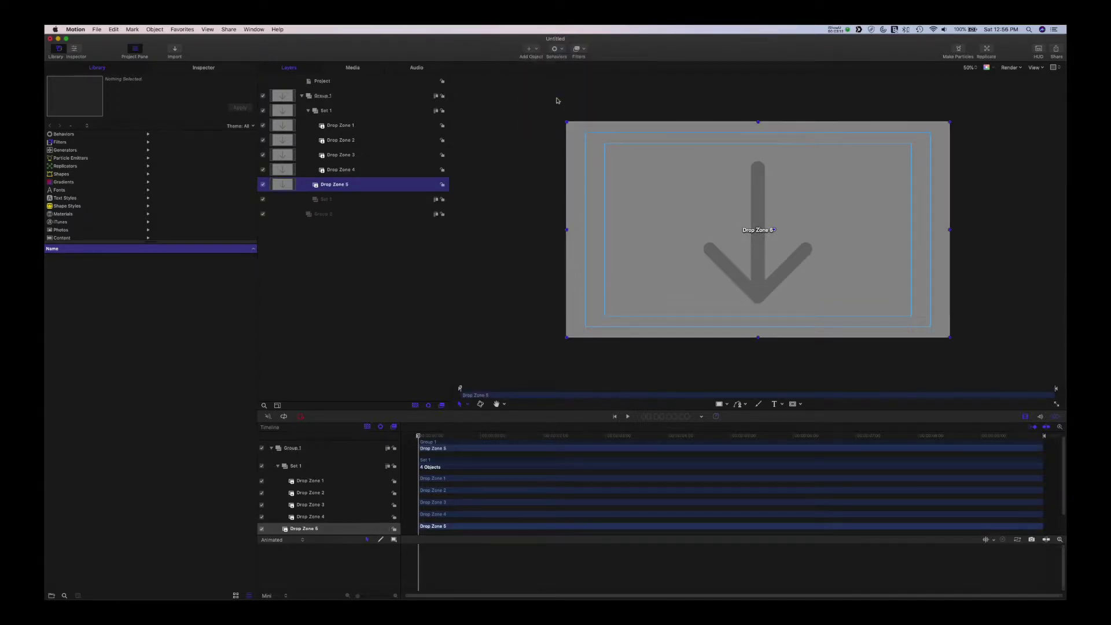
left_click(537, 49)
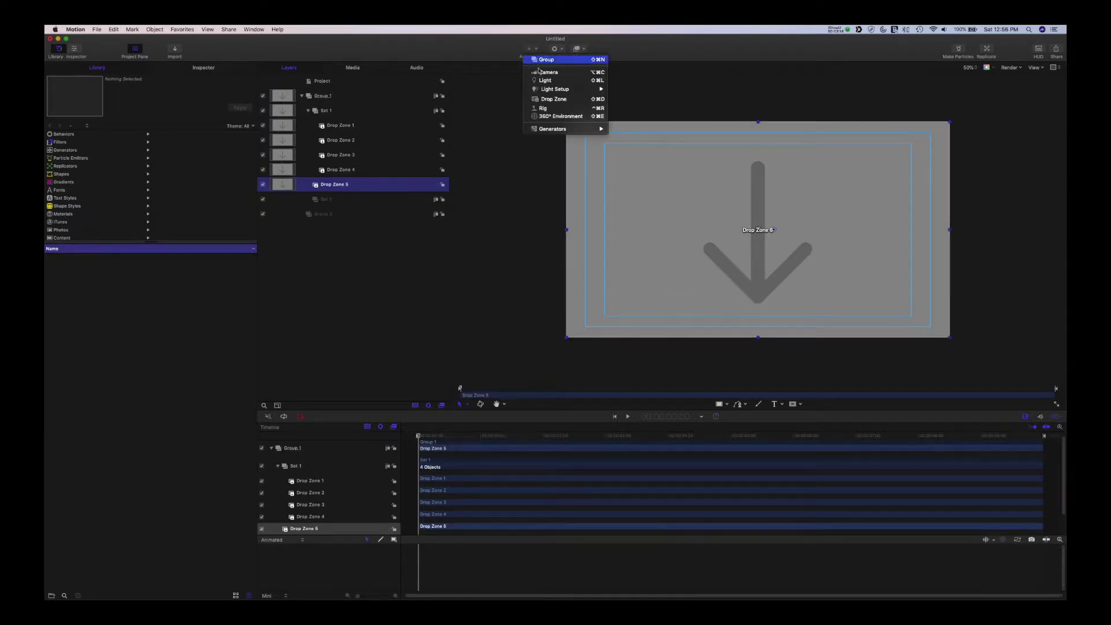
left_click(553, 99)
left_click(537, 49)
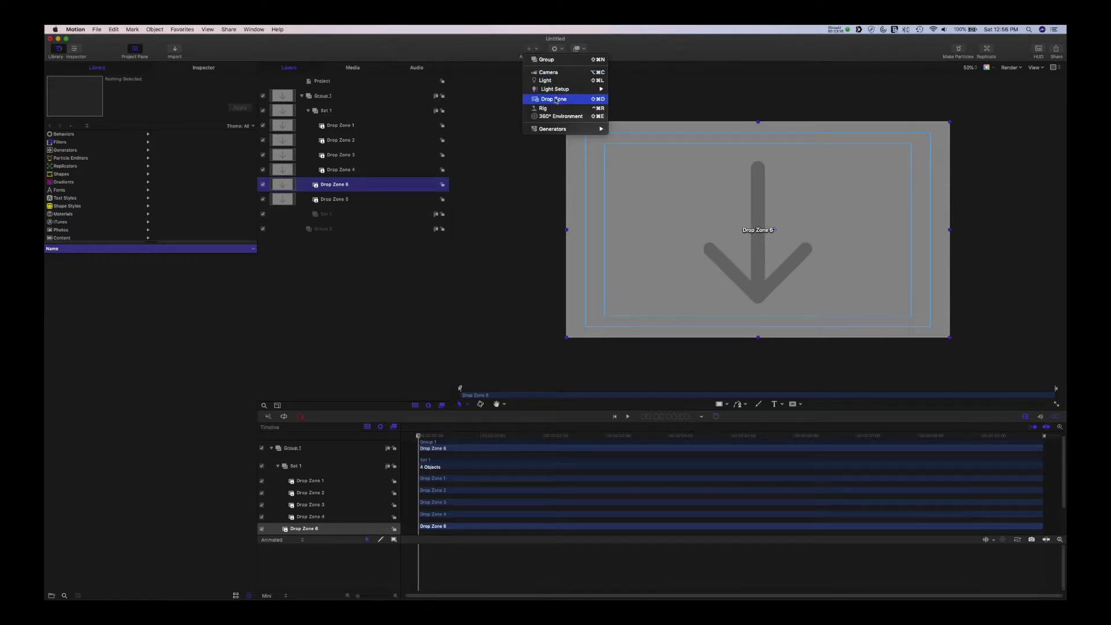
left_click(555, 99)
left_click(537, 48)
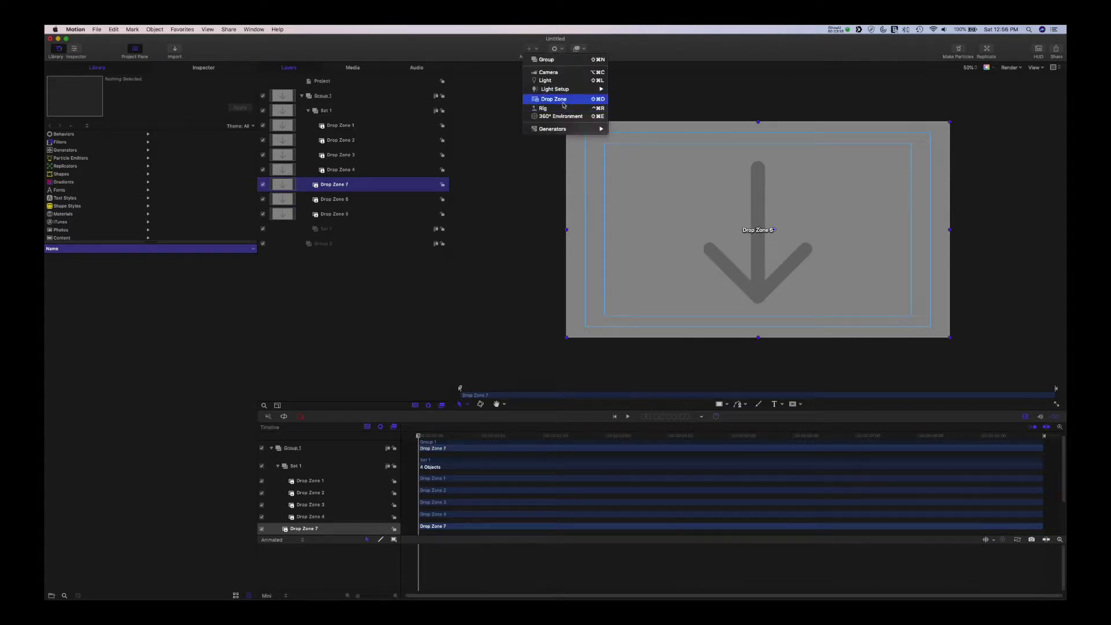
left_click(556, 99)
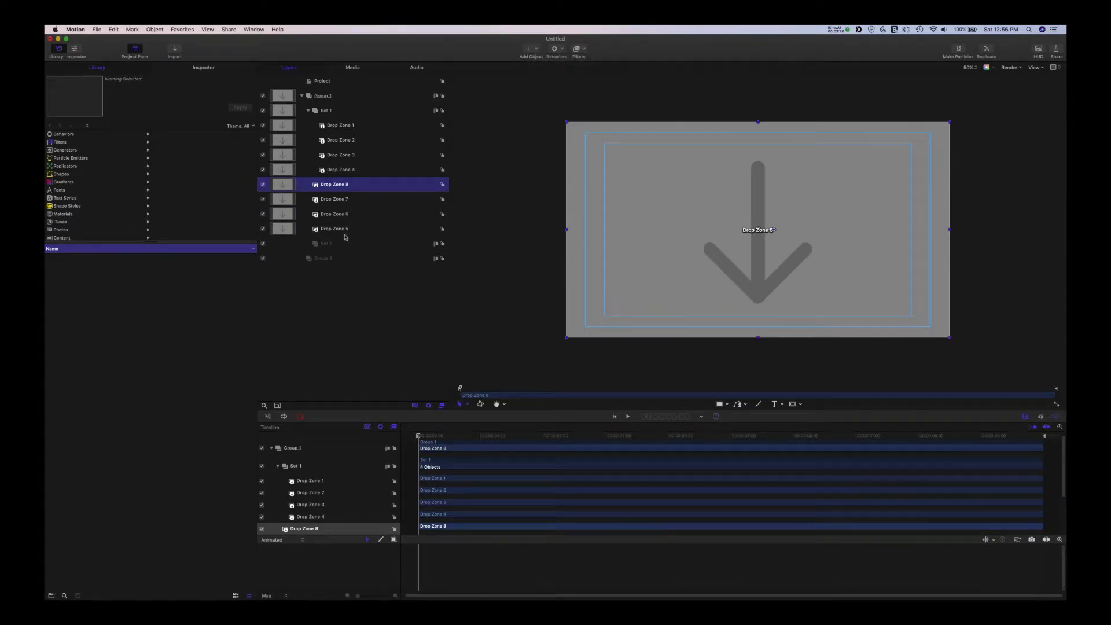
Move Drop Zones 5 through 8 beneath the empty second set in Group 1, in ascending order.
left_click_drag(346, 231, 345, 242)
left_click_drag(347, 202, 344, 243)
left_click_drag(336, 184, 336, 258)
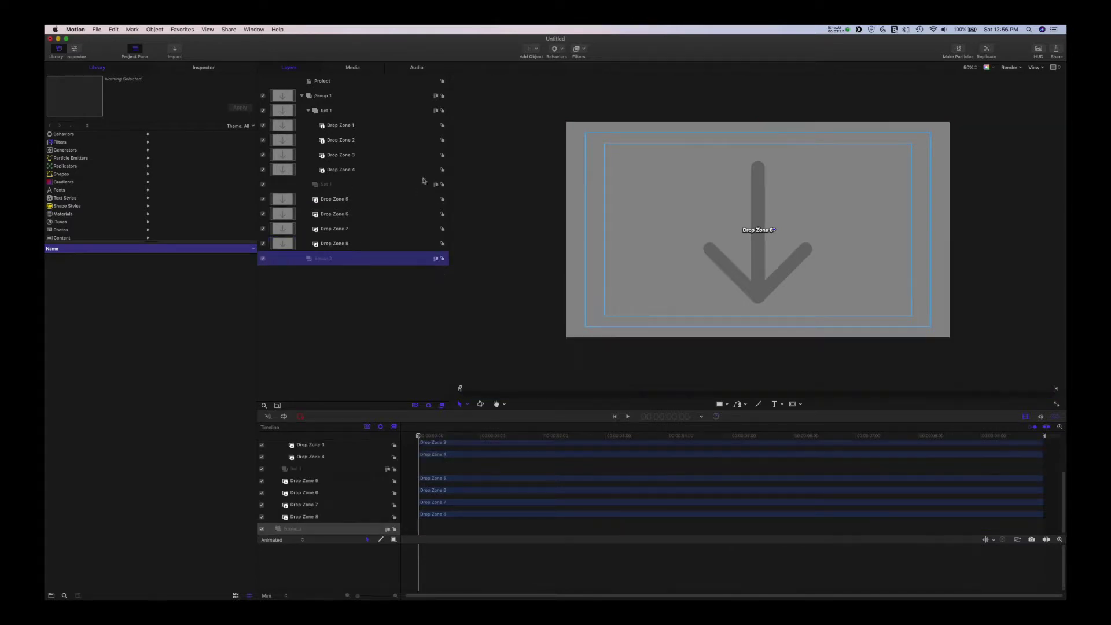
Add a drop zone inside Group 2.
left_click(531, 50)
left_click(557, 106)
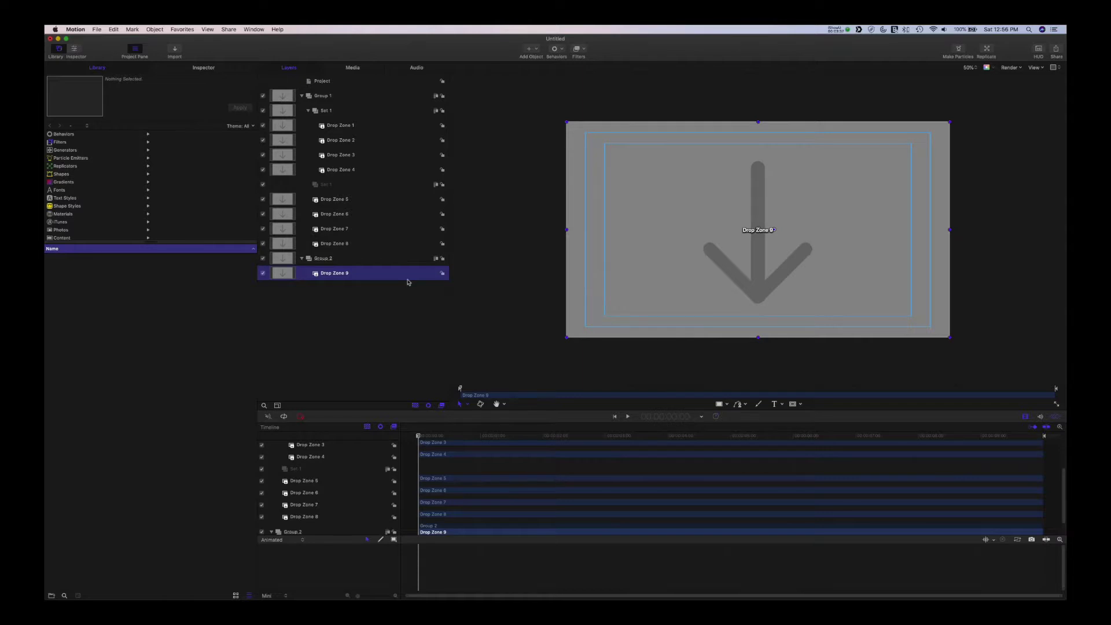
Draw a rectangle shape about 549 by 310 pixels over the canvas's upper-left corner, with Drop Zone 1 as the selected layer.
left_click(727, 404)
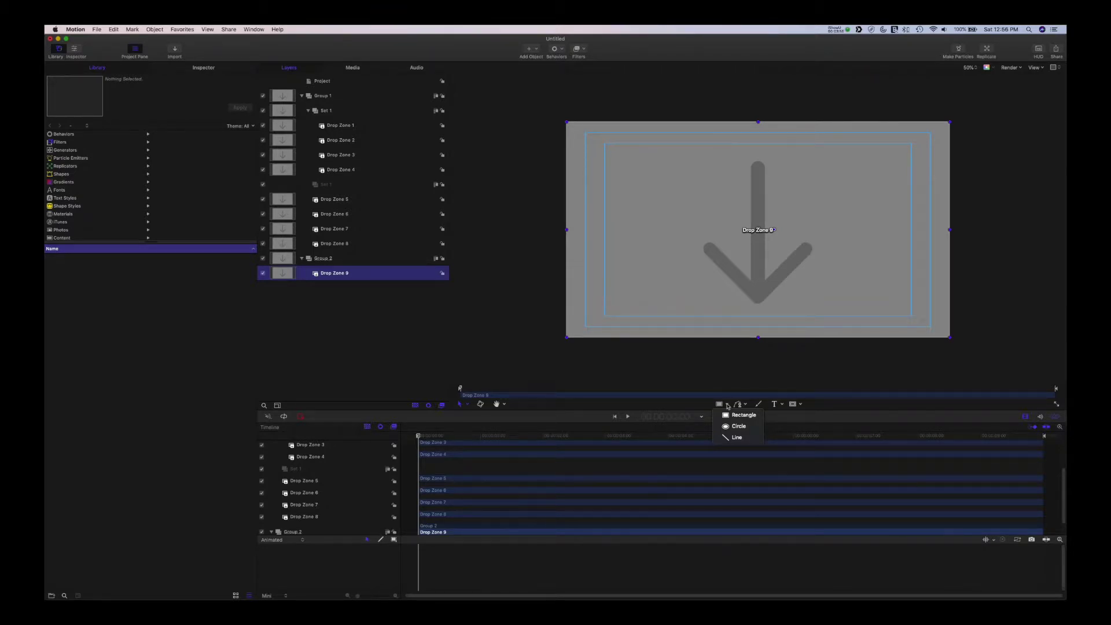
left_click(343, 127)
left_click(343, 126)
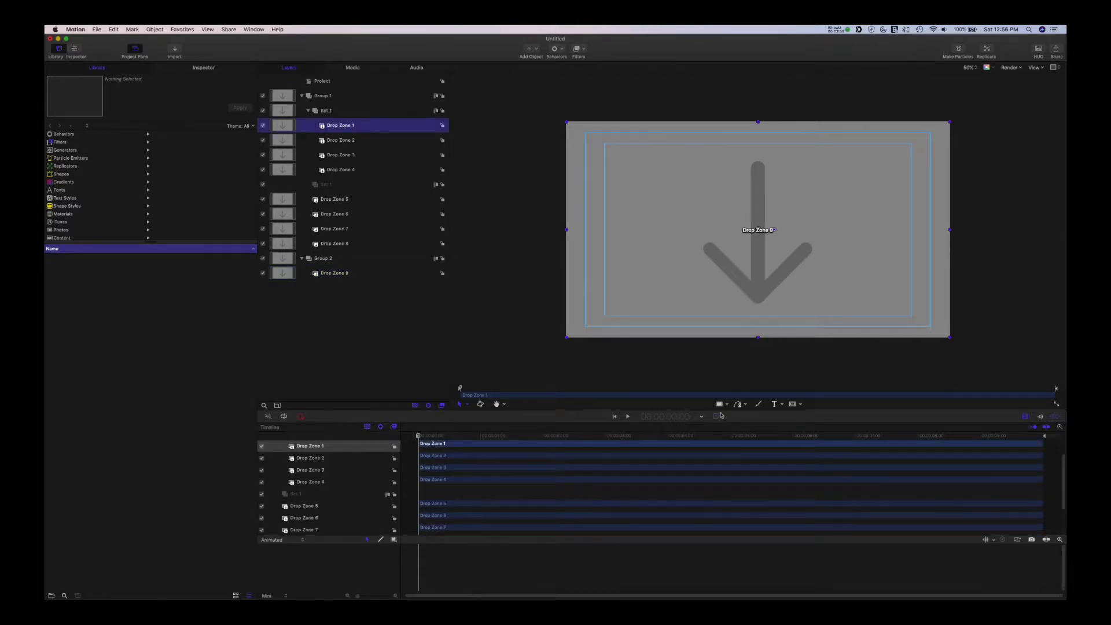
left_click(725, 405)
left_click(743, 416)
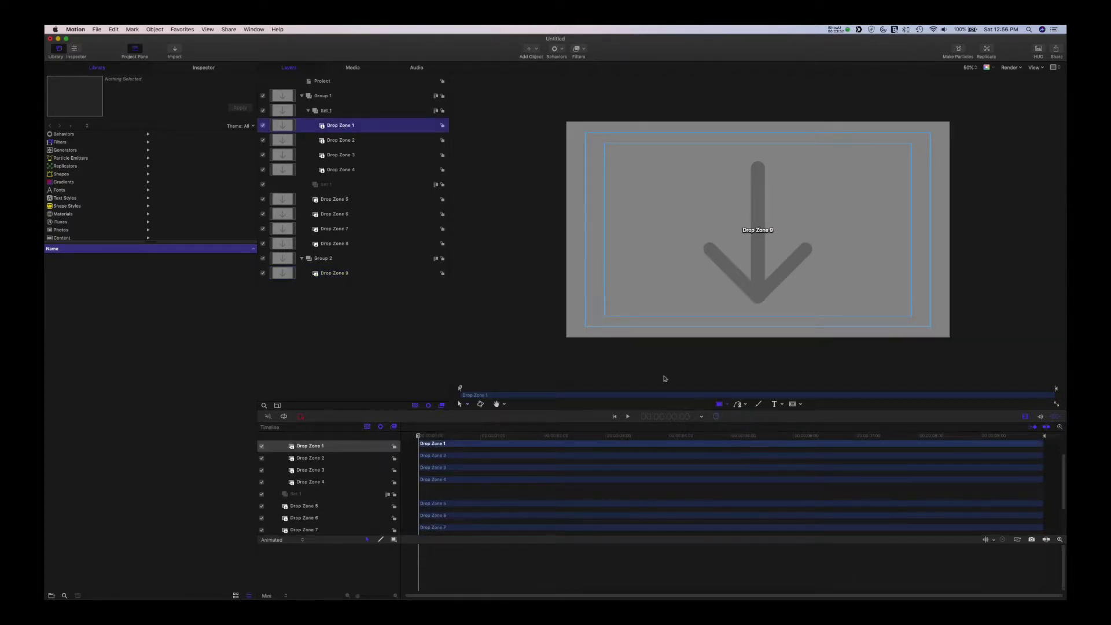
left_click_drag(557, 116, 668, 178)
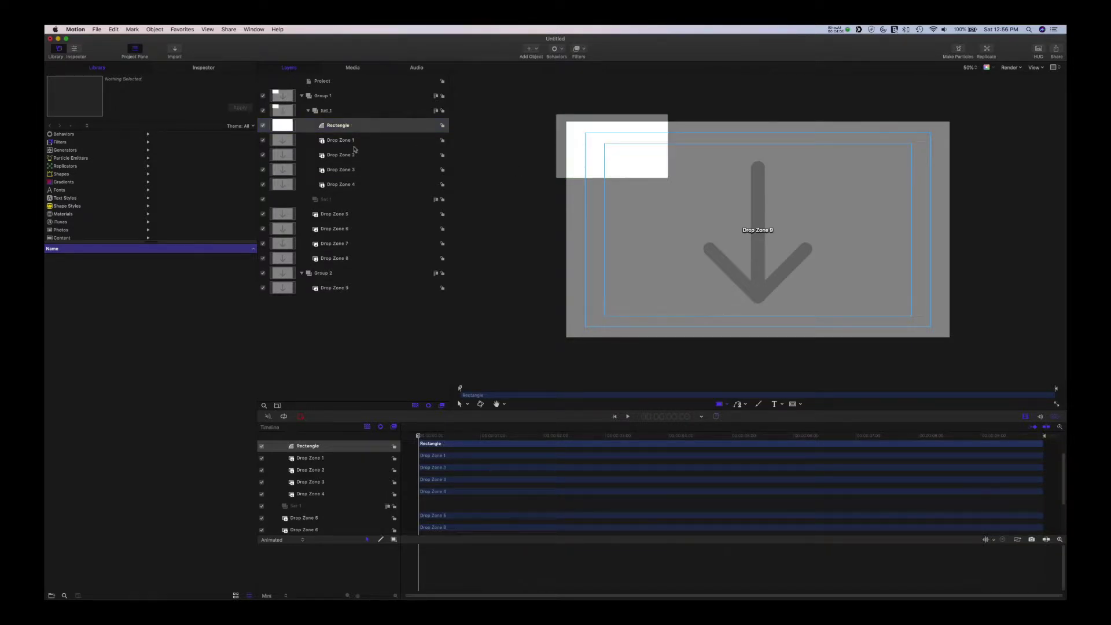
Nest the new rectangle under Drop Zone 1 as its mask and rename it Rectangle 1.
left_click_drag(346, 127, 354, 145)
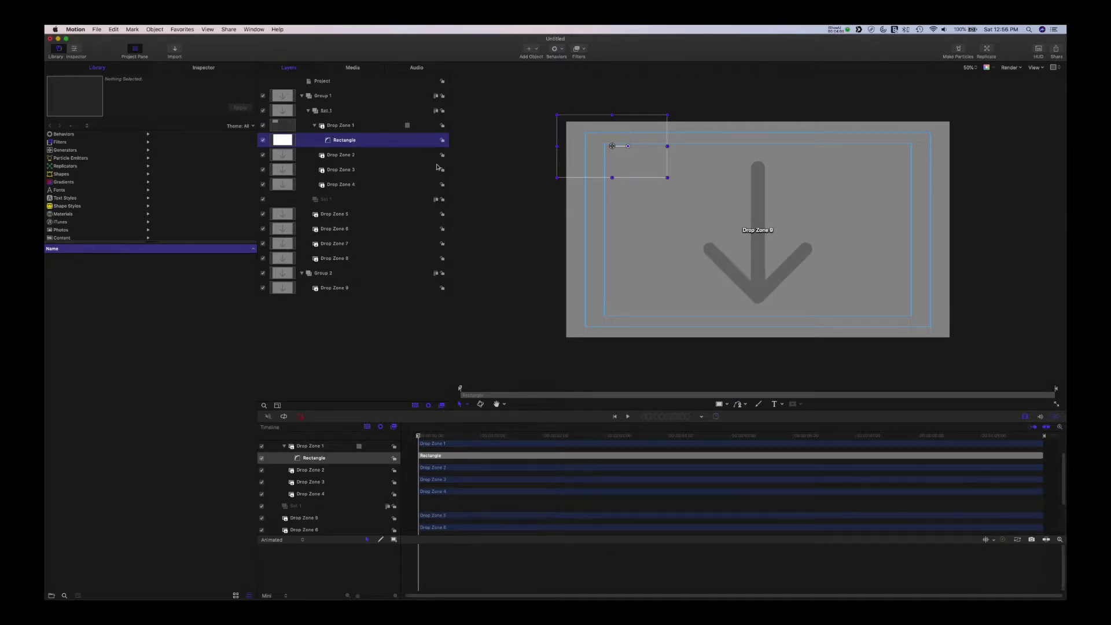
double_click(376, 140)
key("Return")
Set the Rectangle 1 mask to 675 wide and 330 high, and align it with the canvas's upper-left corner.
left_click(198, 69)
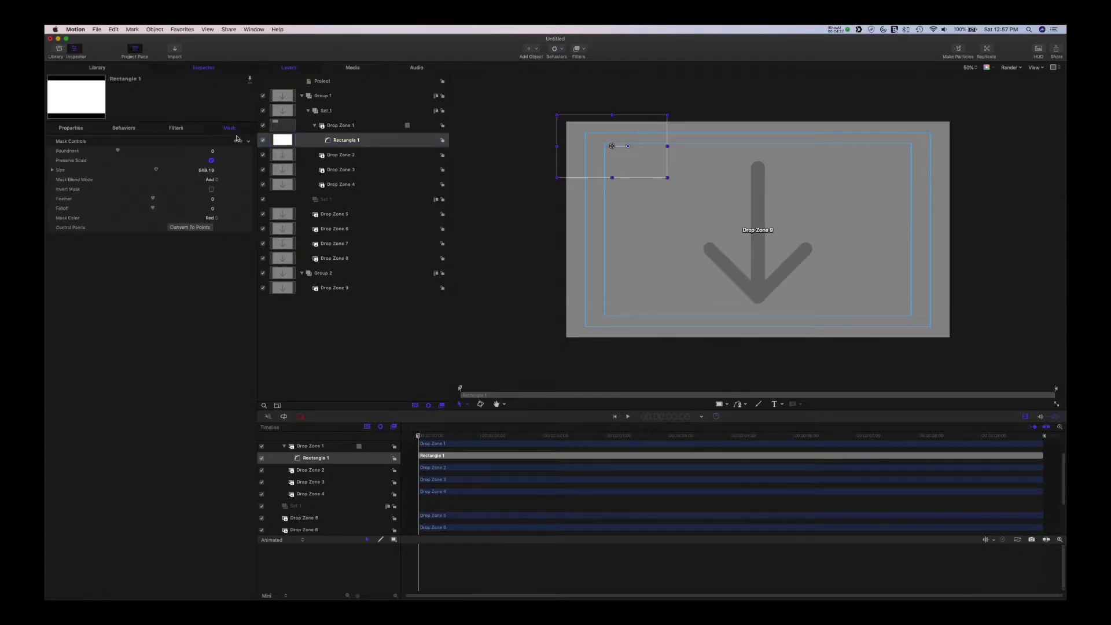
left_click(52, 170)
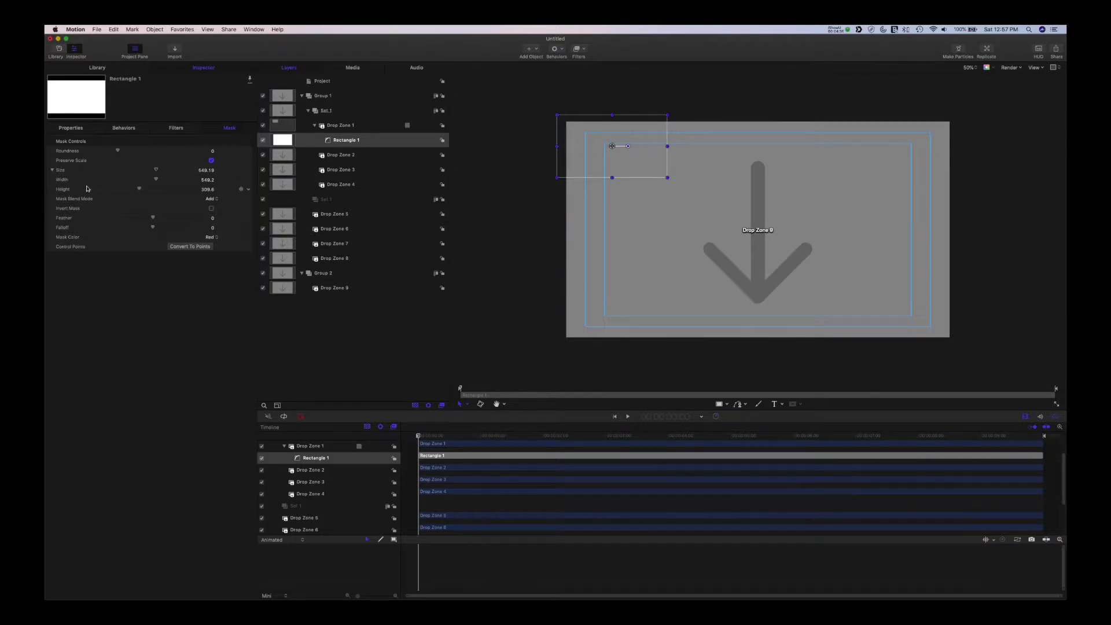
left_click(206, 180)
left_click(206, 181)
type("675")
key("Return")
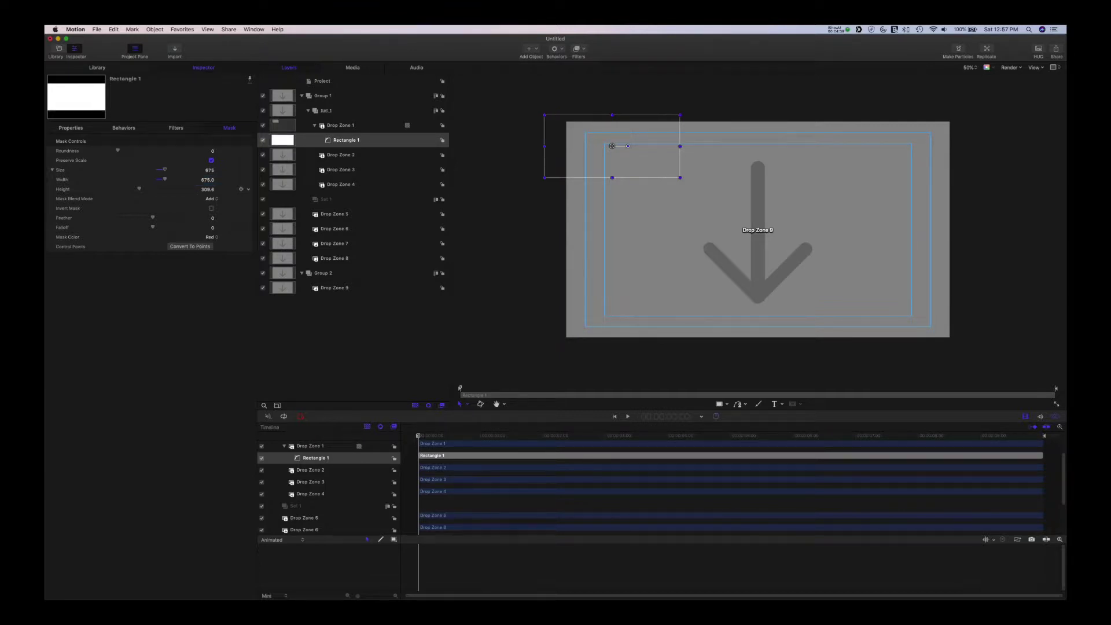
left_click(204, 190)
type("330")
key("Tab")
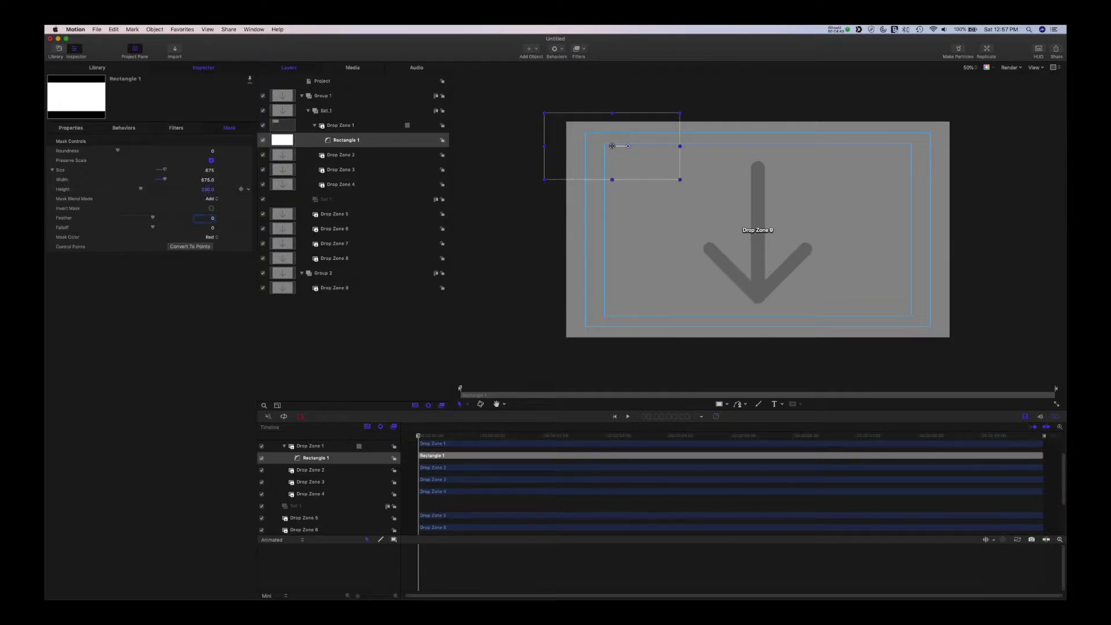
left_click_drag(591, 143, 609, 147)
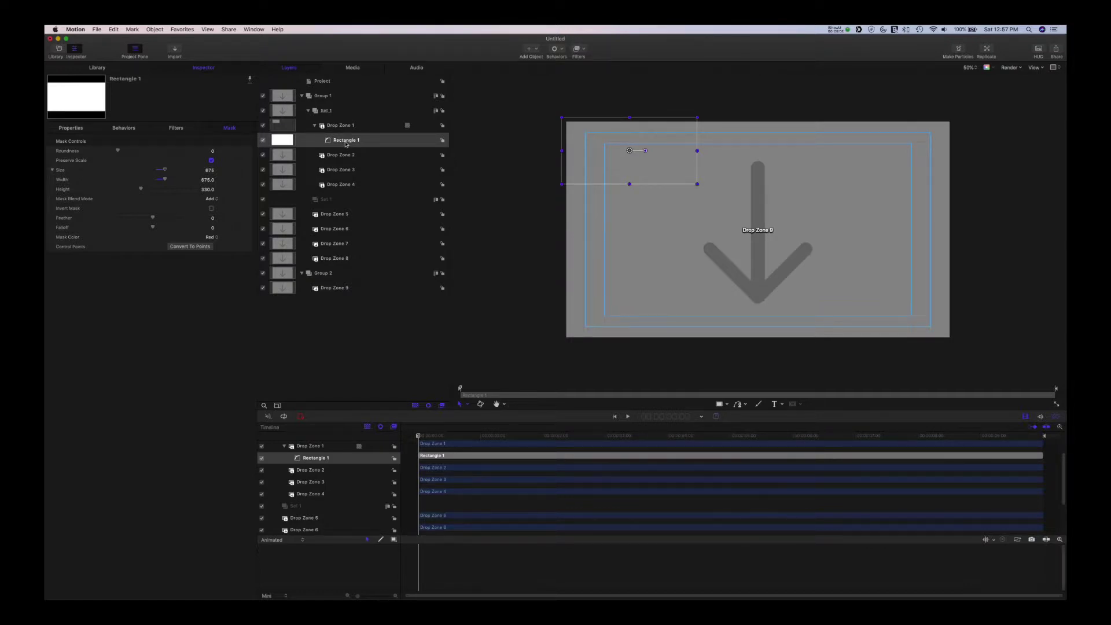
Duplicate the Rectangle 1 mask three times and nest one copy under each of Drop Zones 2, 3 and 4.
key("super+d")
key("super+d")
key("super+d")
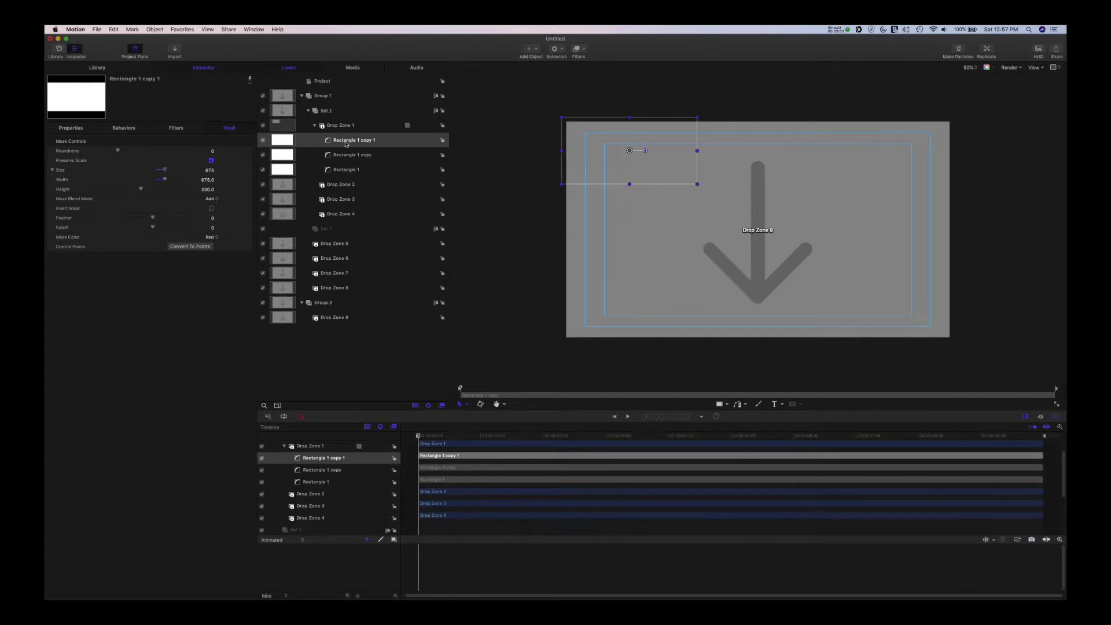
left_click_drag(346, 144, 347, 200)
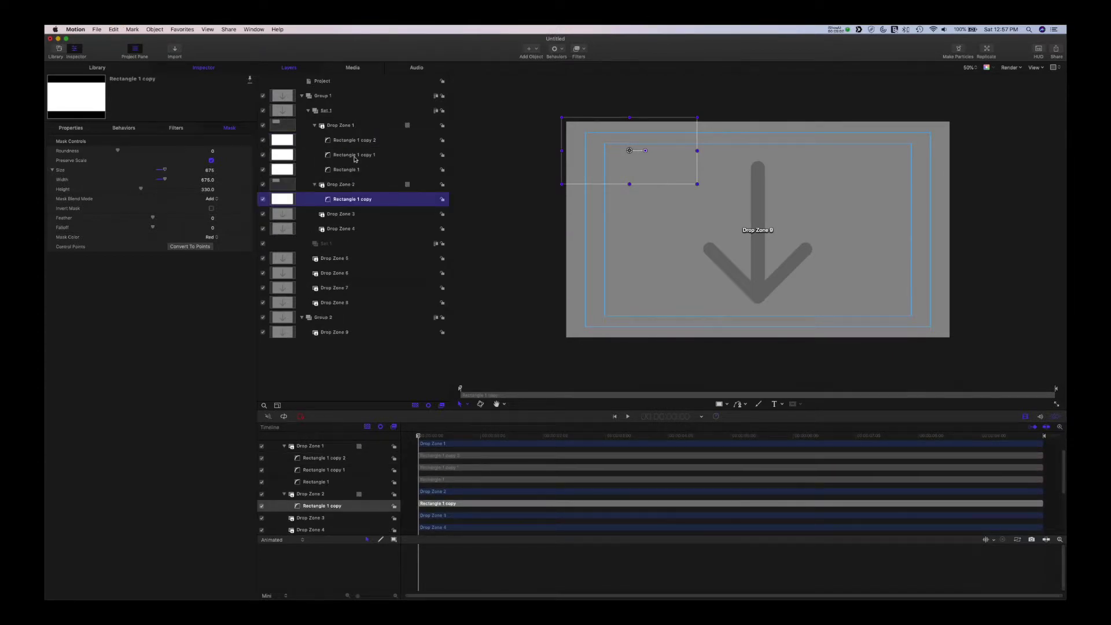
left_click_drag(355, 159, 347, 214)
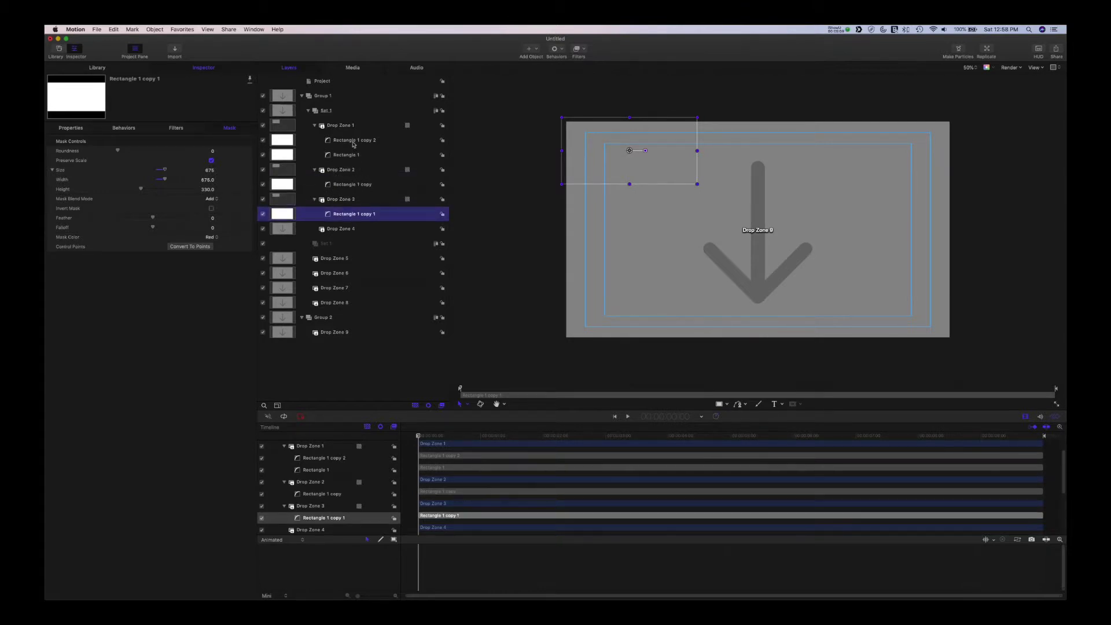
left_click_drag(353, 144, 347, 228)
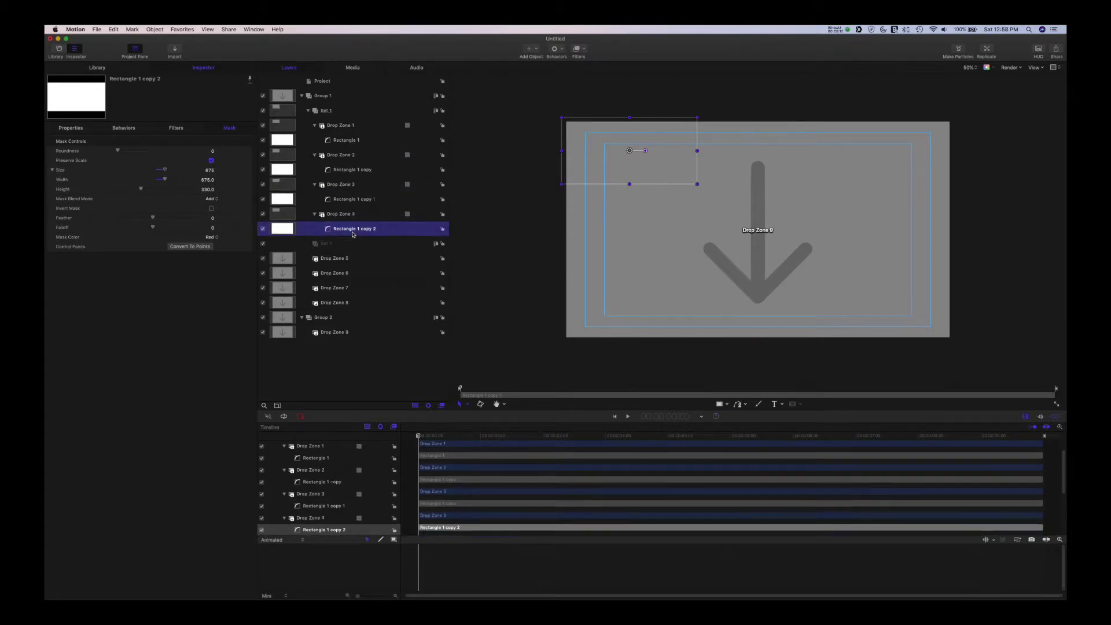
Rename the mask copies in Drop Zones 2, 3 and 4 as Rectangle 2, Rectangle 3 and Rectangle 4.
double_click(368, 170)
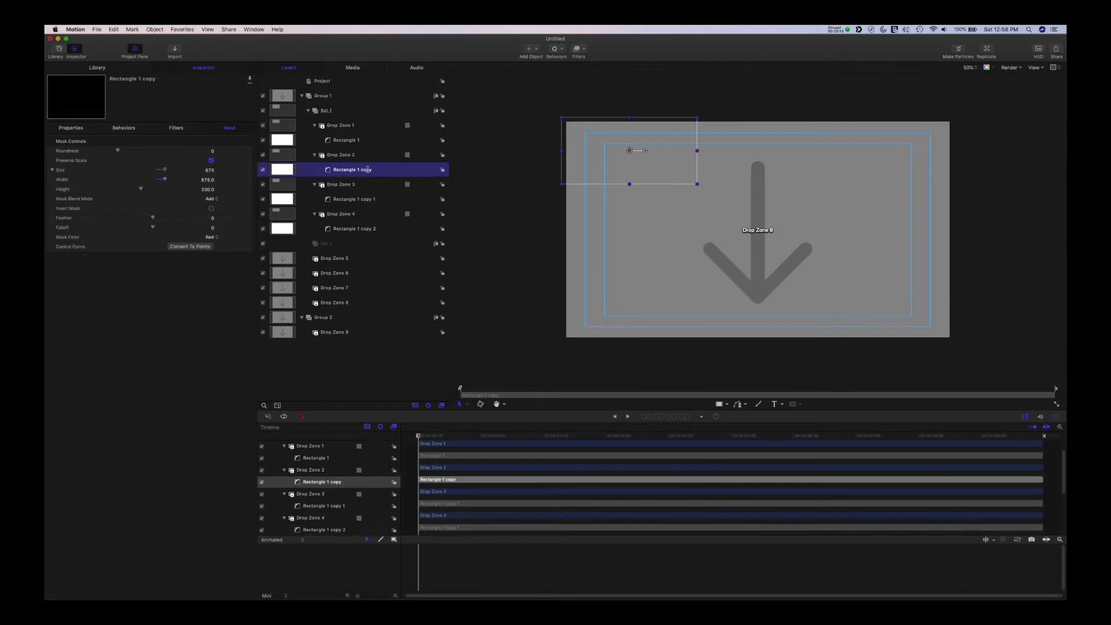
mouse_move(369, 169)
left_mouse_down()
mouse_move(357, 169)
mouse_move(378, 170)
left_mouse_up()
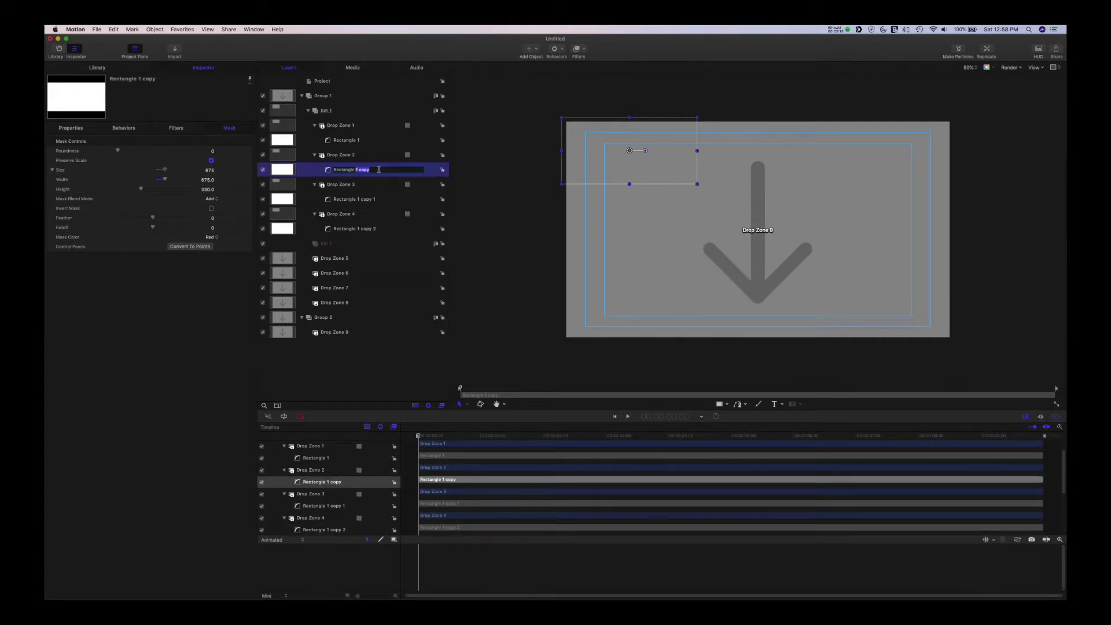
type("2")
key("Return")
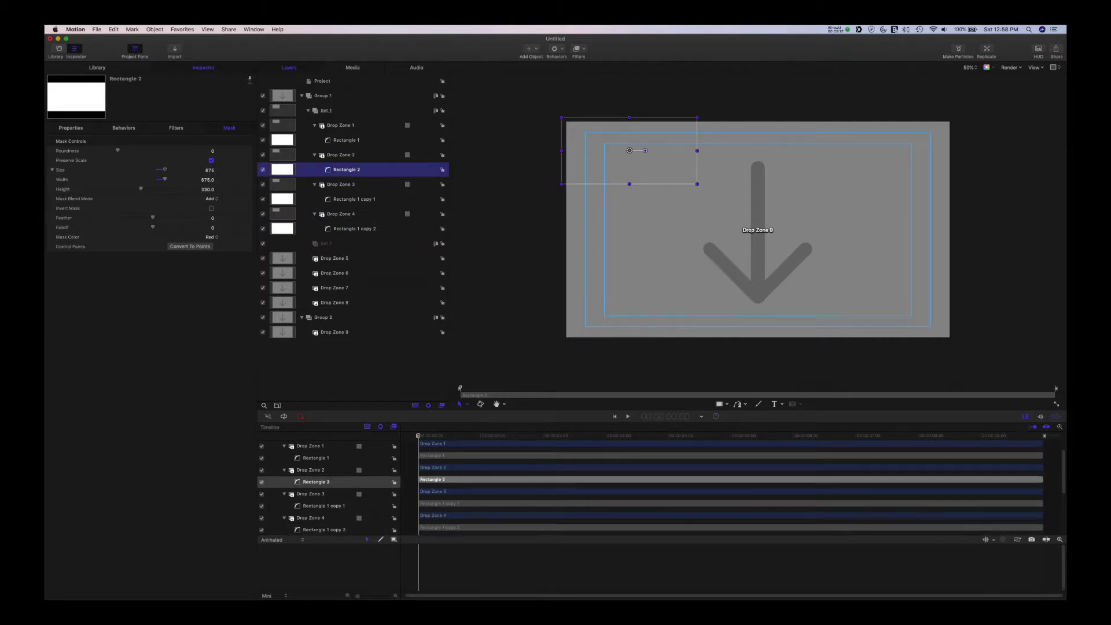
double_click(369, 199)
left_click_drag(369, 199, 395, 198)
type("3")
key("Return")
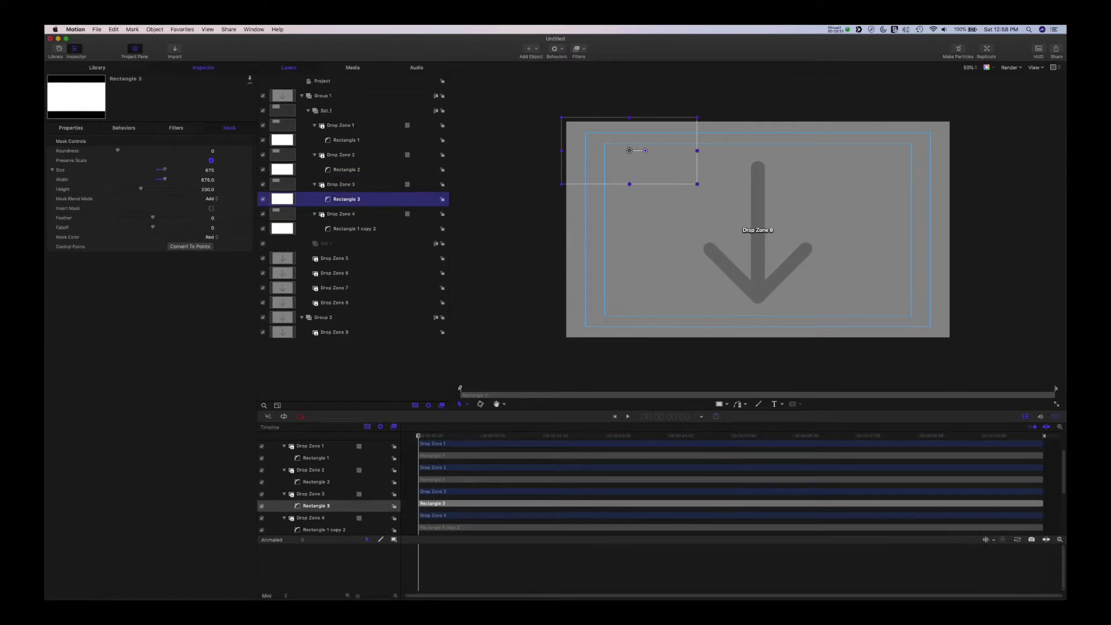
double_click(364, 229)
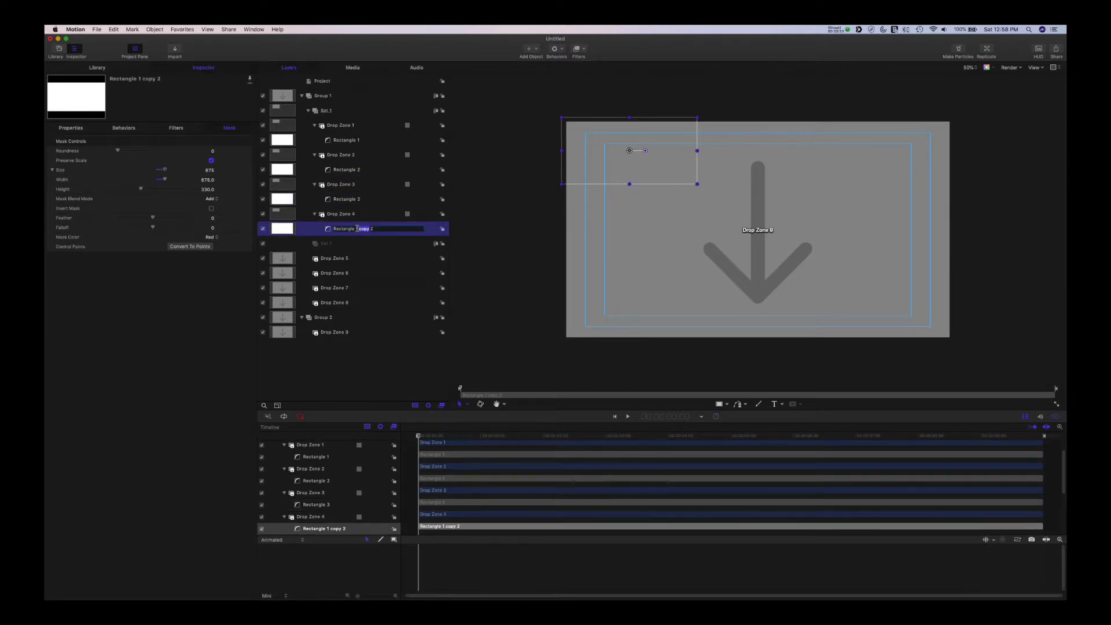
left_click_drag(355, 229, 397, 229)
key("BackSpace")
type("4")
key("Return")
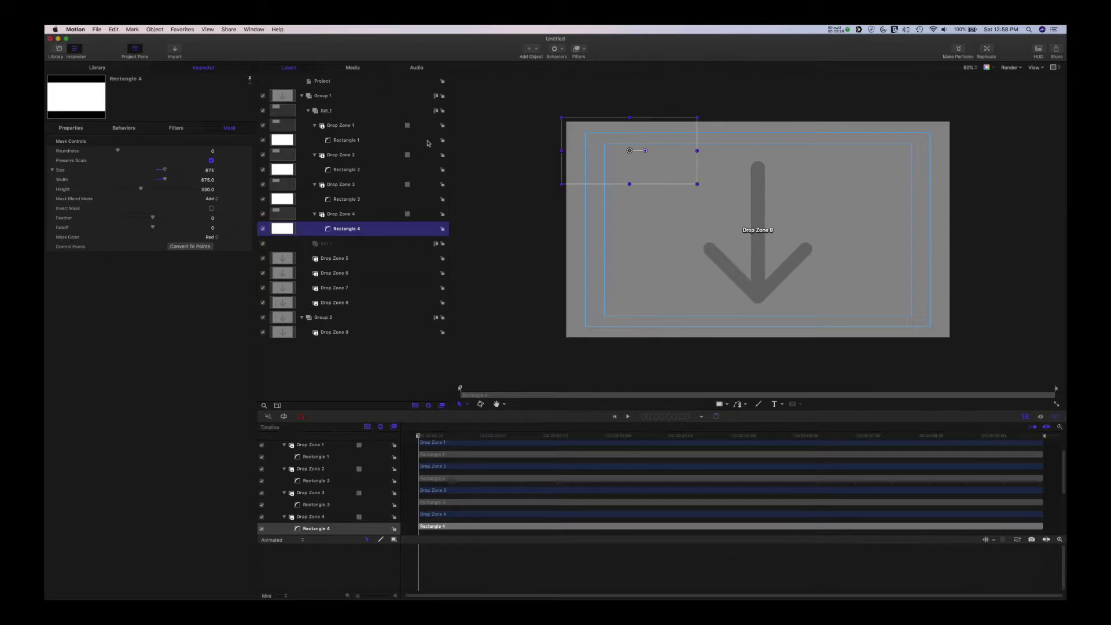
Move Rectangle 2 to the canvas's upper-right corner, Rectangle 3 to the lower-right corner and Rectangle 4 to the lower-left corner.
left_click(343, 171)
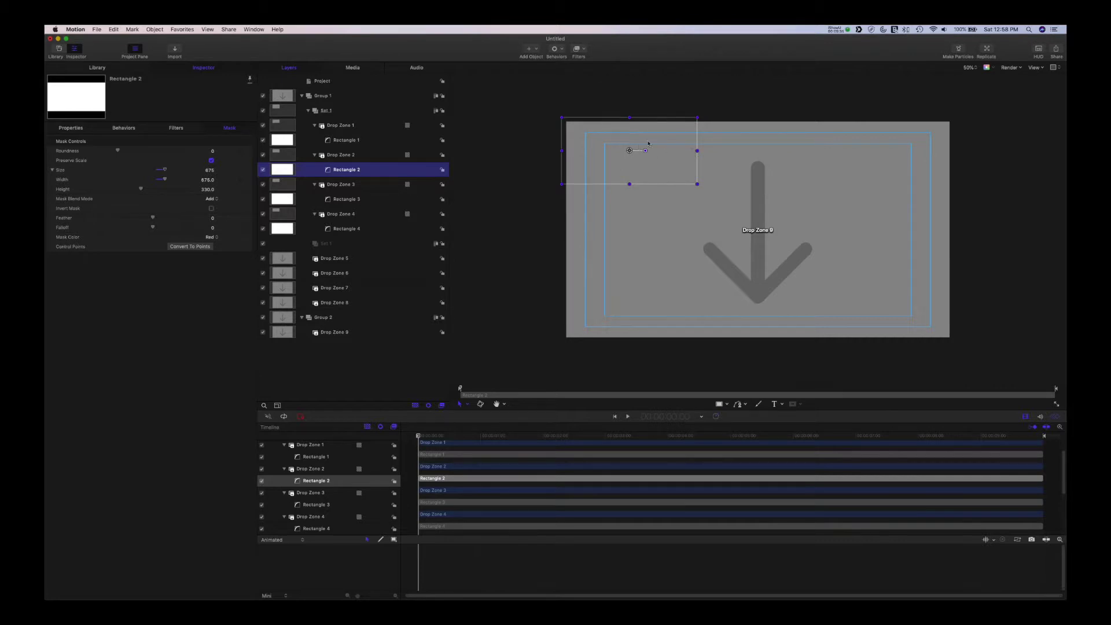
left_click_drag(648, 143, 905, 142)
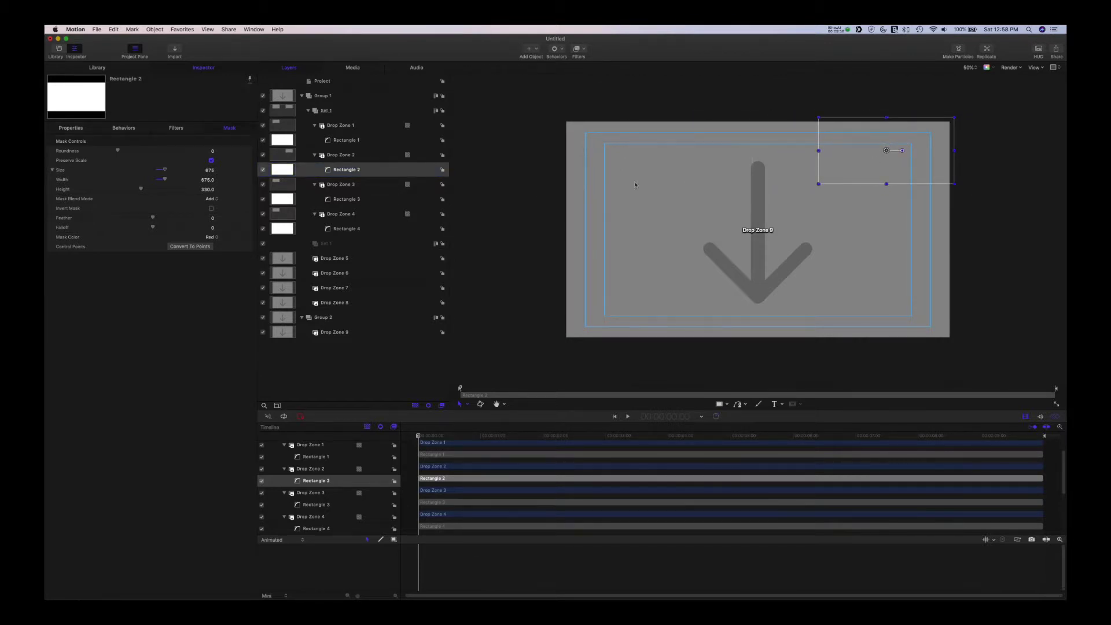
left_click(345, 200)
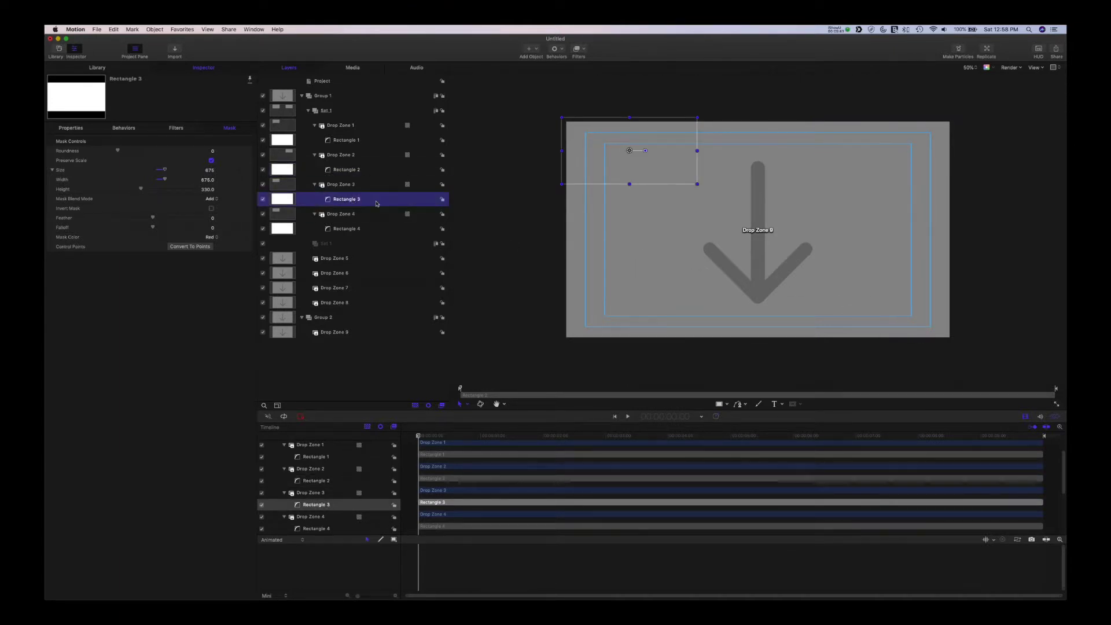
left_click_drag(649, 160, 910, 323)
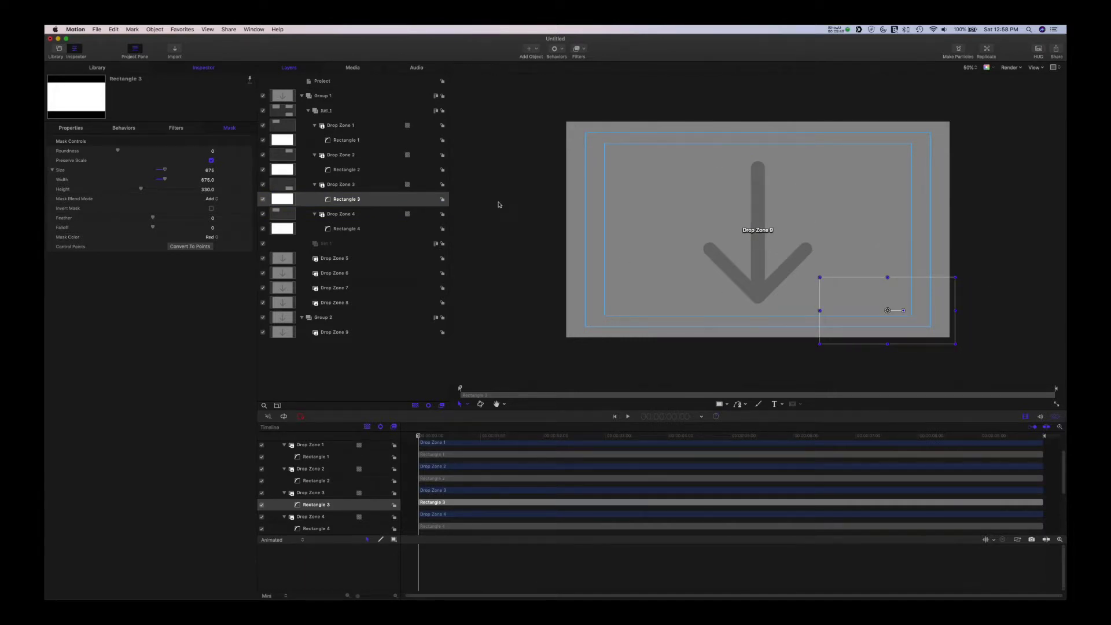
left_click(347, 228)
left_click_drag(628, 152, 619, 297)
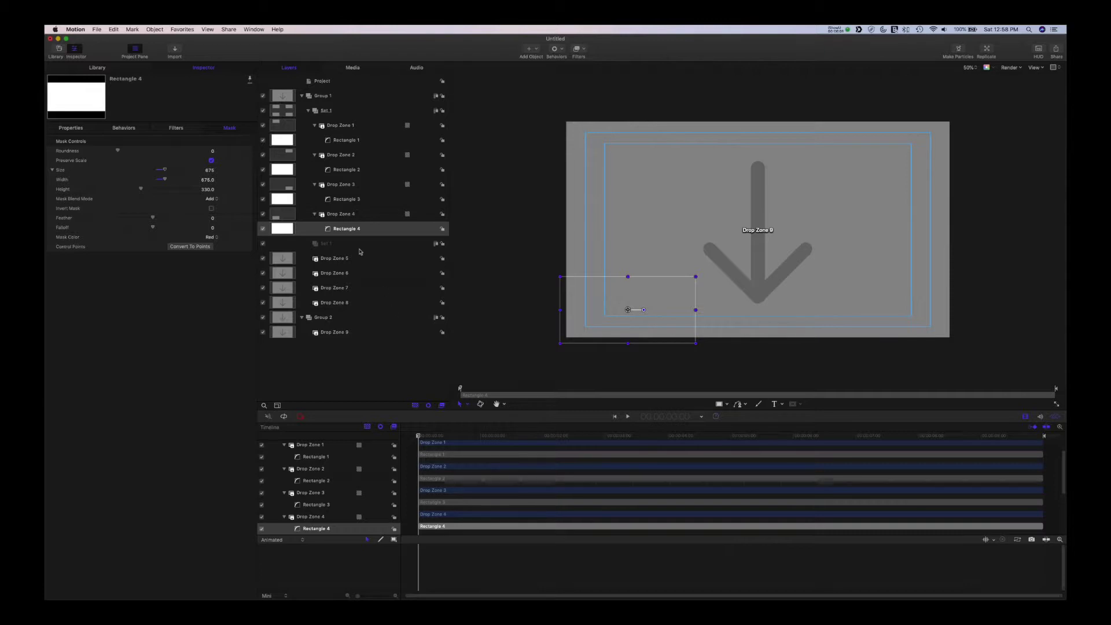
Draw a rectangle about 900 by 558 pixels from the canvas's upper-left corner and nest it under Drop Zone 5 as a mask.
left_click(337, 262)
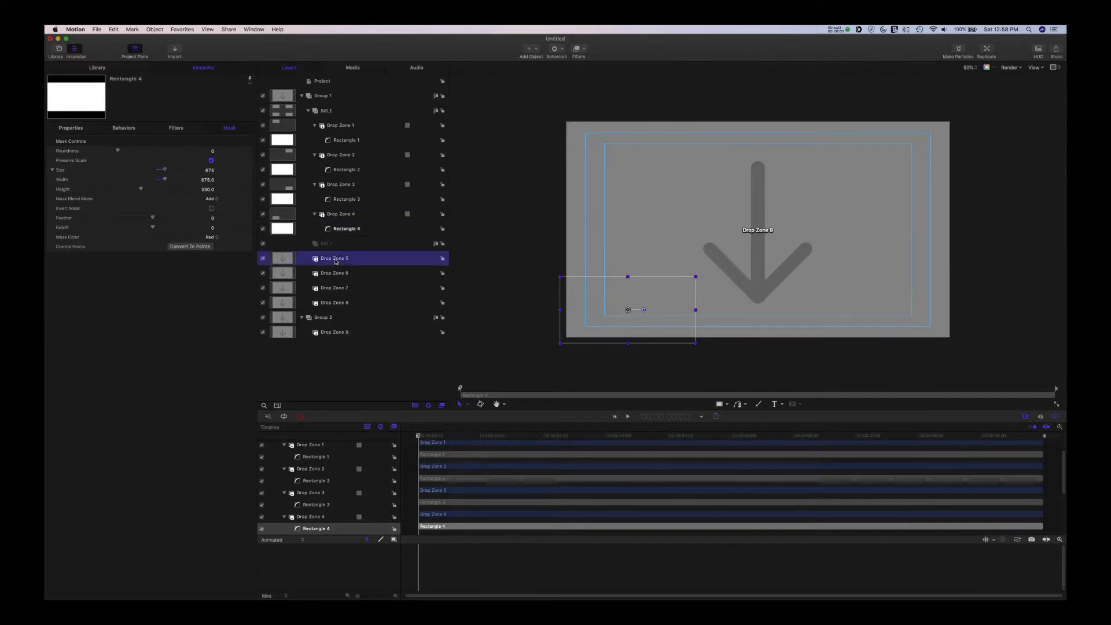
left_click(722, 407)
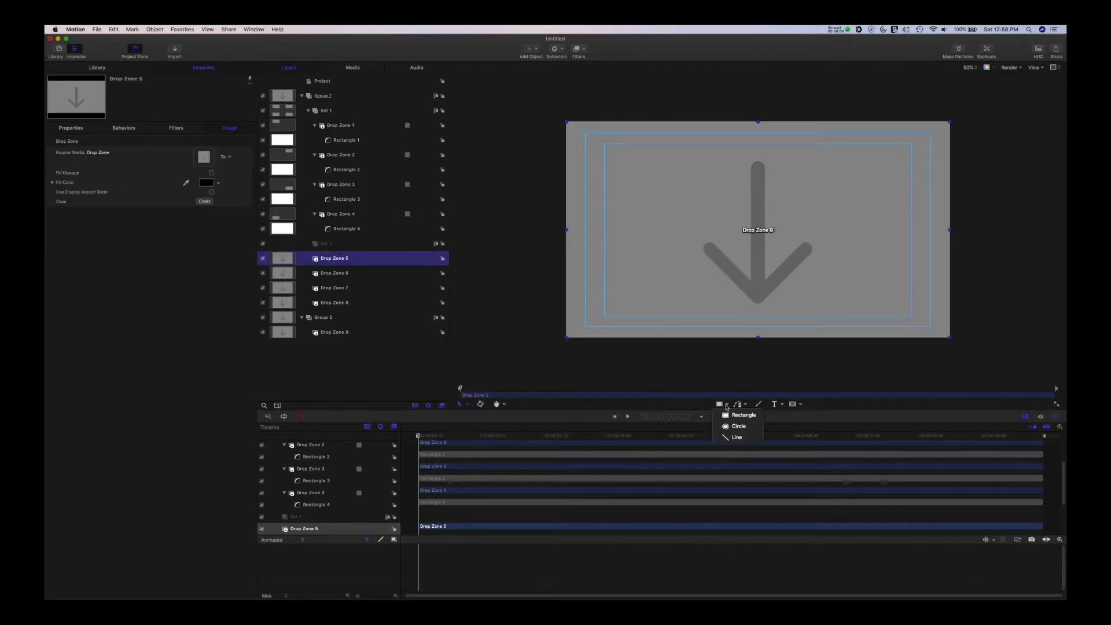
left_click(736, 414)
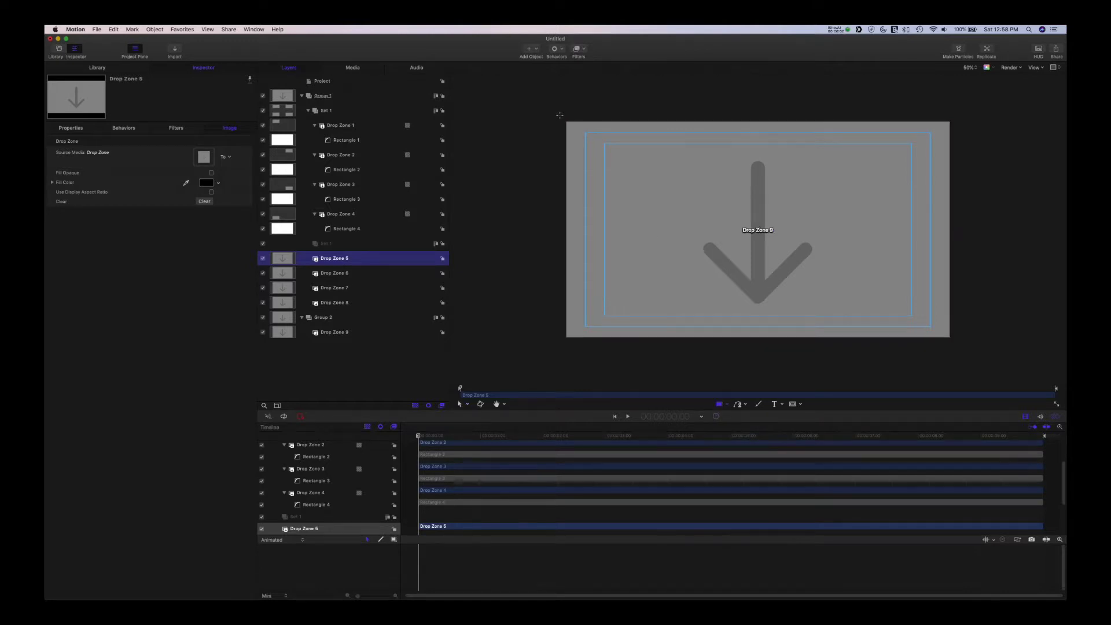
left_click_drag(559, 115, 741, 228)
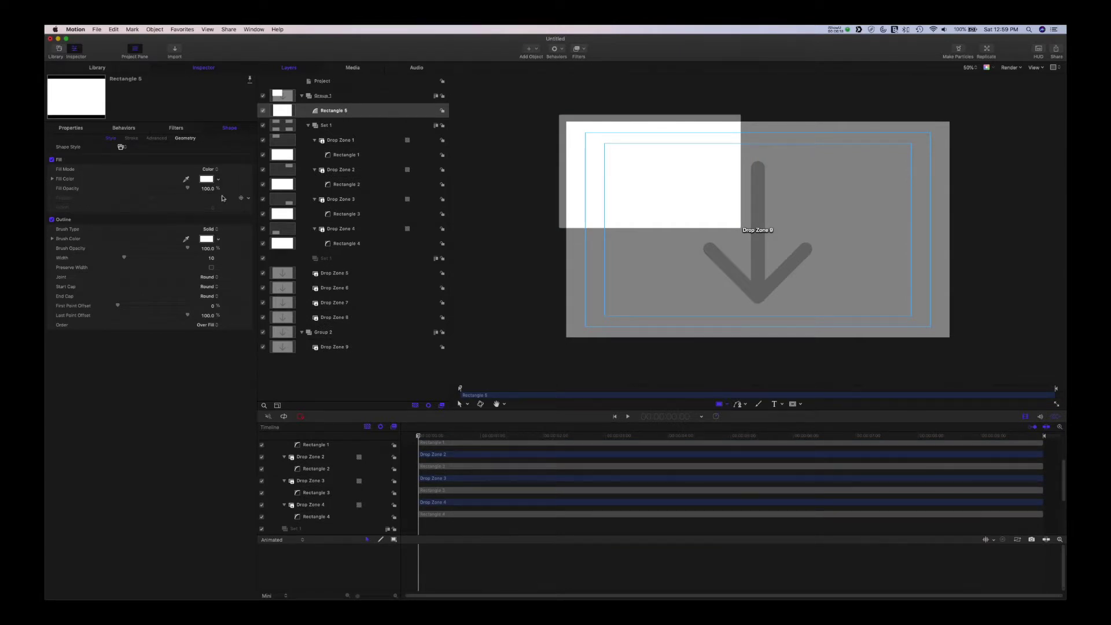
left_click(360, 112)
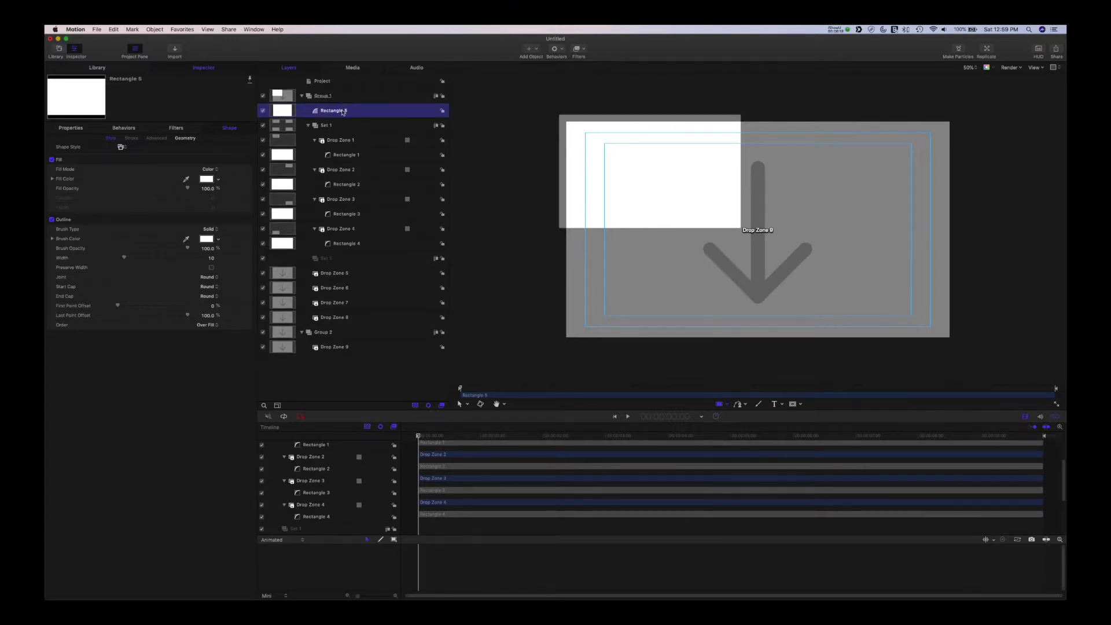
left_click_drag(342, 112, 344, 274)
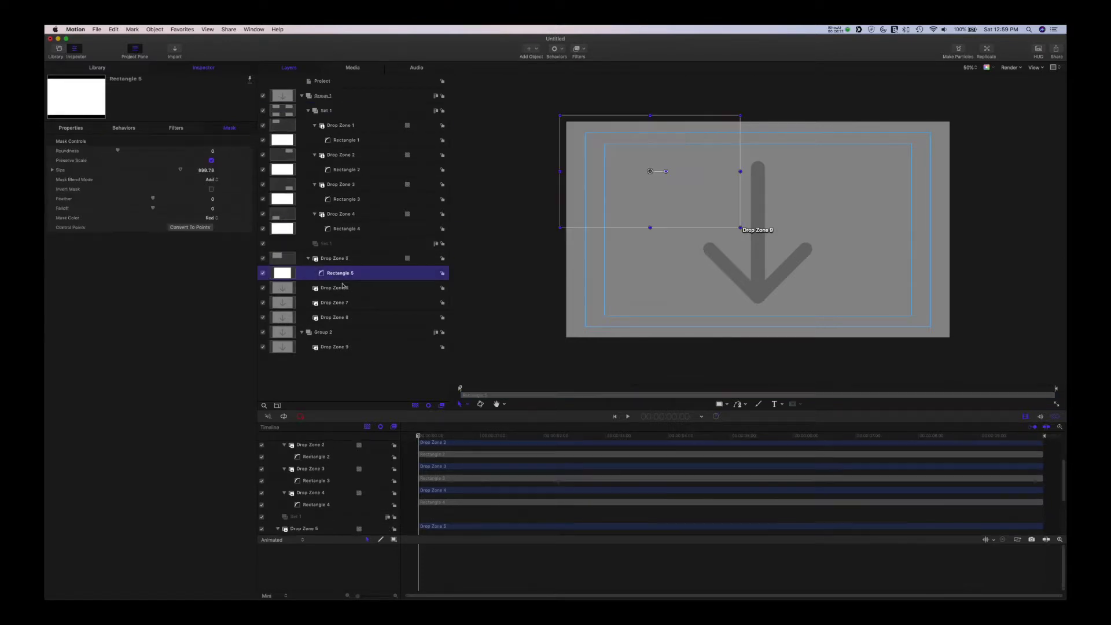
Set the Rectangle 5 mask's width to 1050 and height to 560, and nudge it slightly up and right.
left_click(349, 259)
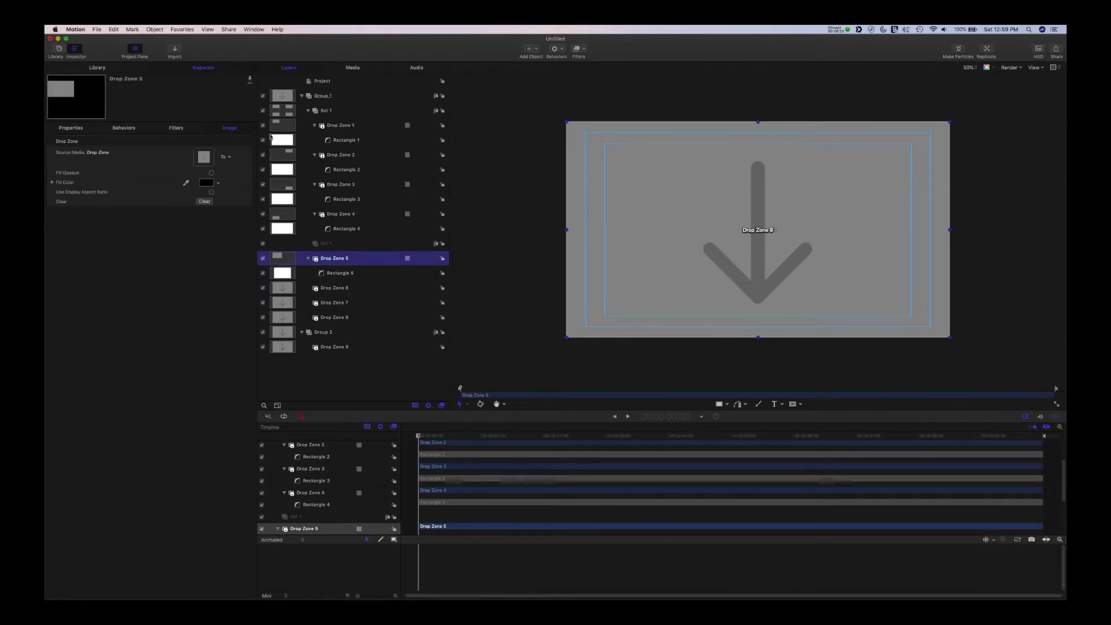
left_click(335, 277)
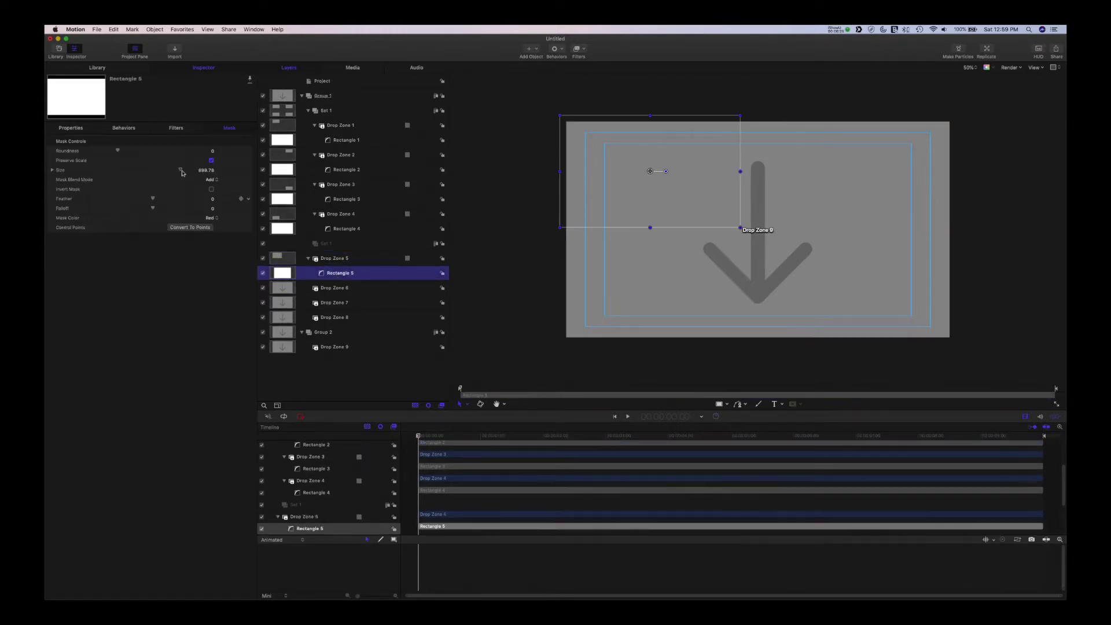
left_click(50, 171)
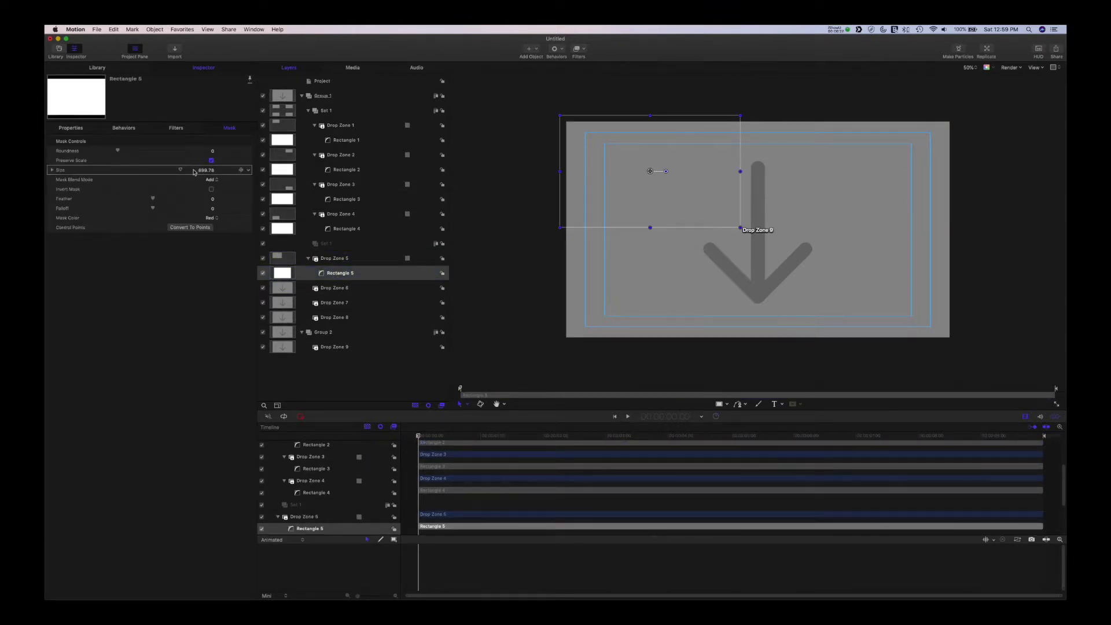
left_click(51, 171)
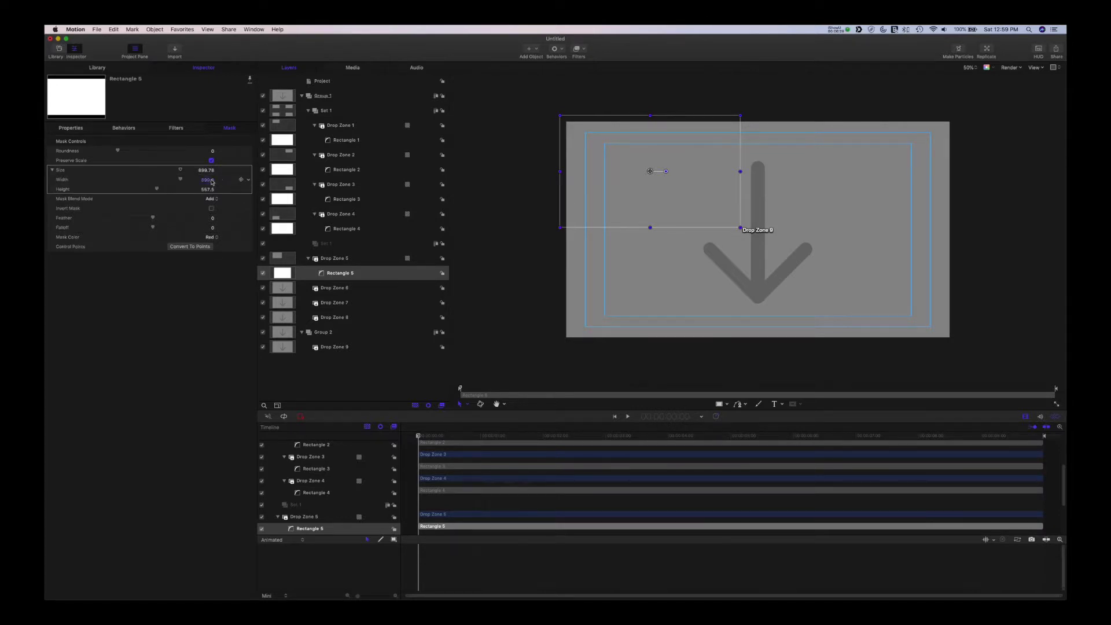
left_click(210, 179)
type("1050")
key("Return")
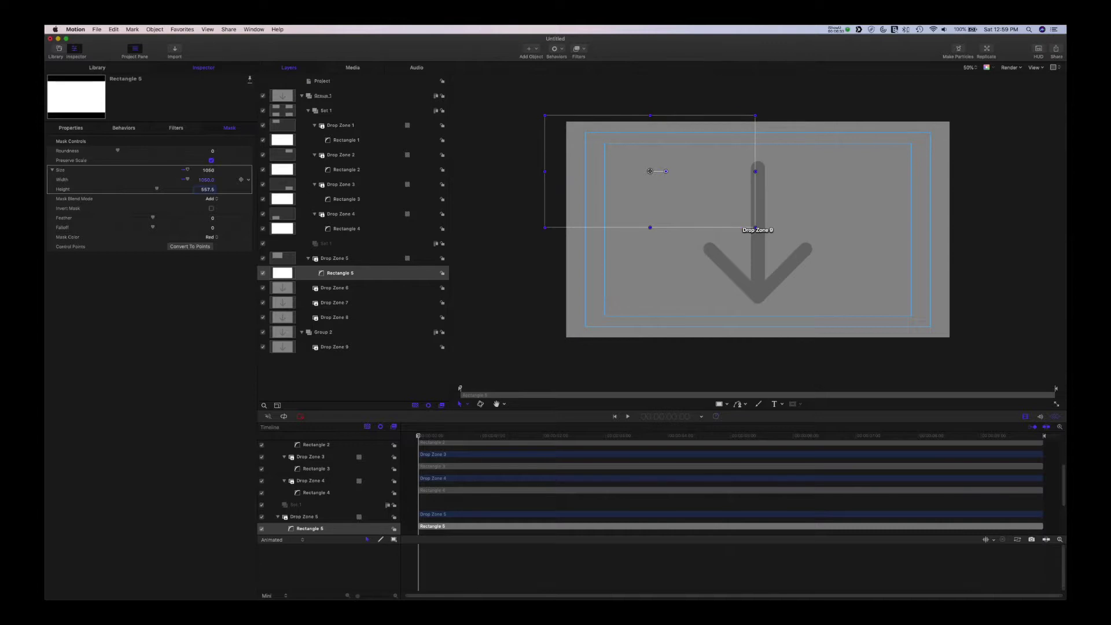
type("560")
key("Tab")
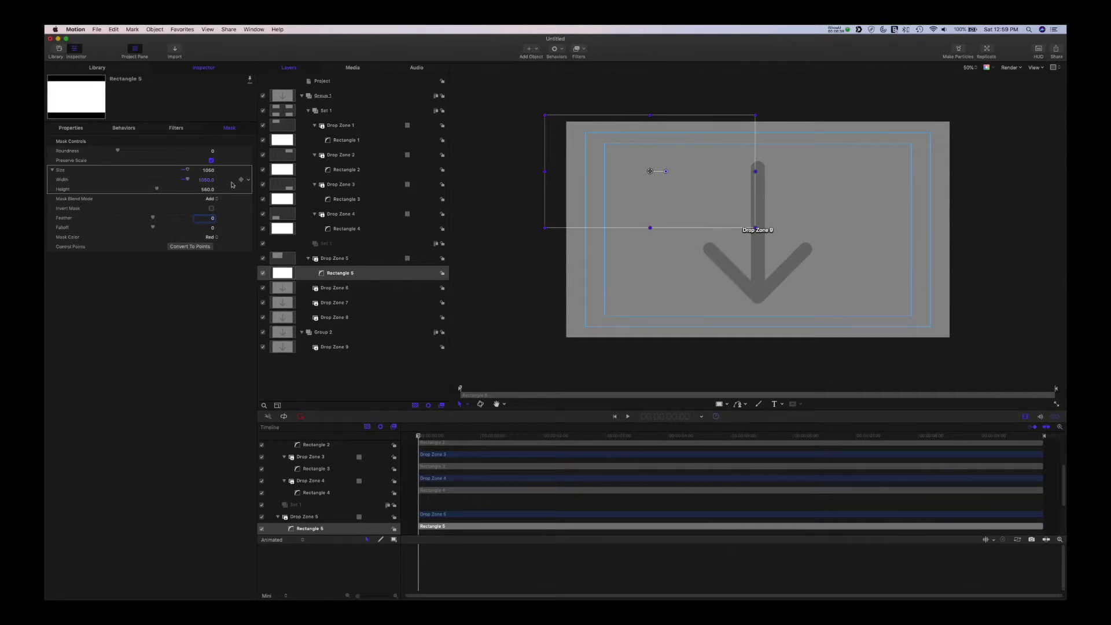
left_click_drag(661, 156, 665, 152)
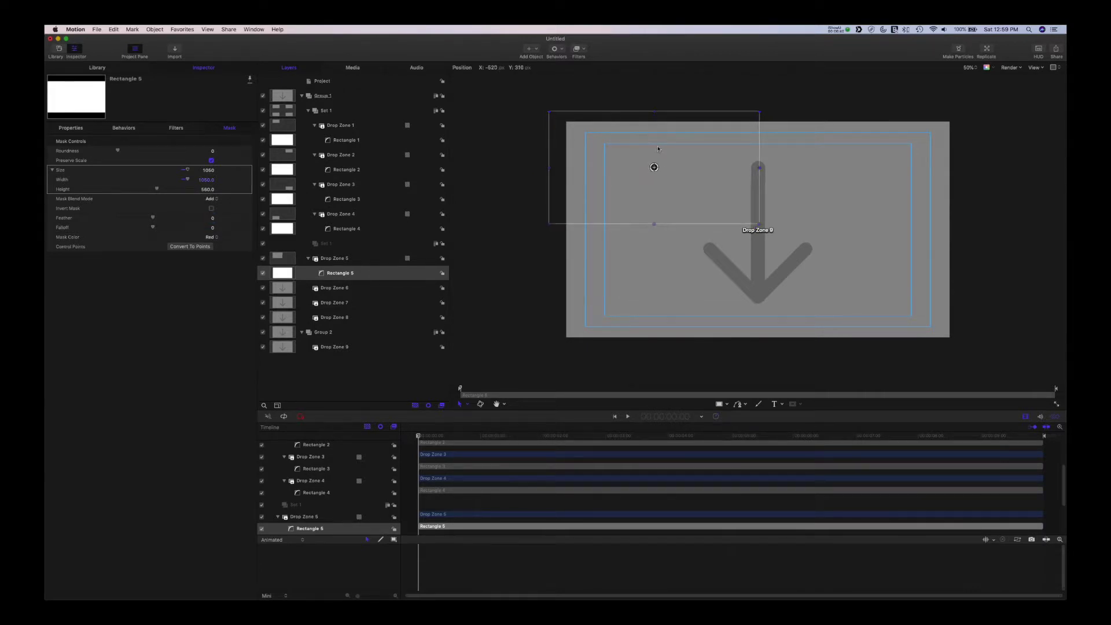
Duplicate the Rectangle 5 mask three times and nest one copy under each of Drop Zones 6, 7 and 8.
right_click(354, 275)
left_click(382, 298)
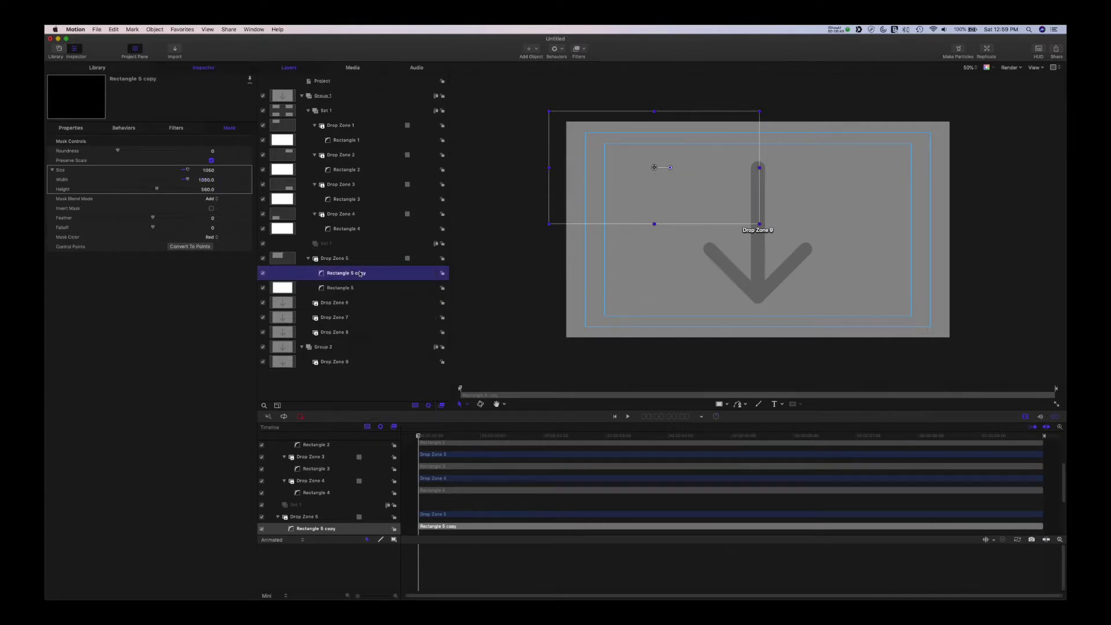
key("super+d")
key("super+d")
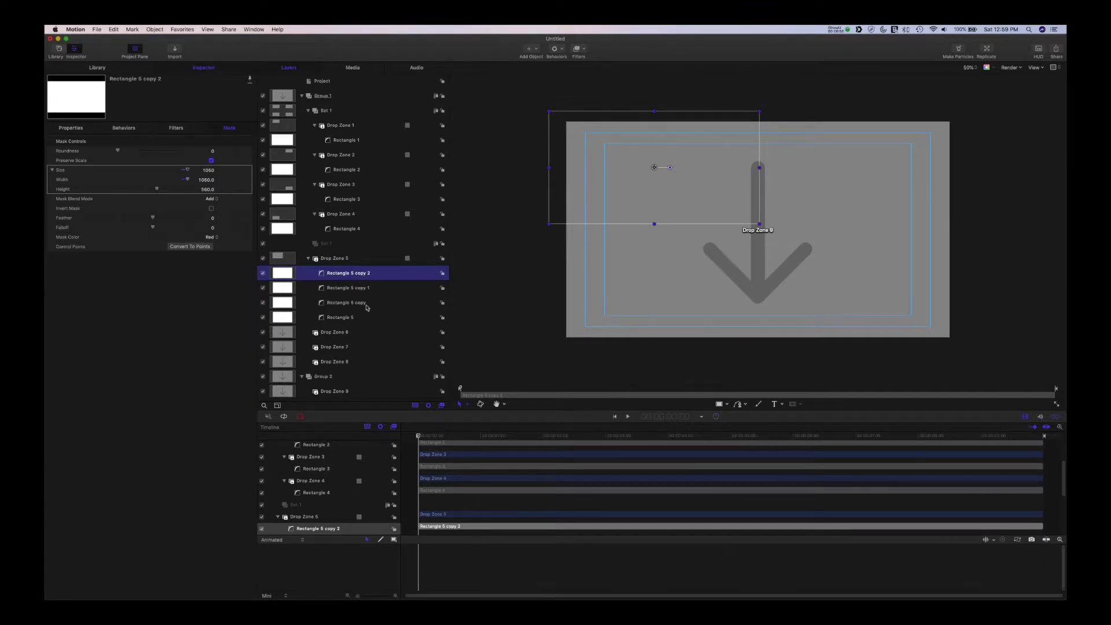
left_click_drag(354, 308, 353, 334)
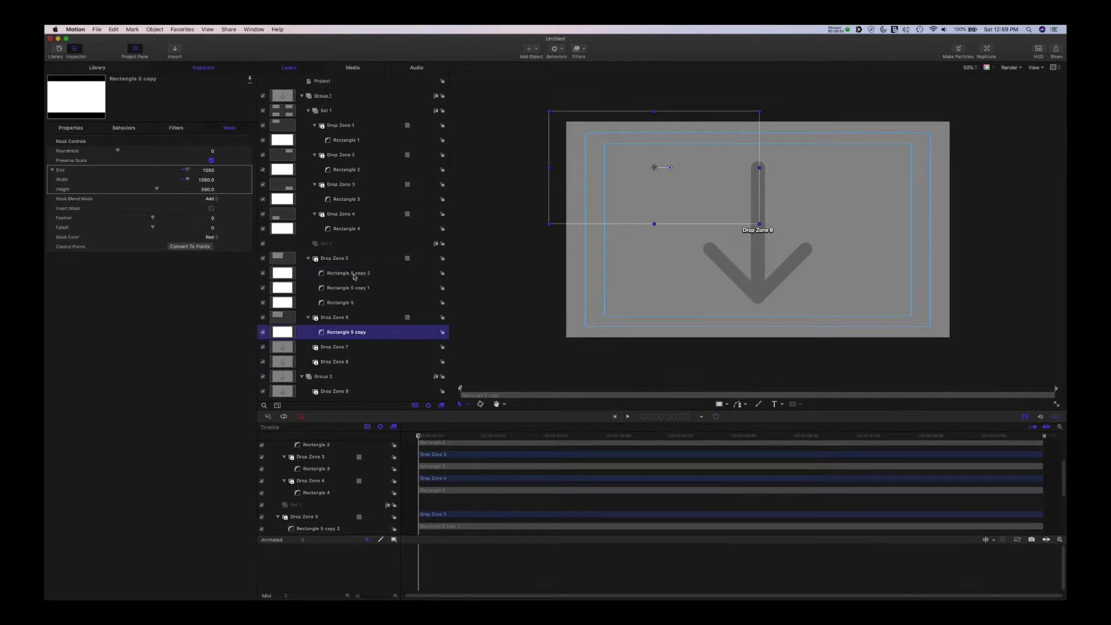
left_click_drag(351, 277, 351, 359)
left_click_drag(351, 348, 351, 347)
left_click_drag(359, 277, 352, 359)
Rename the mask copies in Drop Zones 6, 7 and 8 as Rectangle 6, Rectangle 7 and Rectangle 8.
double_click(352, 302)
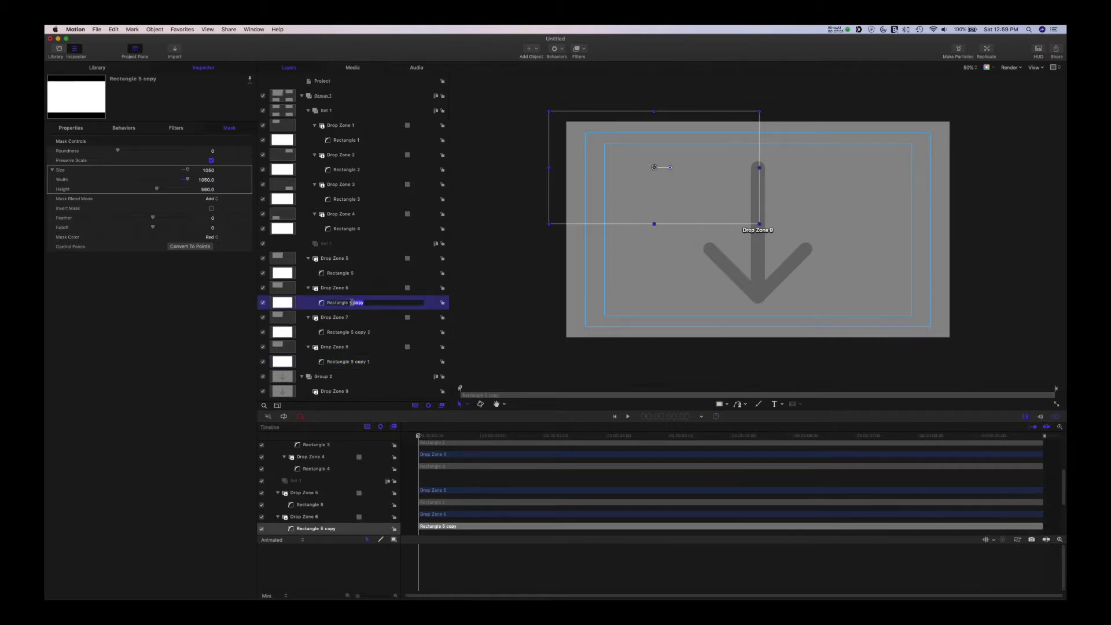
left_click_drag(350, 302, 382, 308)
type("6")
double_click(351, 332)
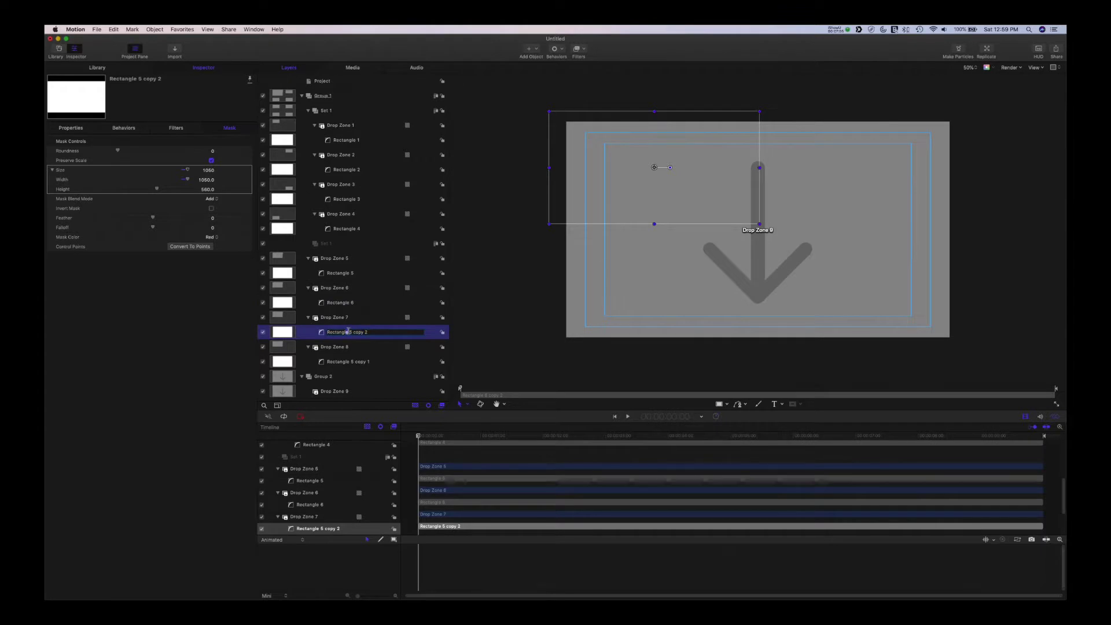
left_click_drag(350, 331, 373, 334)
type("8")
key("BackSpace")
type("7")
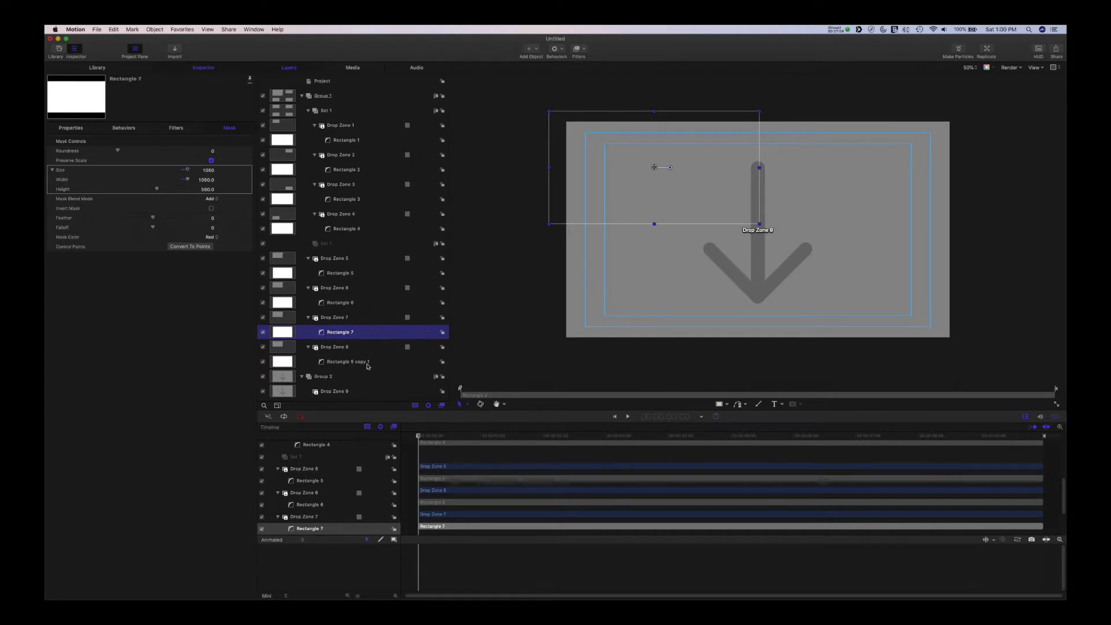
double_click(371, 362)
left_click_drag(371, 362, 347, 363)
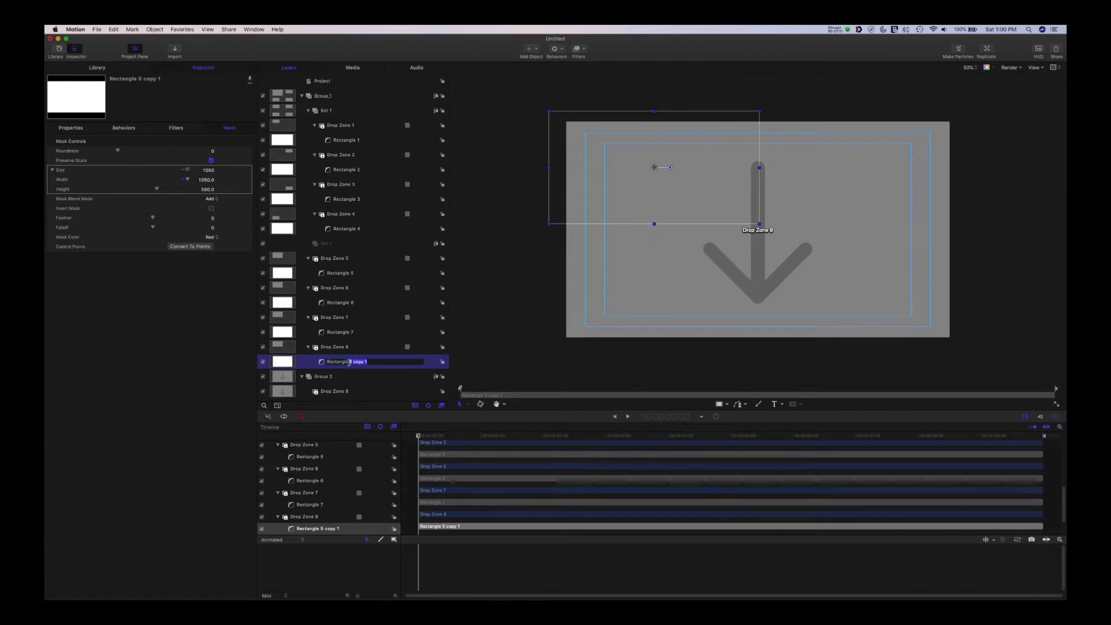
type("7")
key("BackSpace")
type("8")
key("Return")
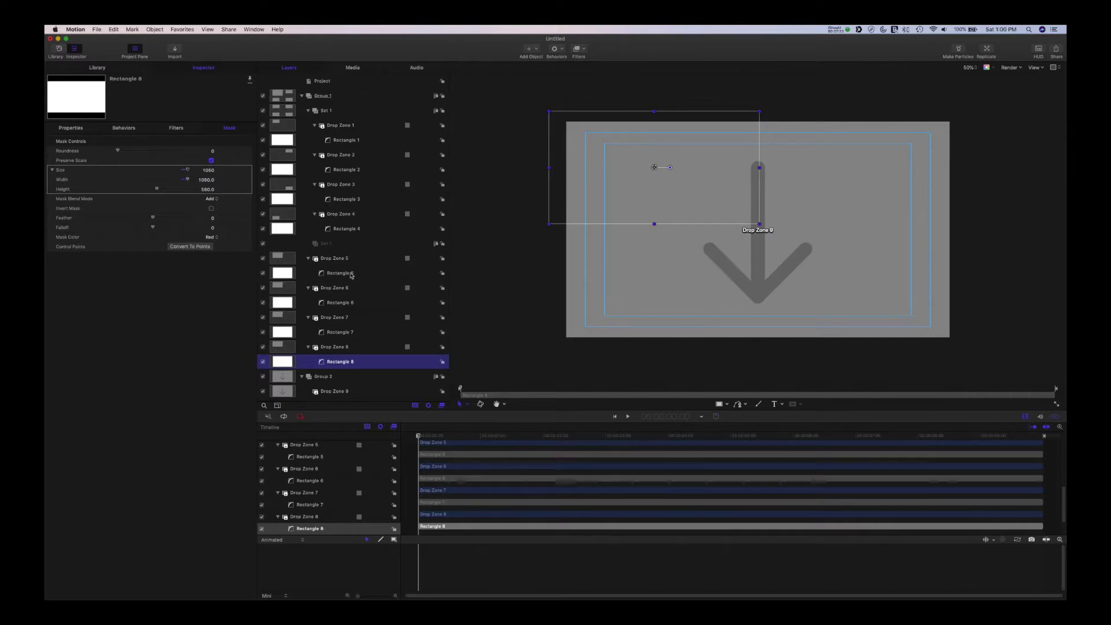
Move Rectangle 6 to the canvas's upper-right corner, Rectangle 7 to the lower-right corner and Rectangle 8 to the lower-left corner.
left_click(384, 300)
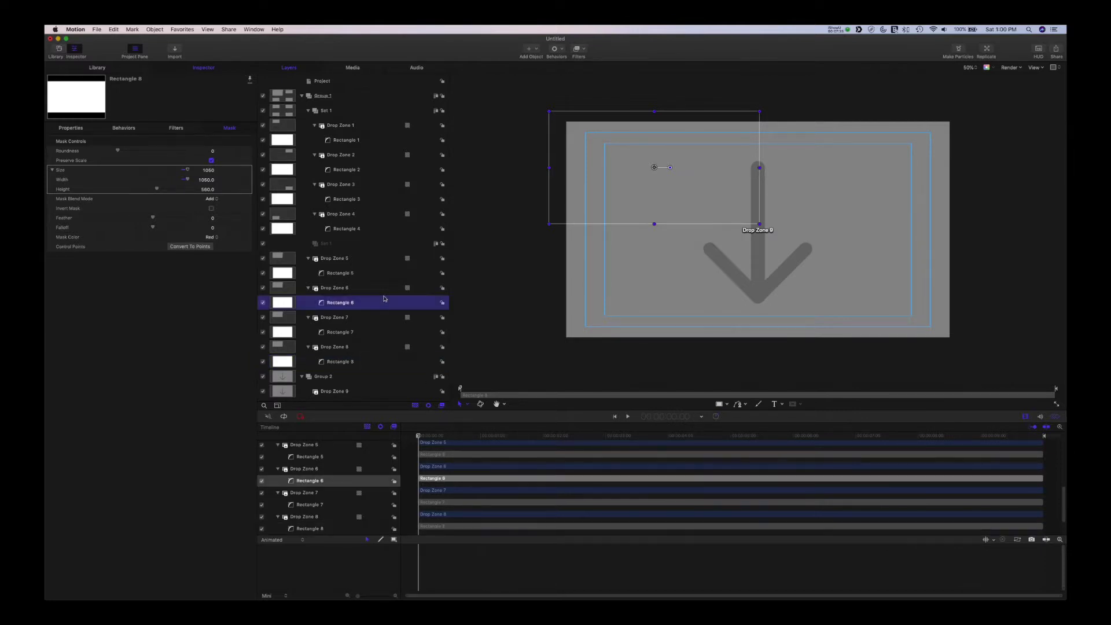
left_click_drag(675, 168, 880, 168)
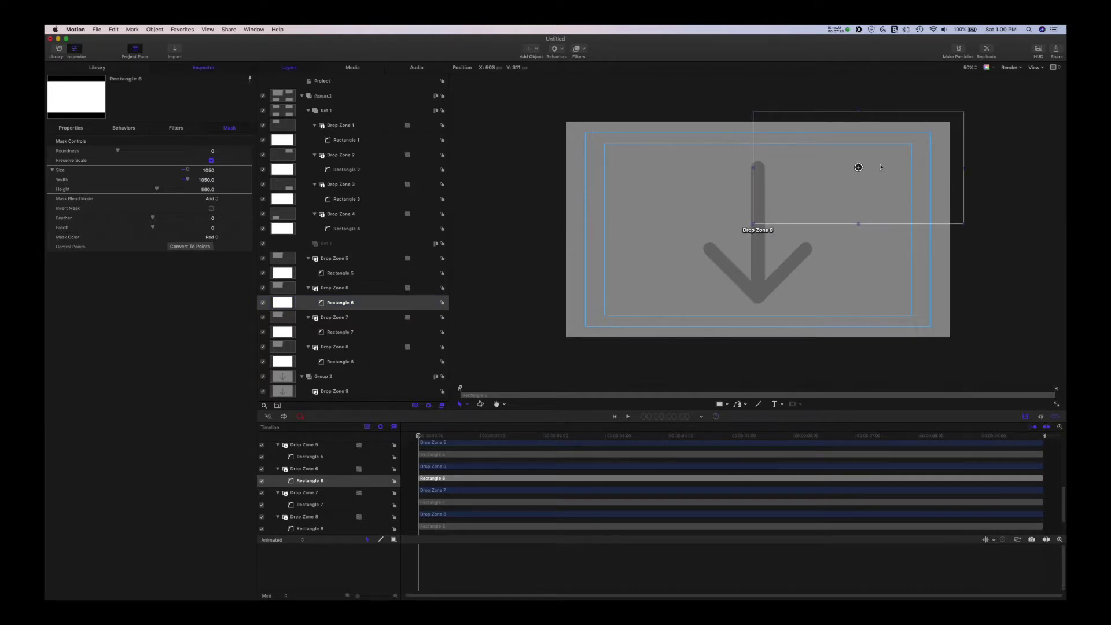
left_click(334, 333)
left_click_drag(726, 186, 929, 314)
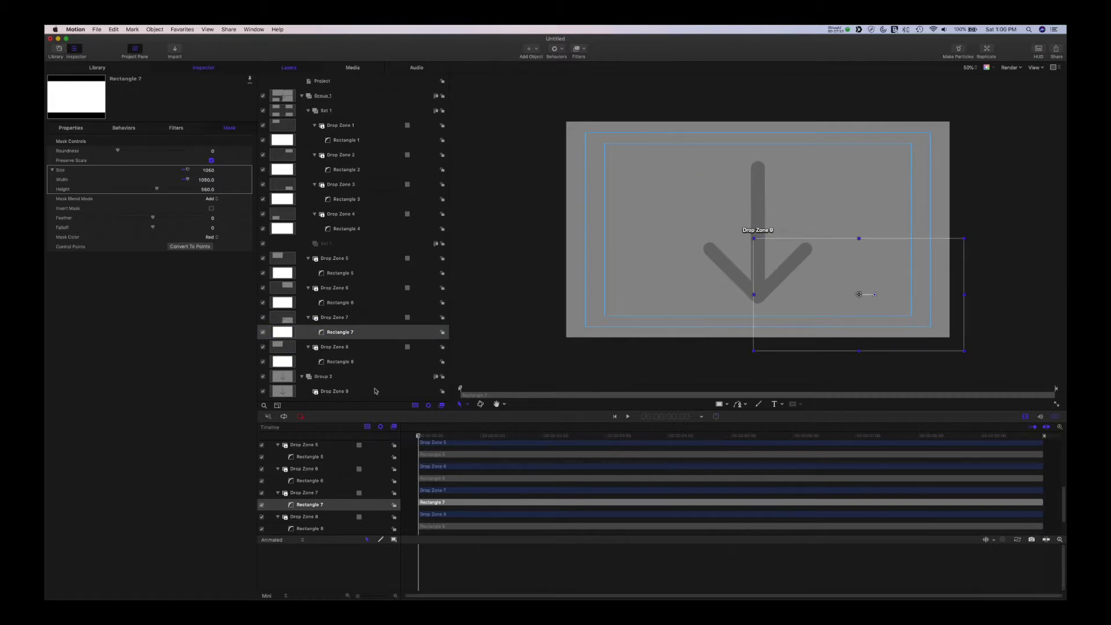
left_click(339, 363)
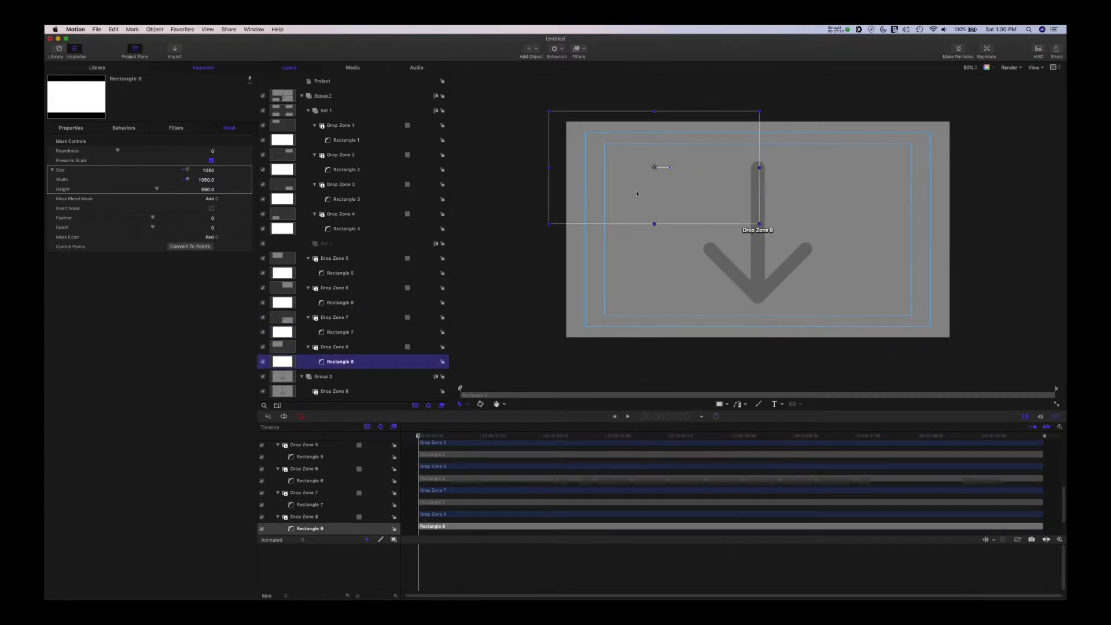
left_click_drag(651, 168, 634, 322)
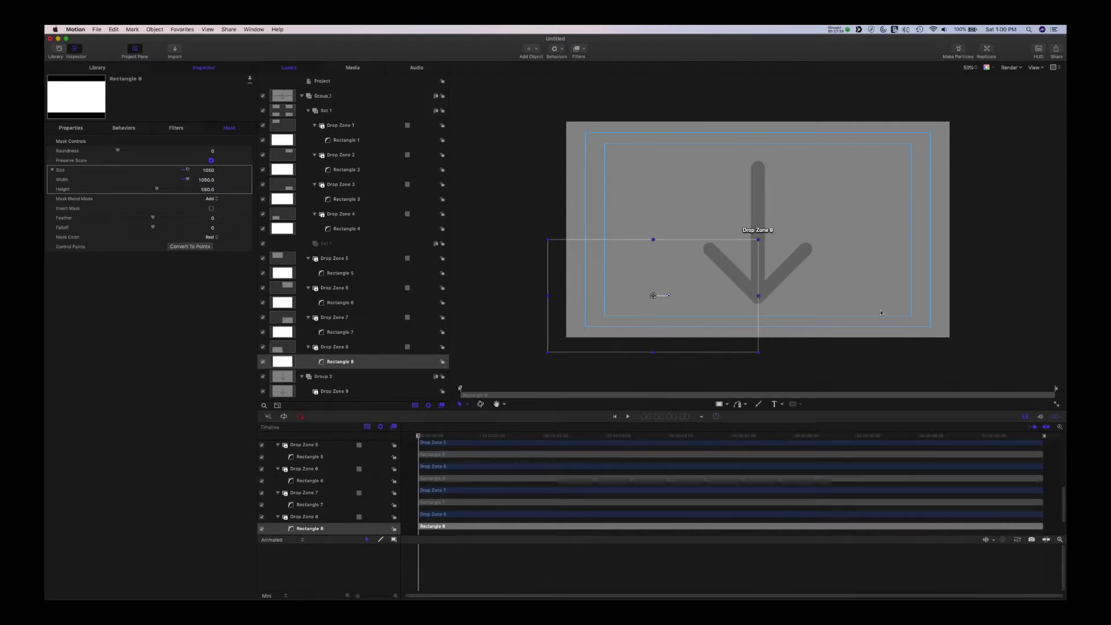
Nudge Rectangle 7 slightly right and down, Rectangle 6 up and right, and Rectangle 5 up.
left_click(347, 332)
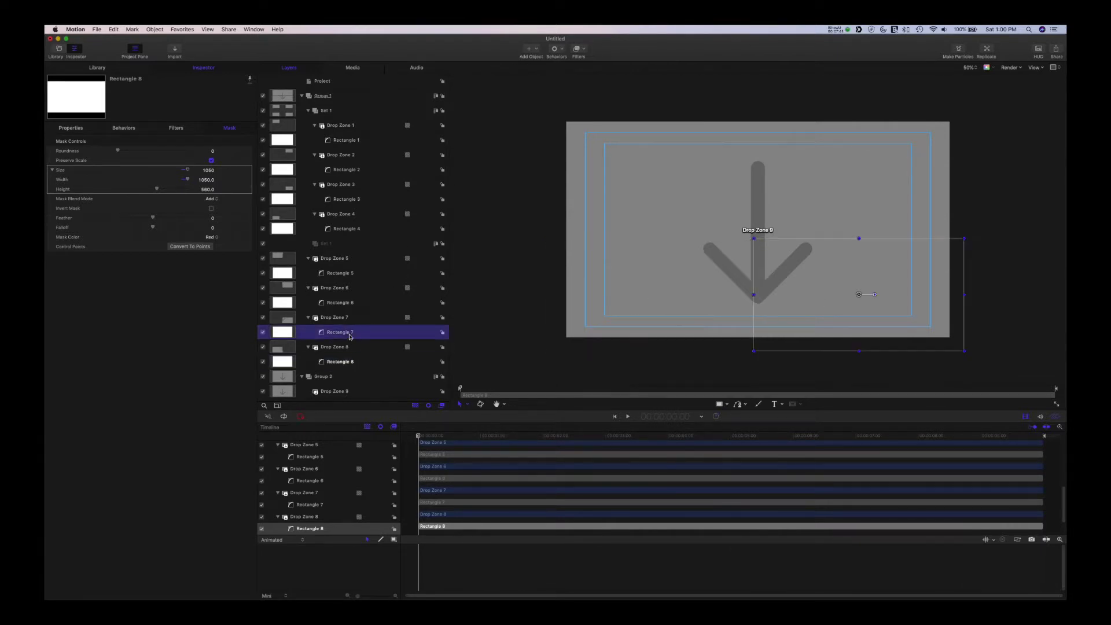
left_click_drag(824, 282, 830, 284)
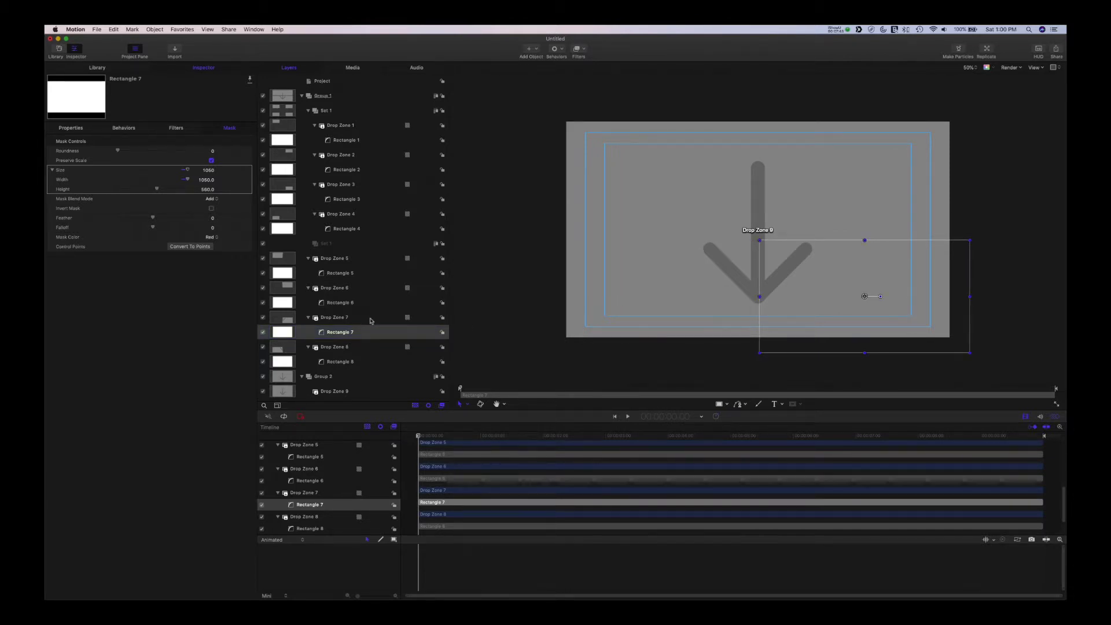
left_click(343, 303)
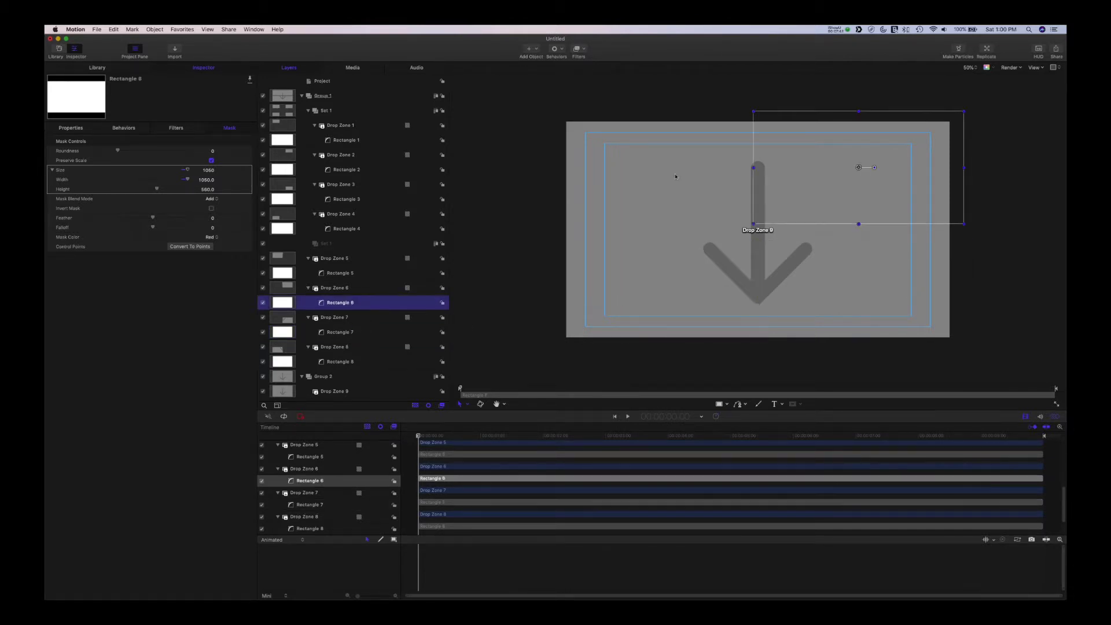
left_click_drag(850, 191, 853, 181)
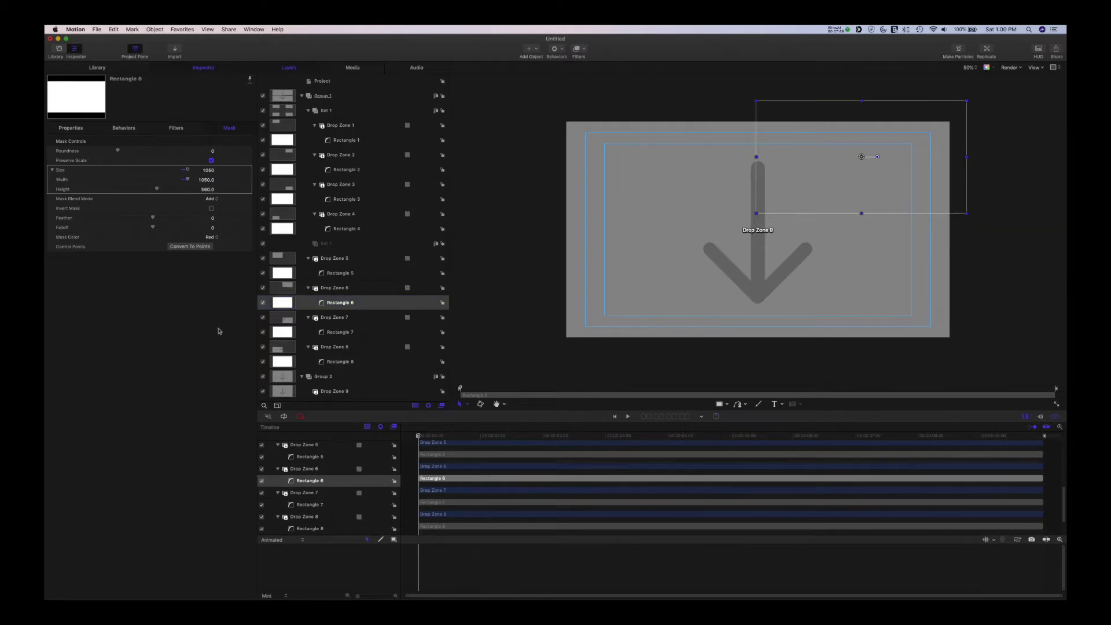
left_click(338, 273)
left_click_drag(607, 187, 605, 180)
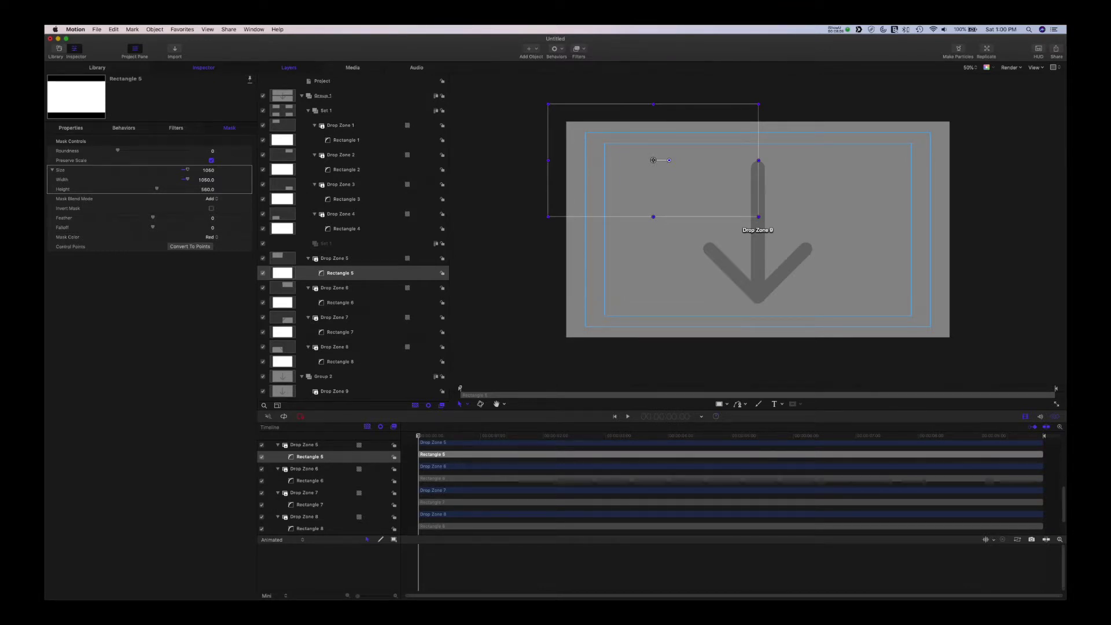
Fill Drop Zone 9 with the forest image and shift Rectangle 5 slightly left and down to expose it.
left_click_drag(1065, 225, 336, 393)
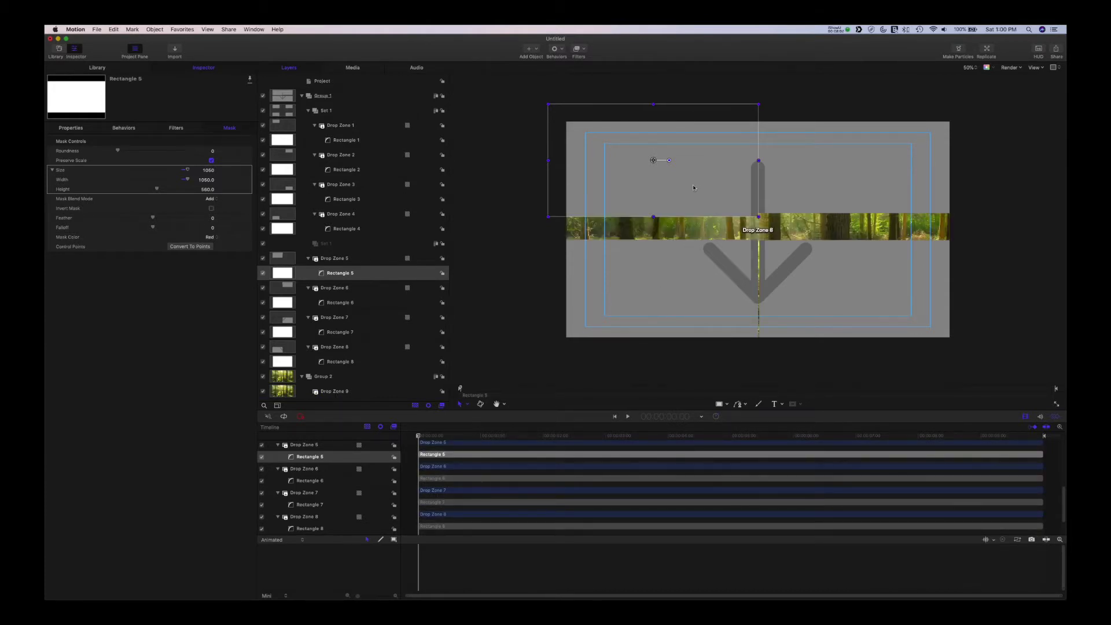
left_click_drag(651, 133, 639, 137)
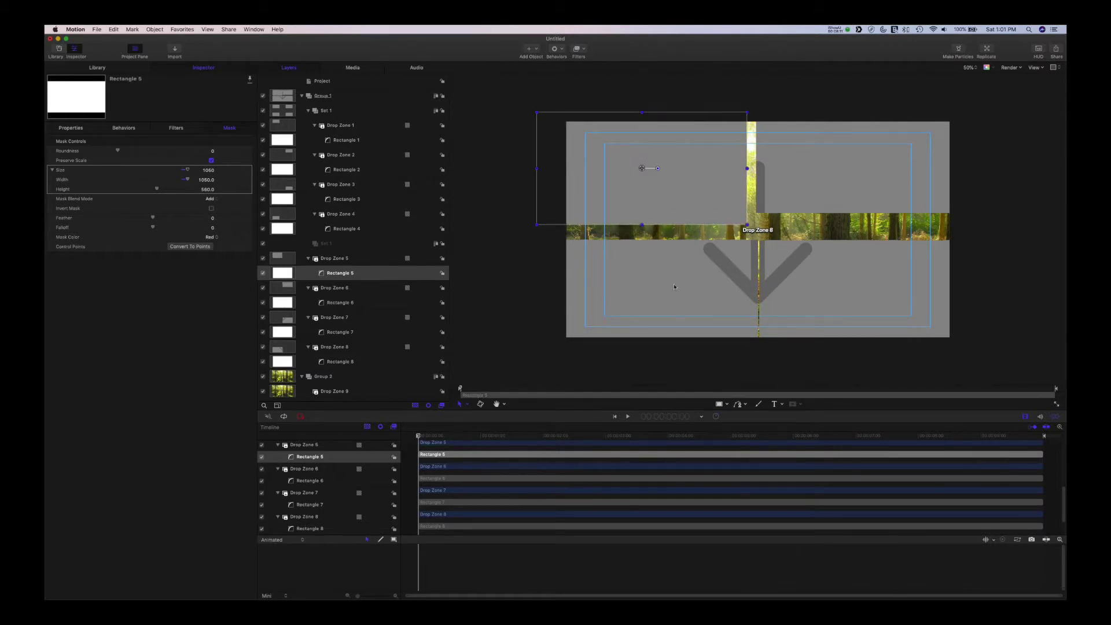
key("super+shift+a")
left_click(638, 265)
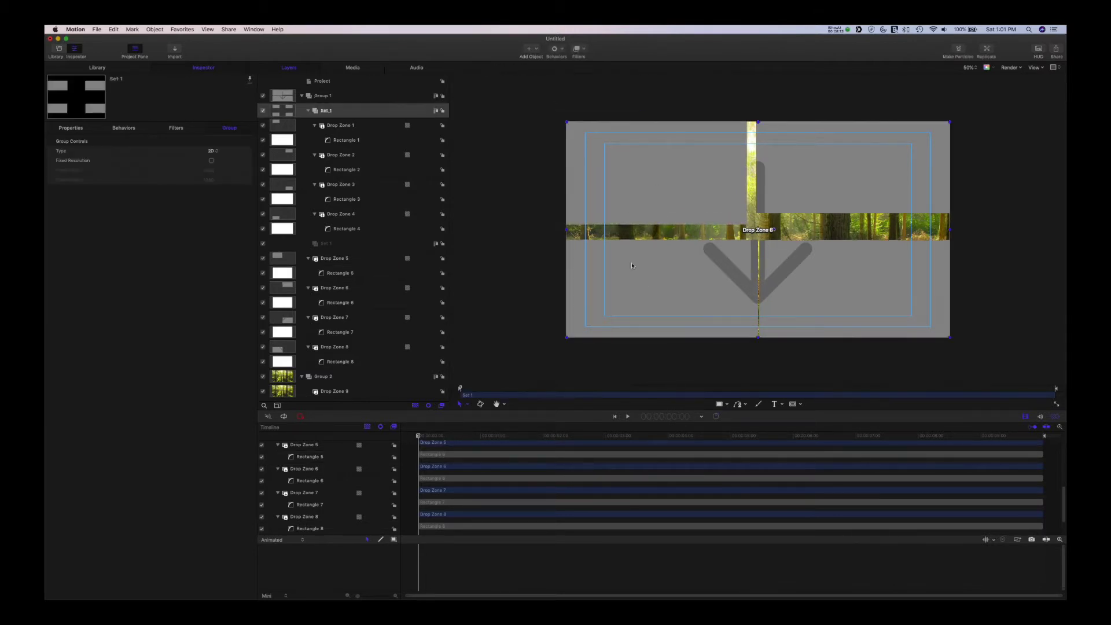
Shift Rectangle 8 left under Rectangle 5, adjust Rectangle 7 slightly, and lower Rectangle 6 to line up with Rectangle 5.
left_click(337, 361)
left_click_drag(682, 262, 671, 264)
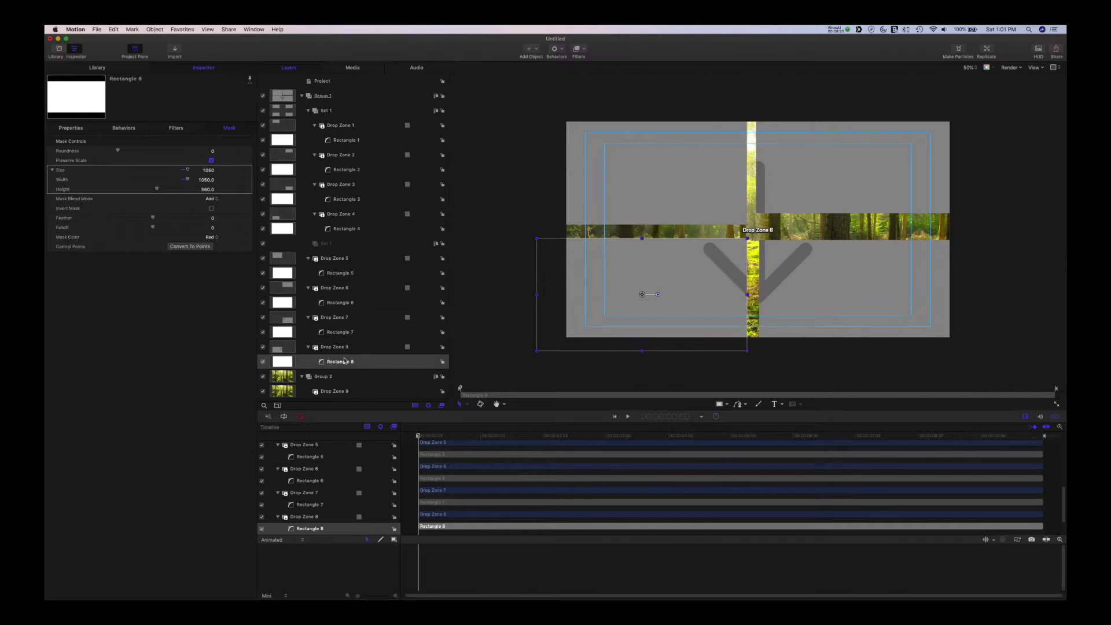
left_click(347, 333)
left_click_drag(822, 289, 820, 289)
left_click(347, 302)
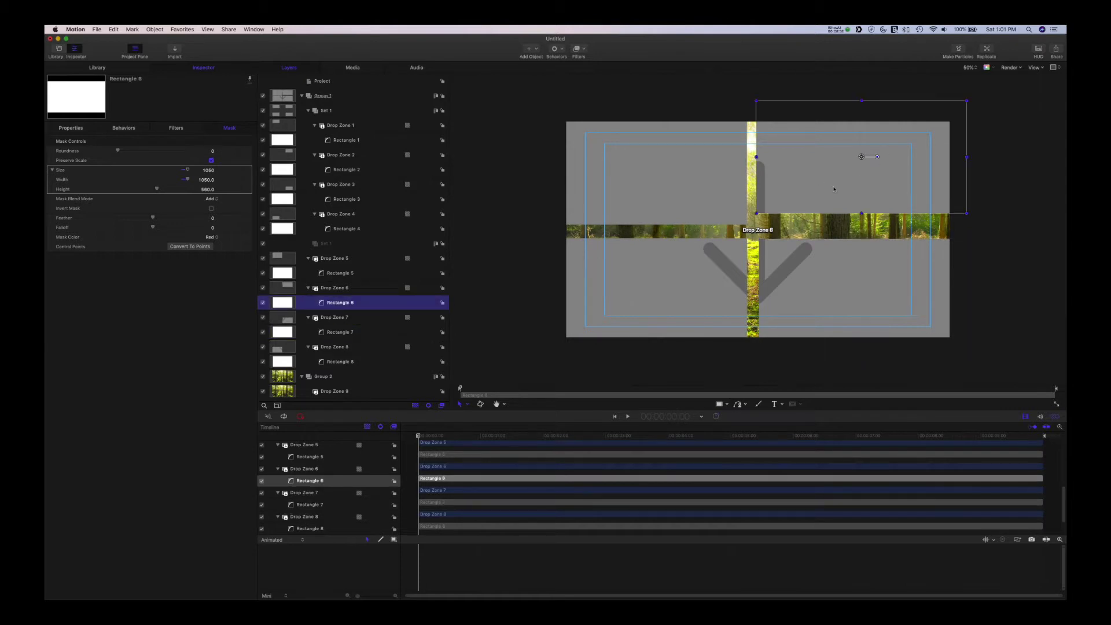
left_click_drag(833, 189, 837, 198)
left_click(684, 91)
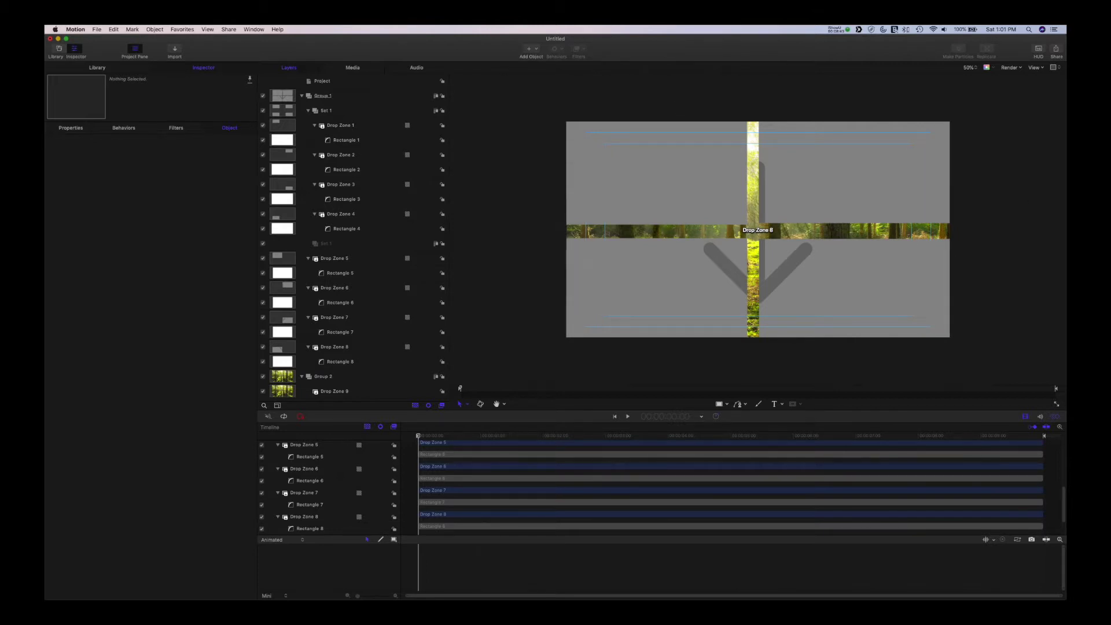
Fill Drop Zones 8, 7 and 6 with the forest image and try to place it in Drop Zone 5.
left_click_drag(1065, 220, 326, 342)
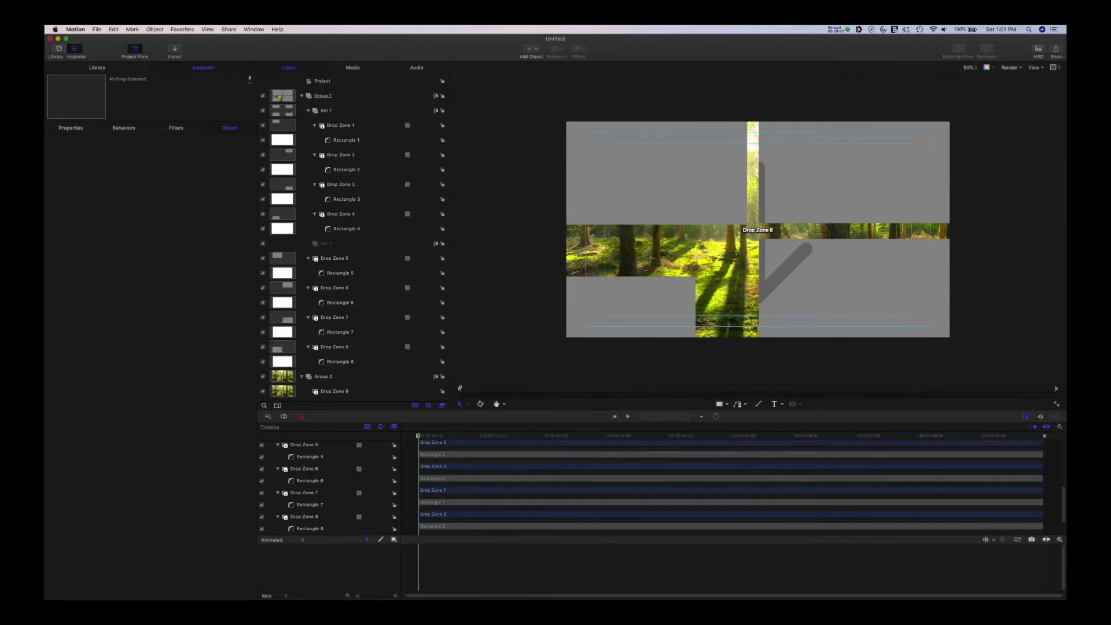
left_click_drag(998, 231, 323, 319)
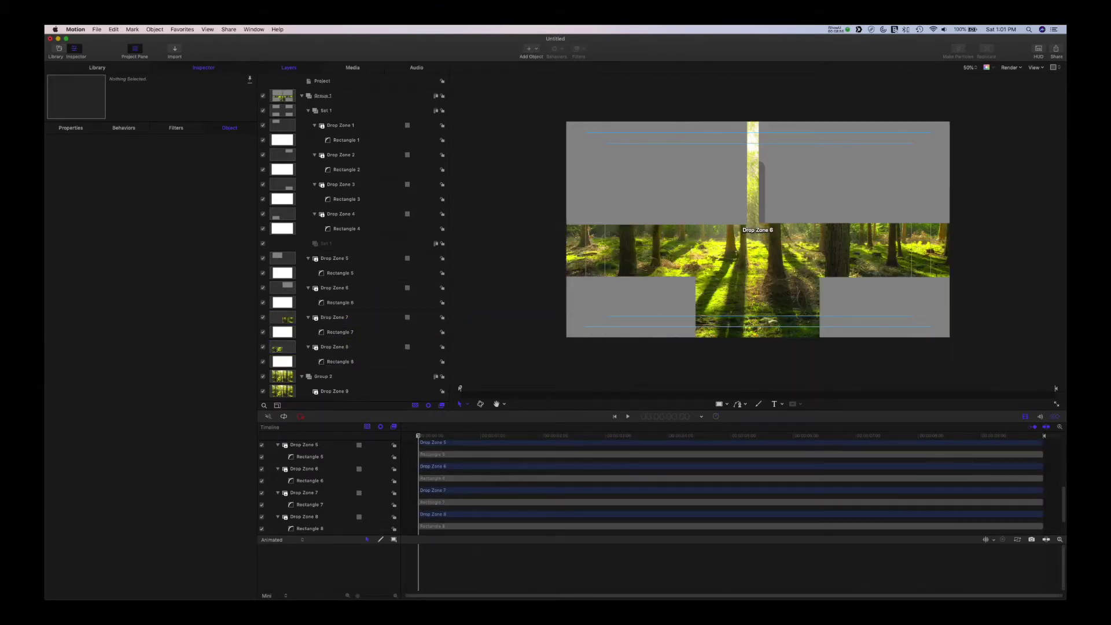
left_click_drag(998, 191, 342, 289)
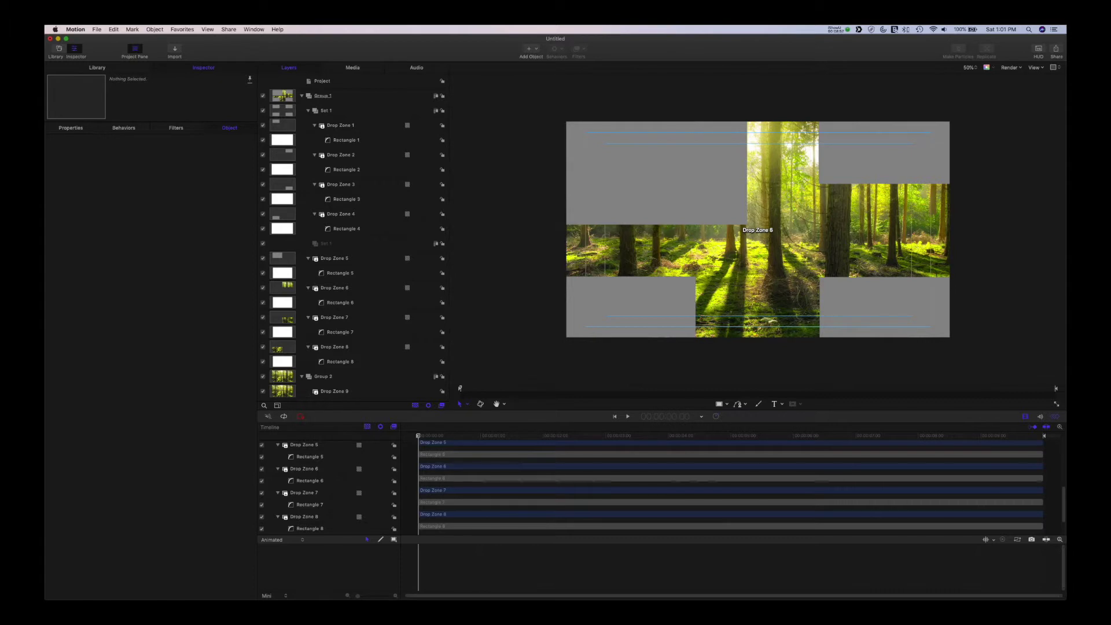
left_click_drag(758, 231, 348, 258)
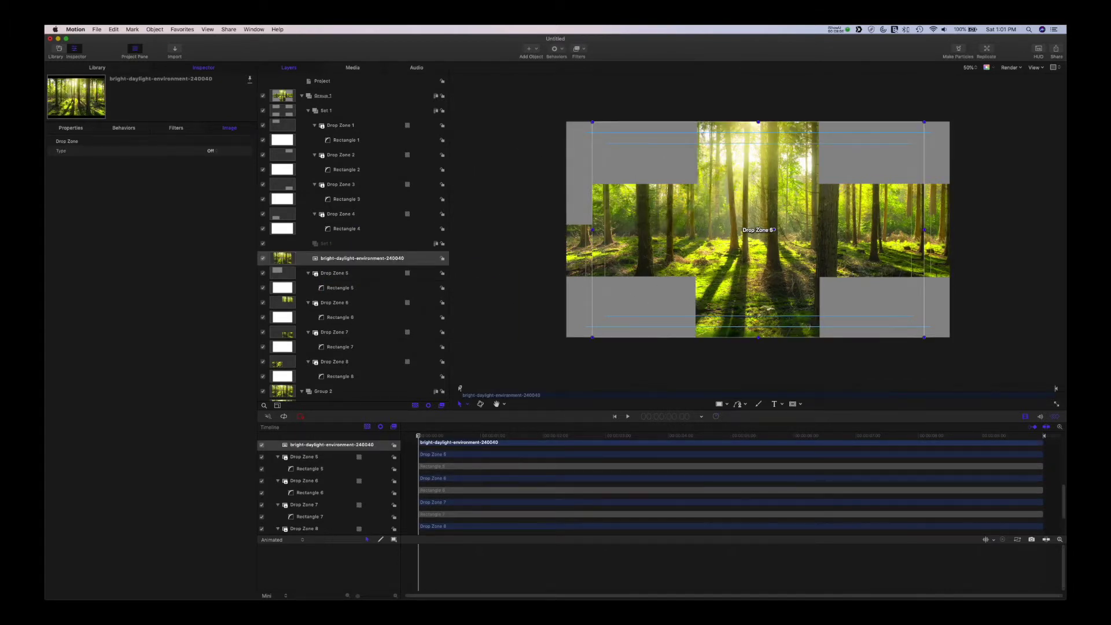
Fill Drop Zones 4, 3, 2 and 1 in the first set with the forest image.
left_click_drag(76, 95, 347, 213)
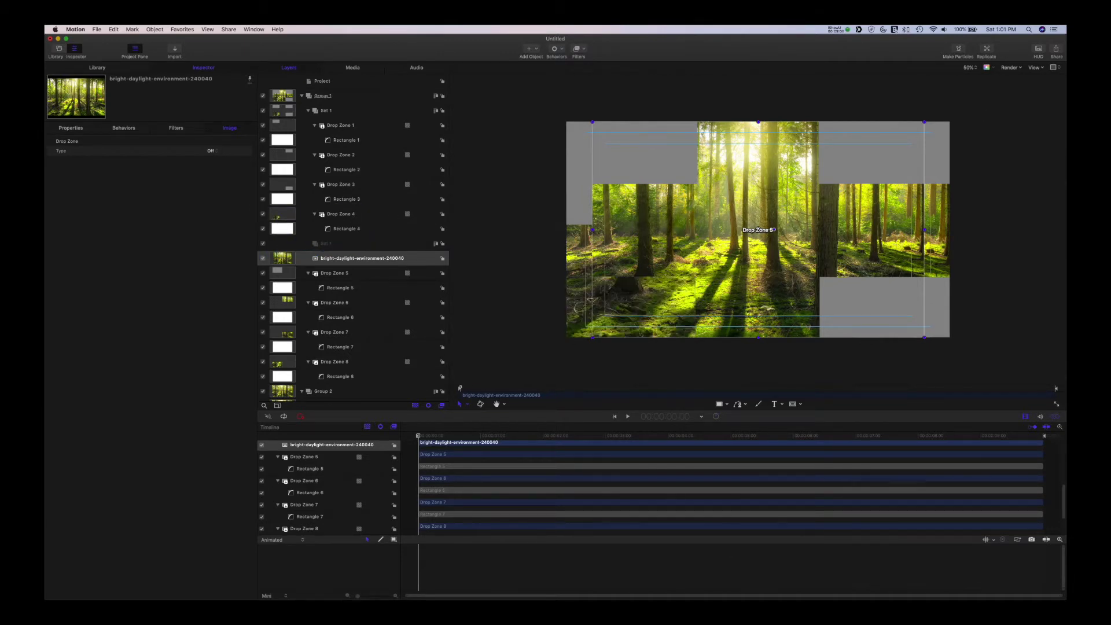
left_click_drag(76, 96, 341, 189)
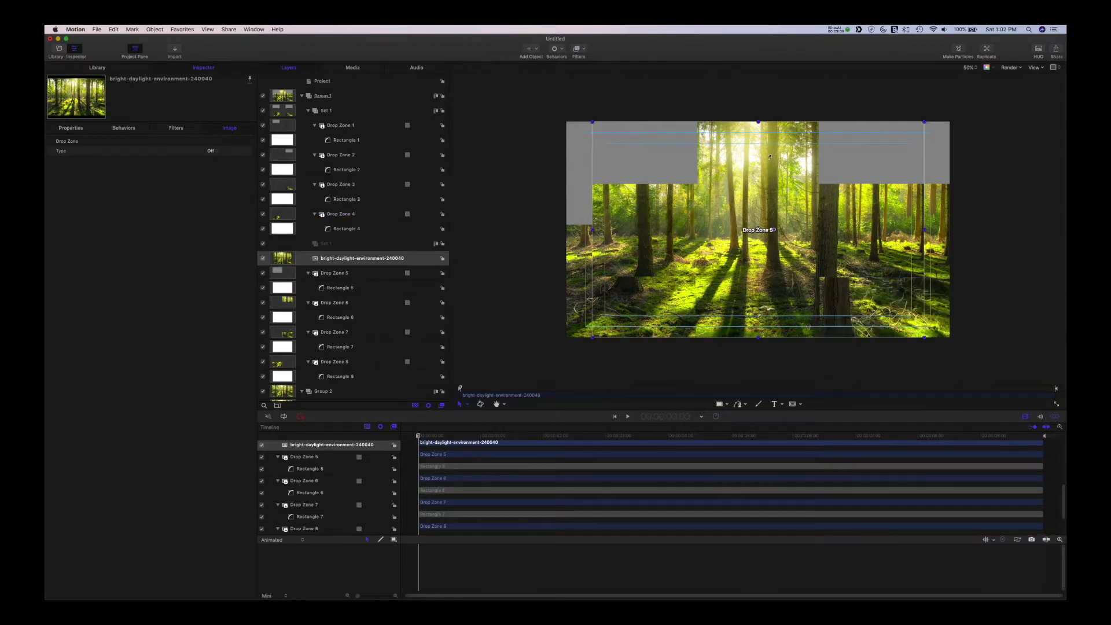
left_click_drag(770, 157, 417, 158)
left_click_drag(753, 173, 349, 126)
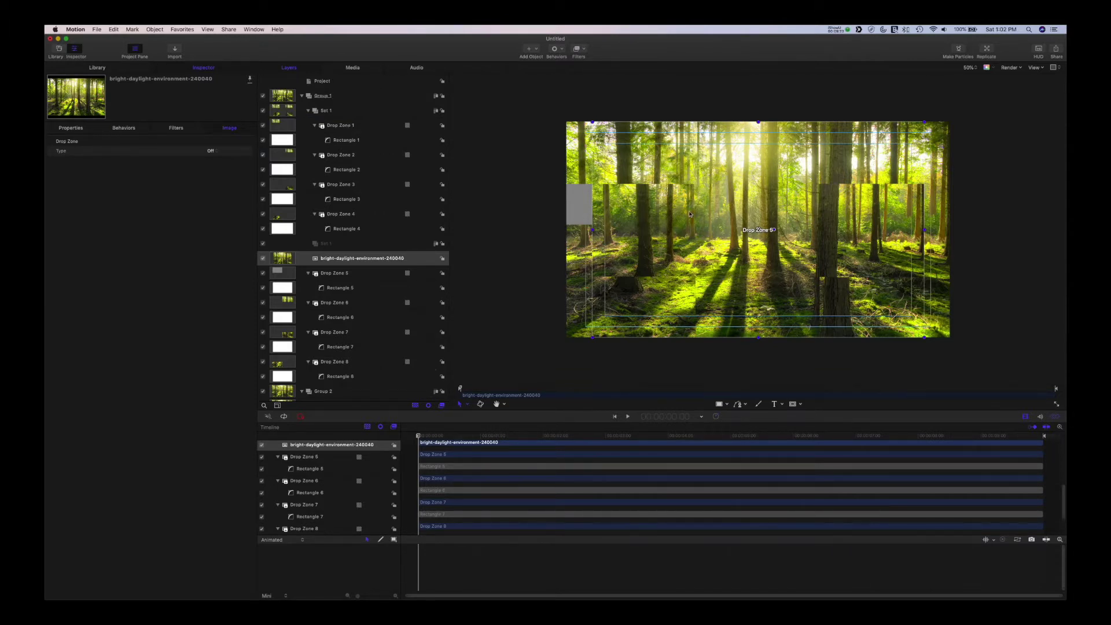
Delete the stray forest image layer above Drop Zone 5 and fill Drop Zone 5 with the image.
right_click(342, 262)
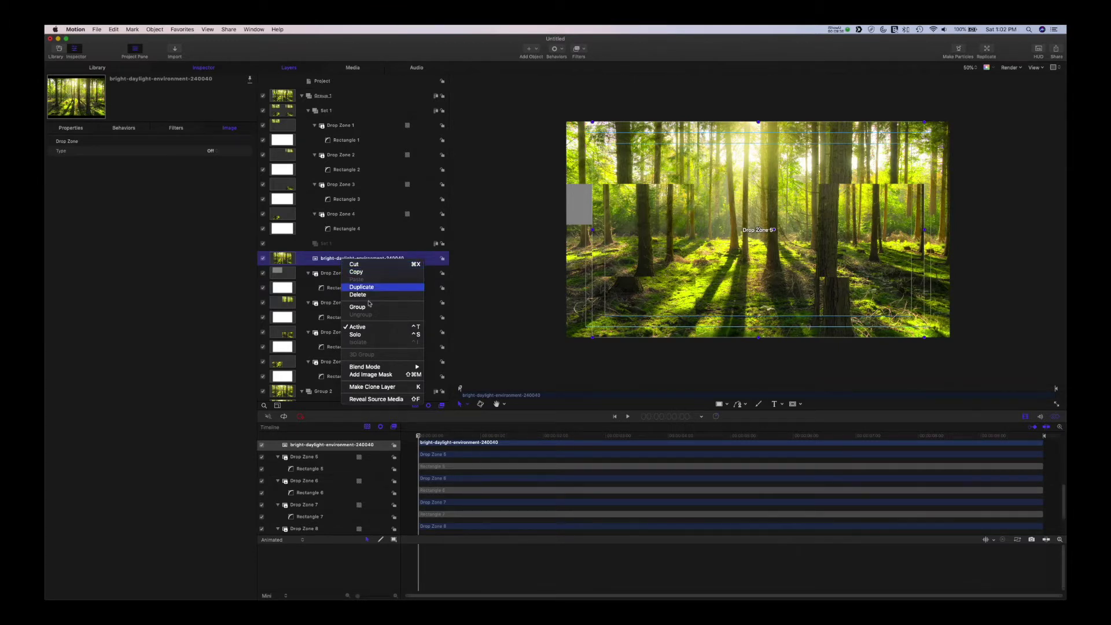
key("Return")
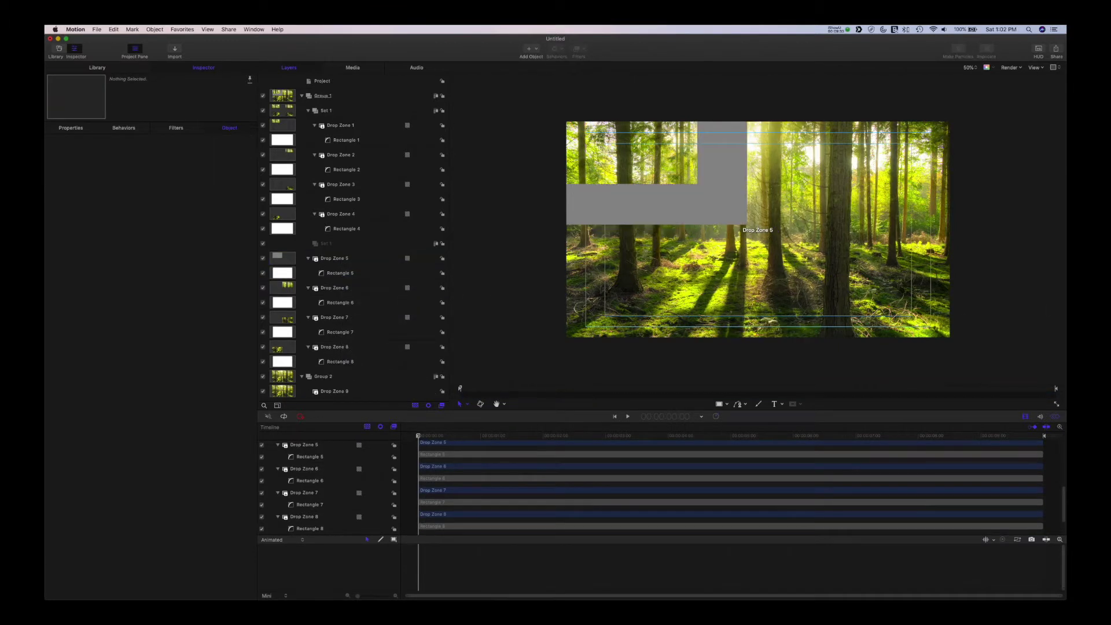
left_click_drag(579, 319, 332, 263)
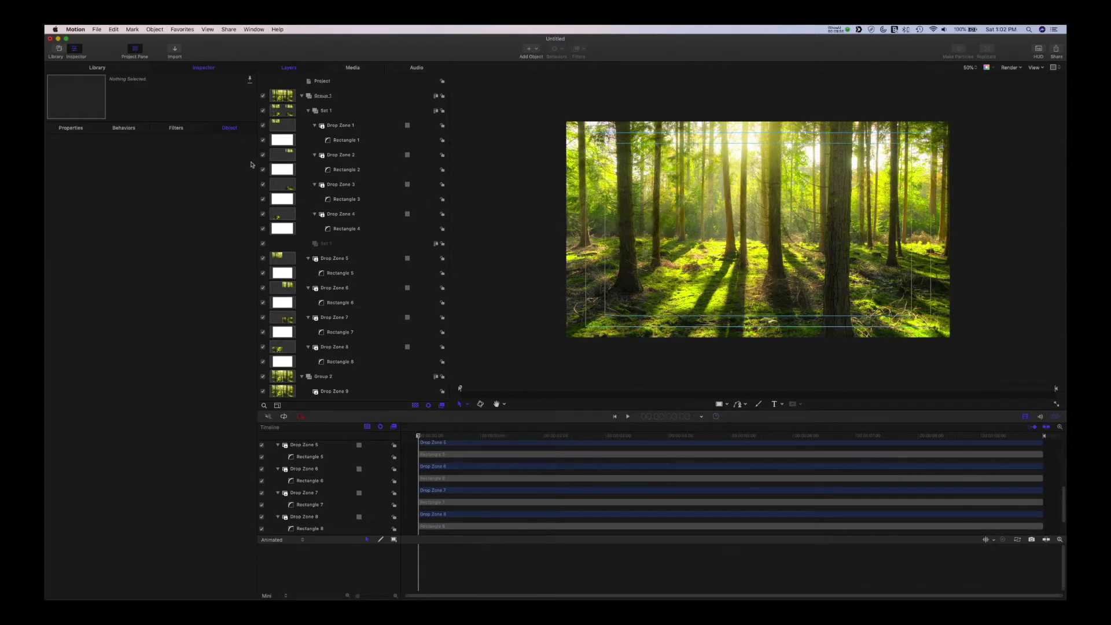
Expand the Position values and add a Z position keyframe at the first frame for Drop Zones 1 through 4.
left_click(367, 129)
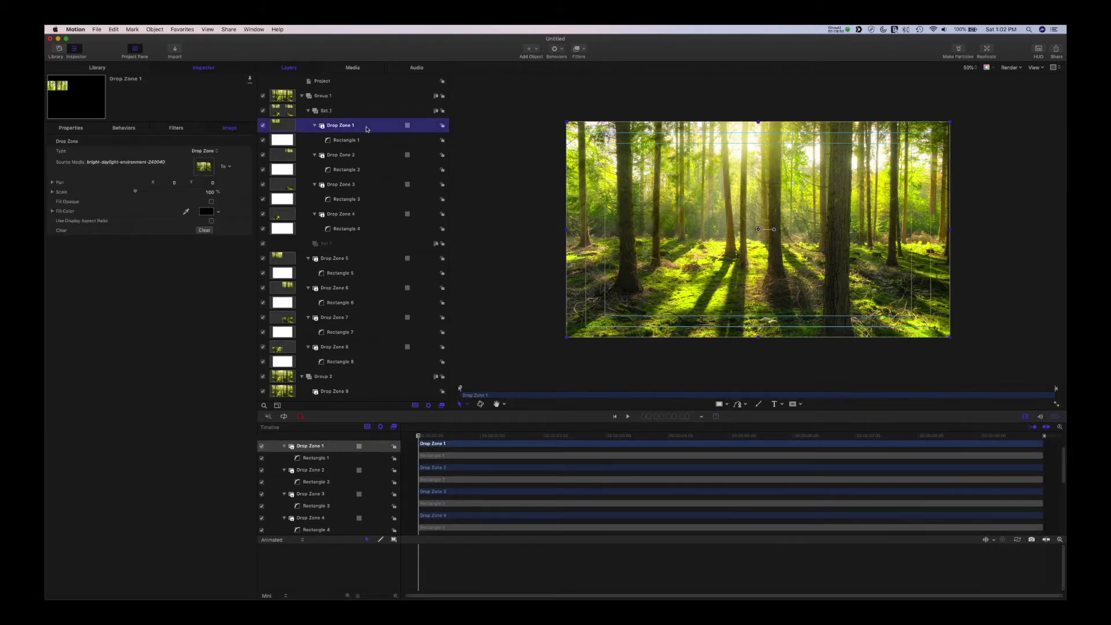
left_click(81, 131)
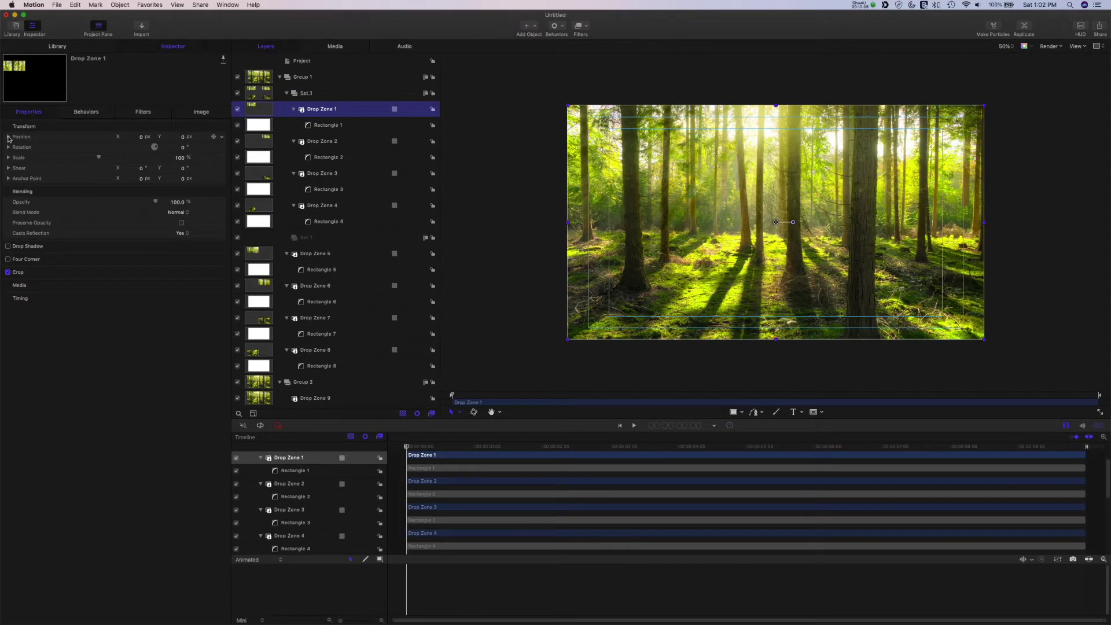
left_click(8, 137)
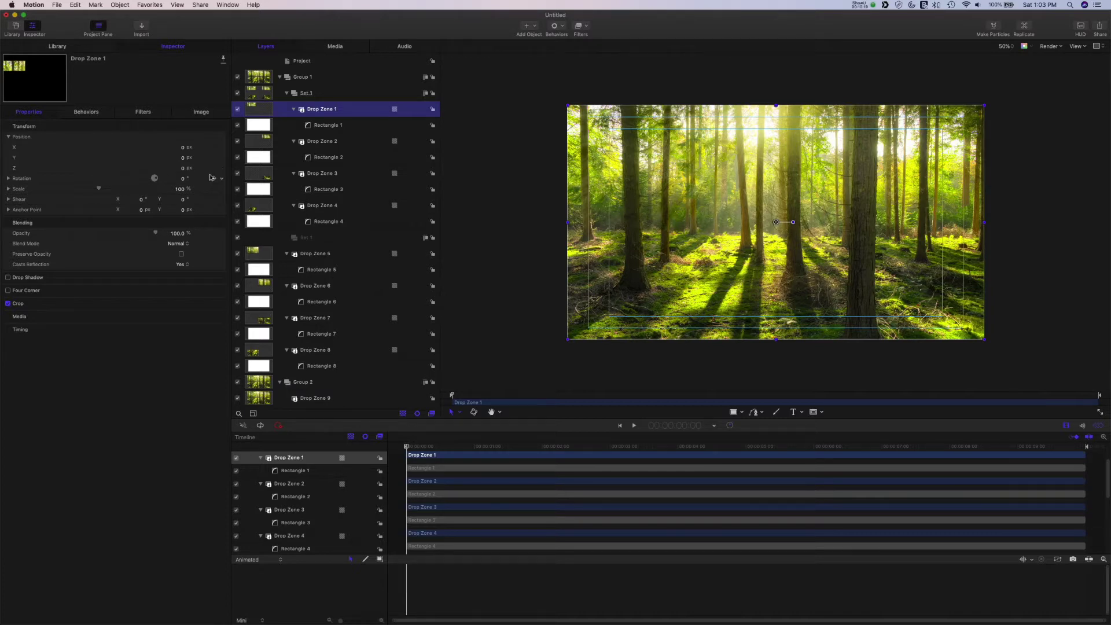
mouse_move(216, 171)
left_click(333, 143)
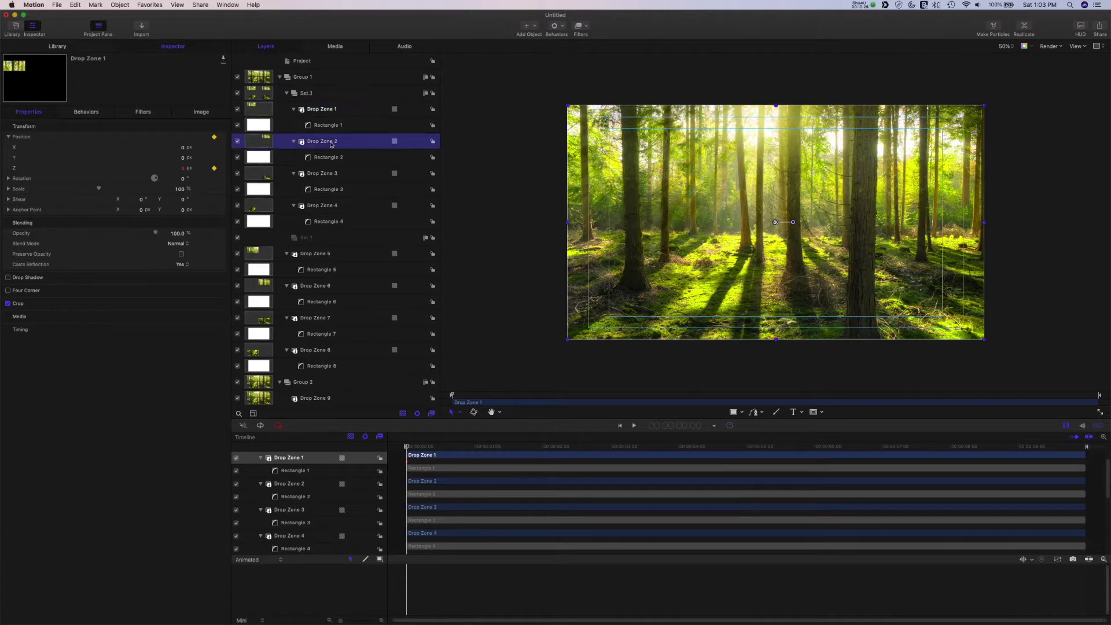
left_click(331, 173)
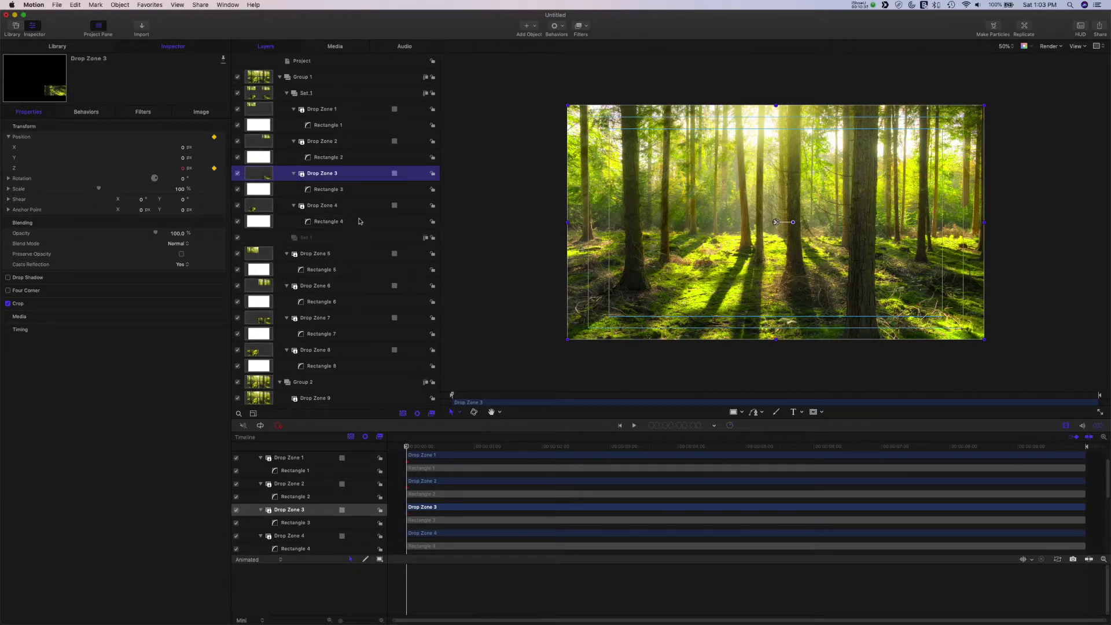
left_click(343, 207)
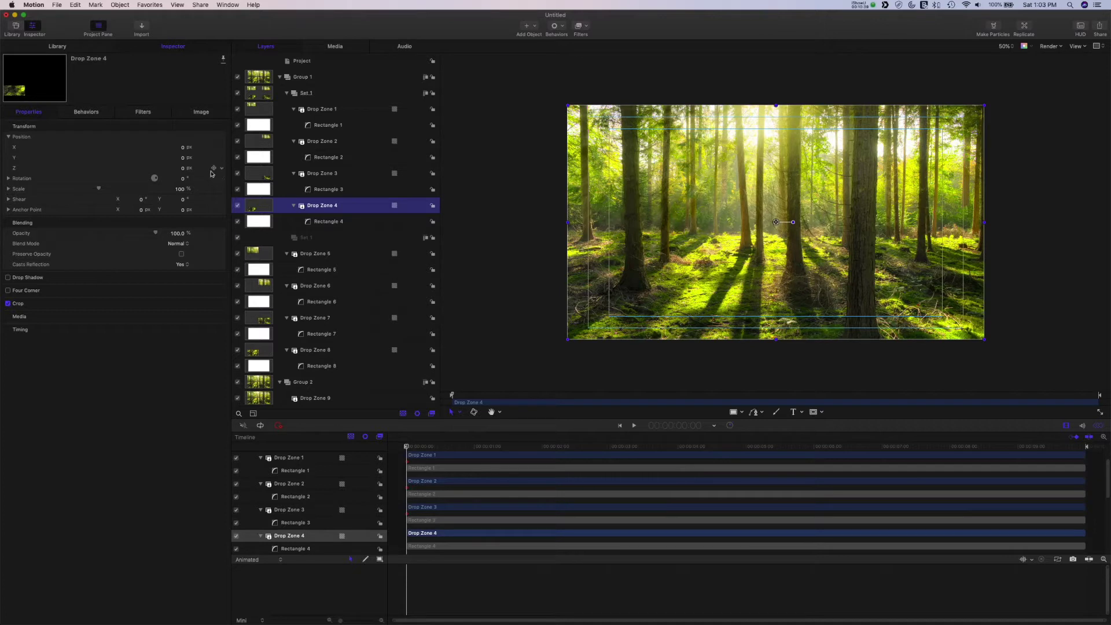
Add a Z position keyframe at the first frame for Drop Zones 5, 6, 7 and 8.
left_click(314, 256)
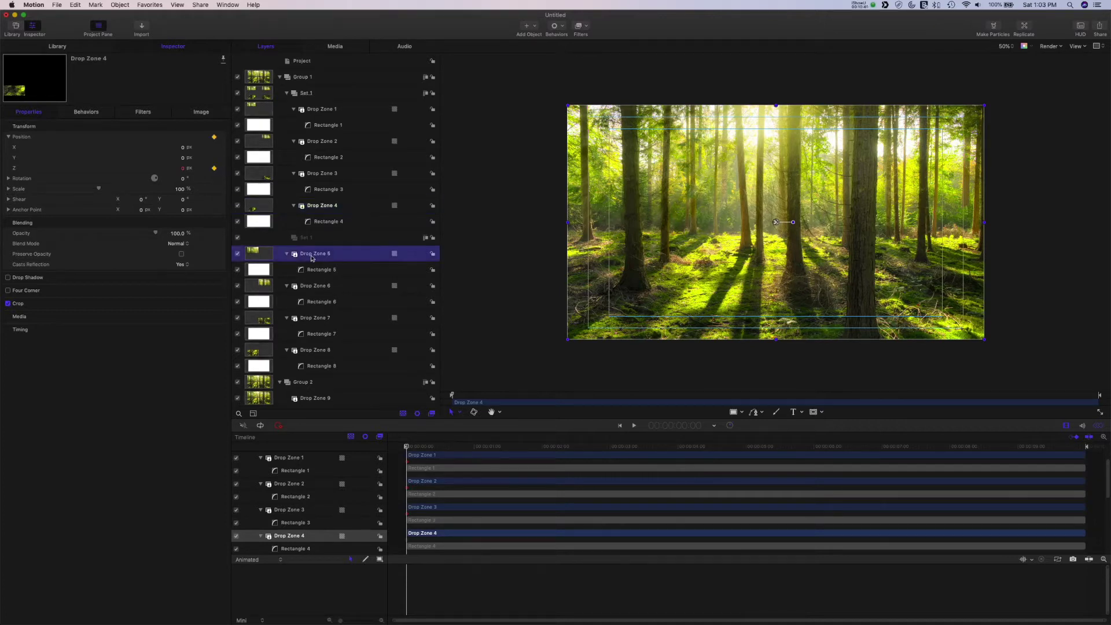
left_click(326, 287)
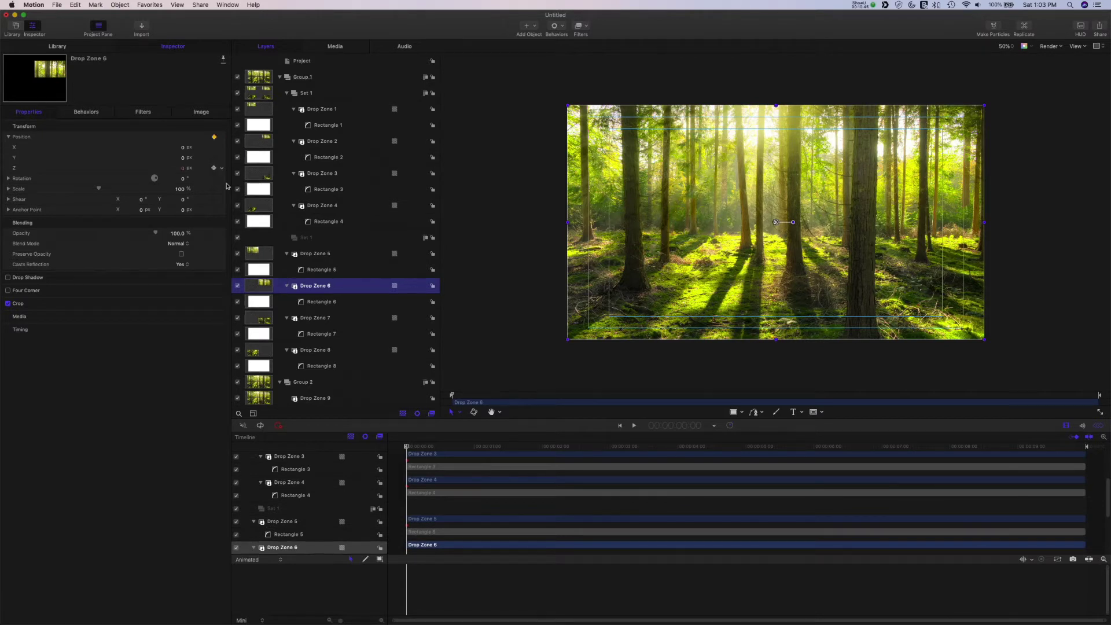
left_click(322, 319)
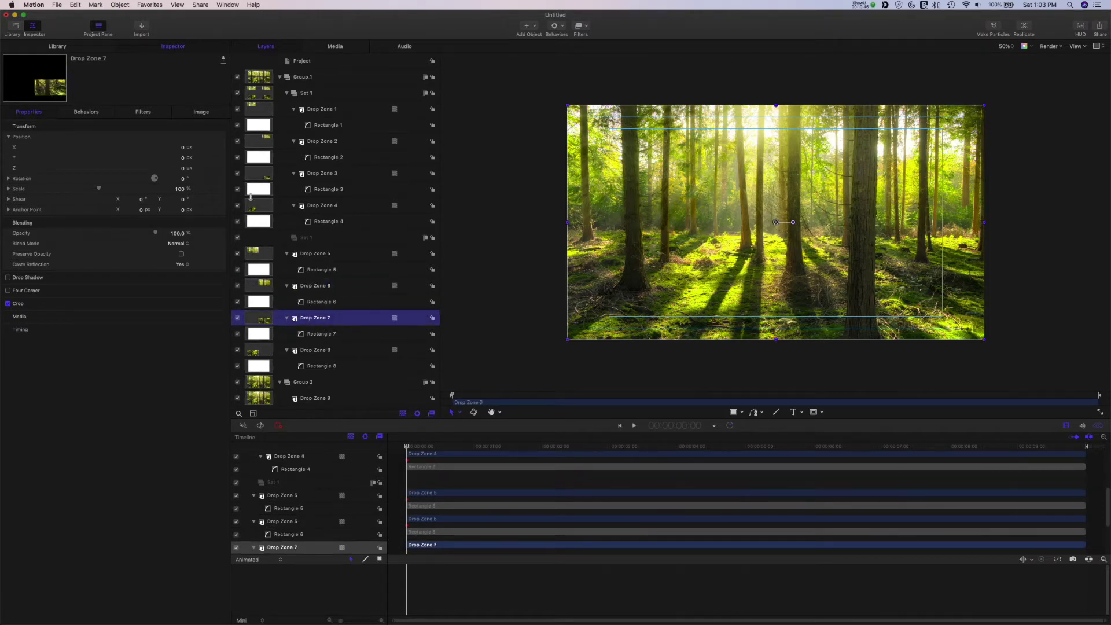
left_click(214, 168)
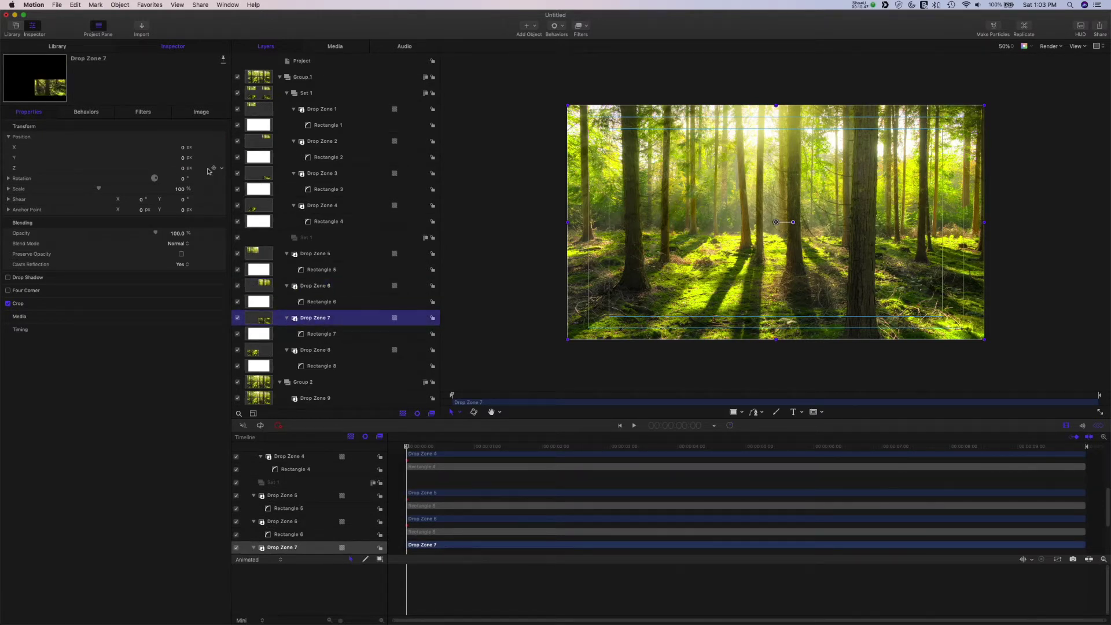
left_click(314, 351)
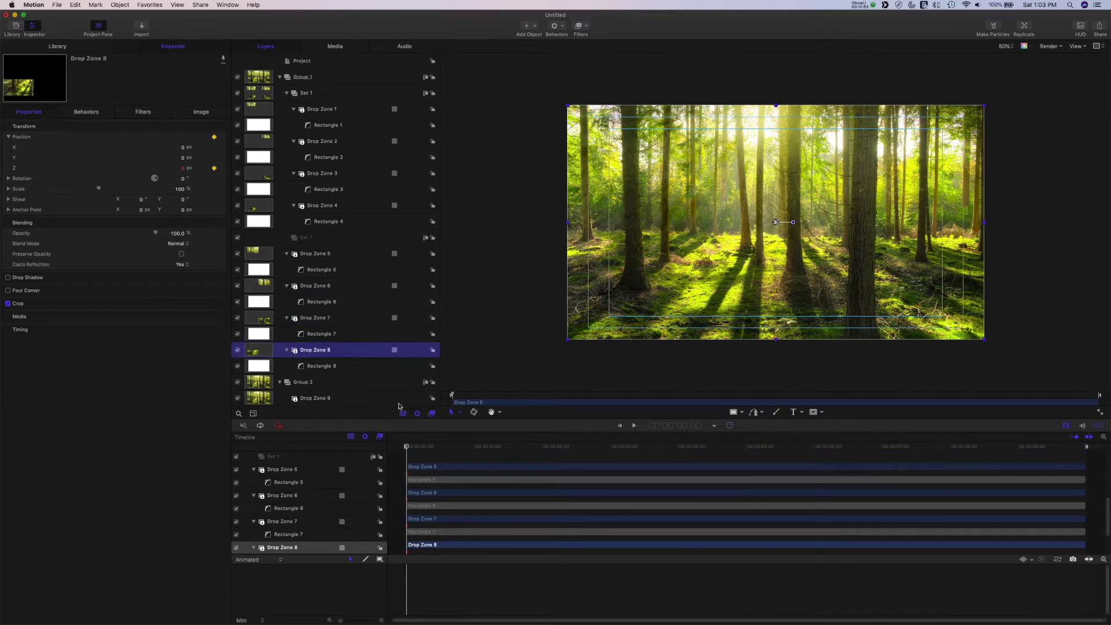
left_click(319, 320)
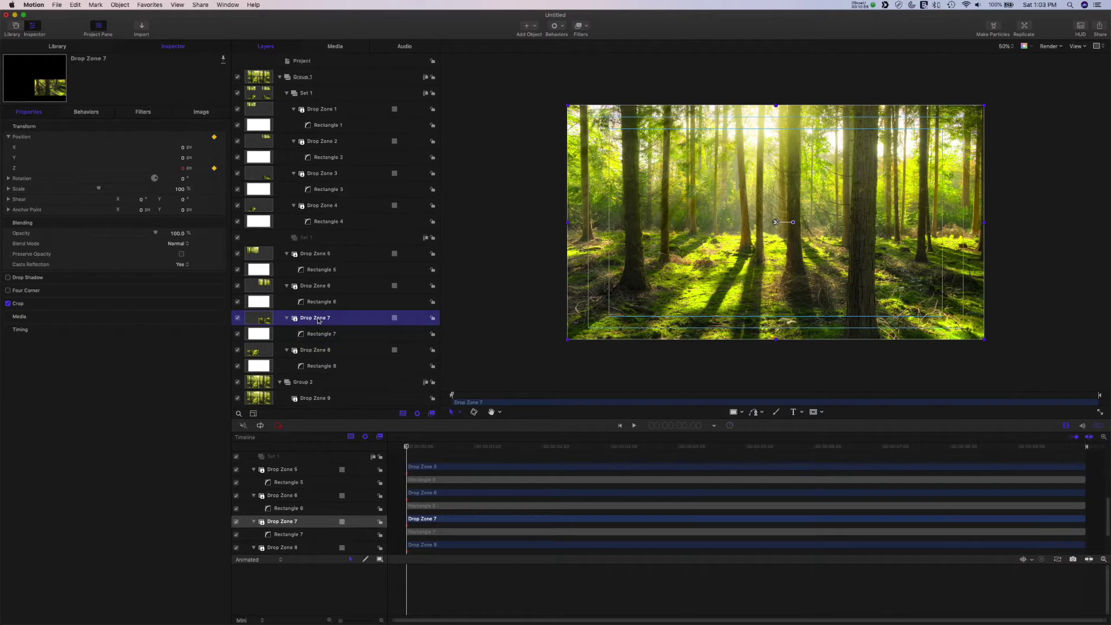
left_click(317, 351)
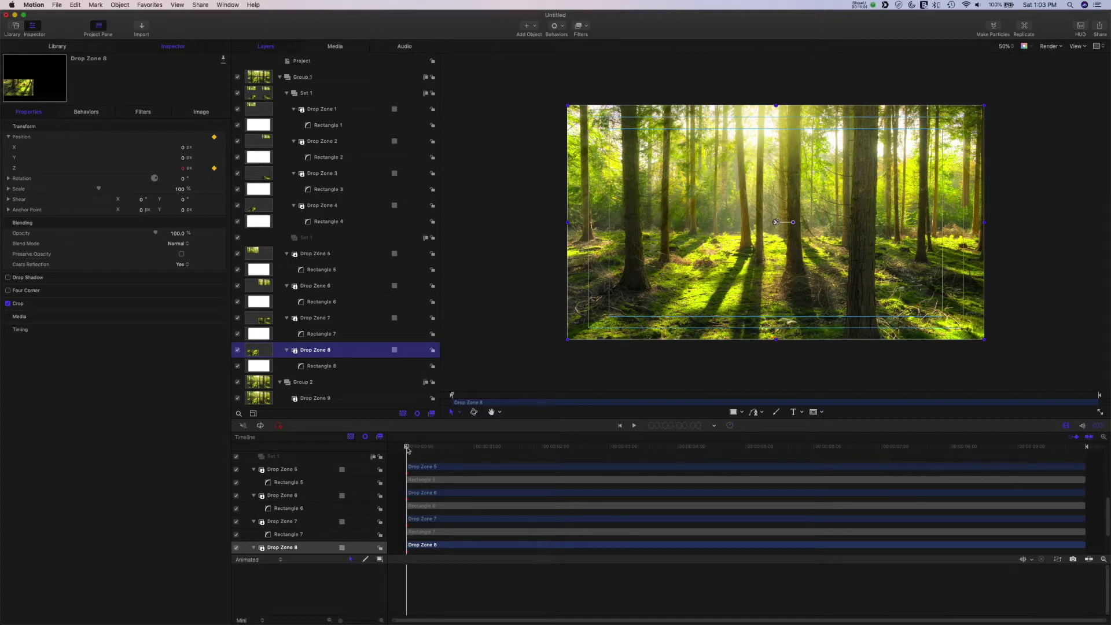
Move the playhead to 9:23 and keyframe Drop Zone 1's Z position there at 400 px.
left_click_drag(407, 448, 1092, 484)
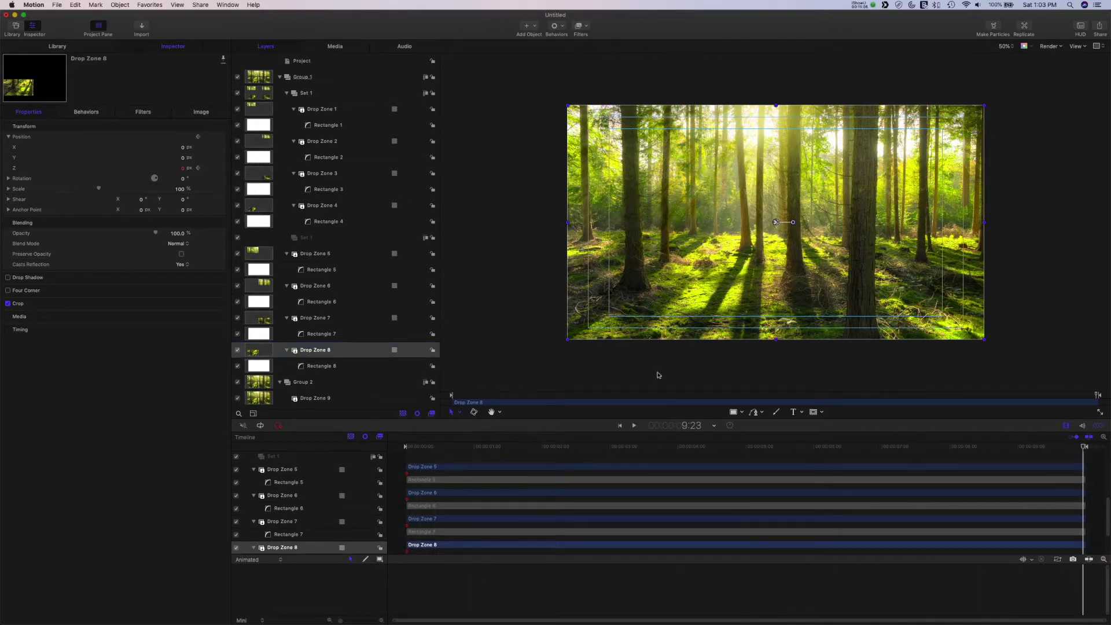
left_click(326, 110)
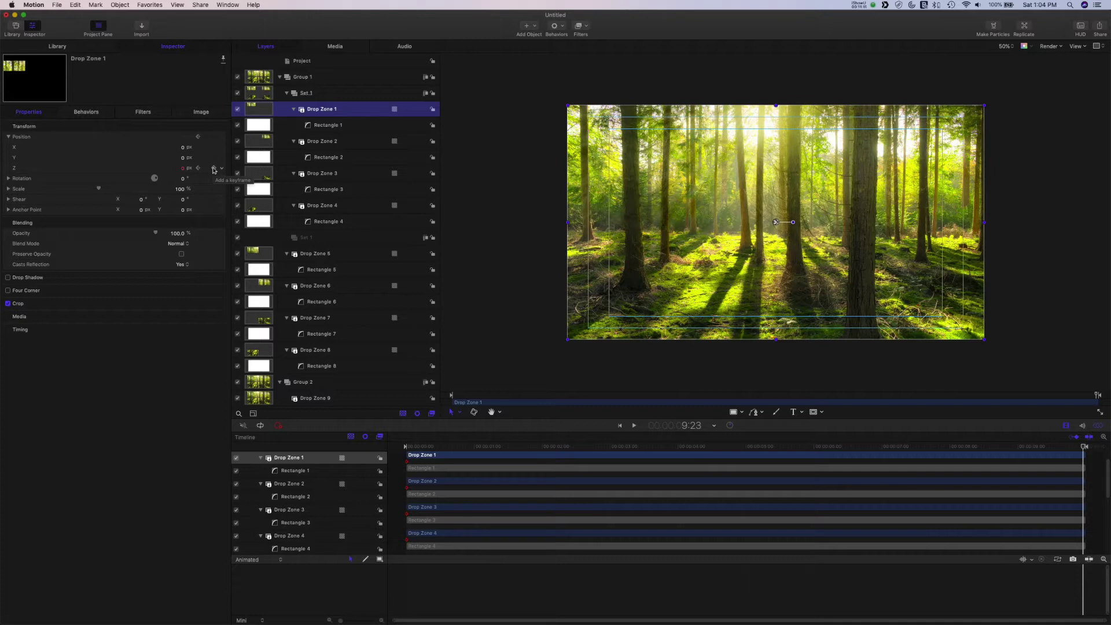
left_click(214, 168)
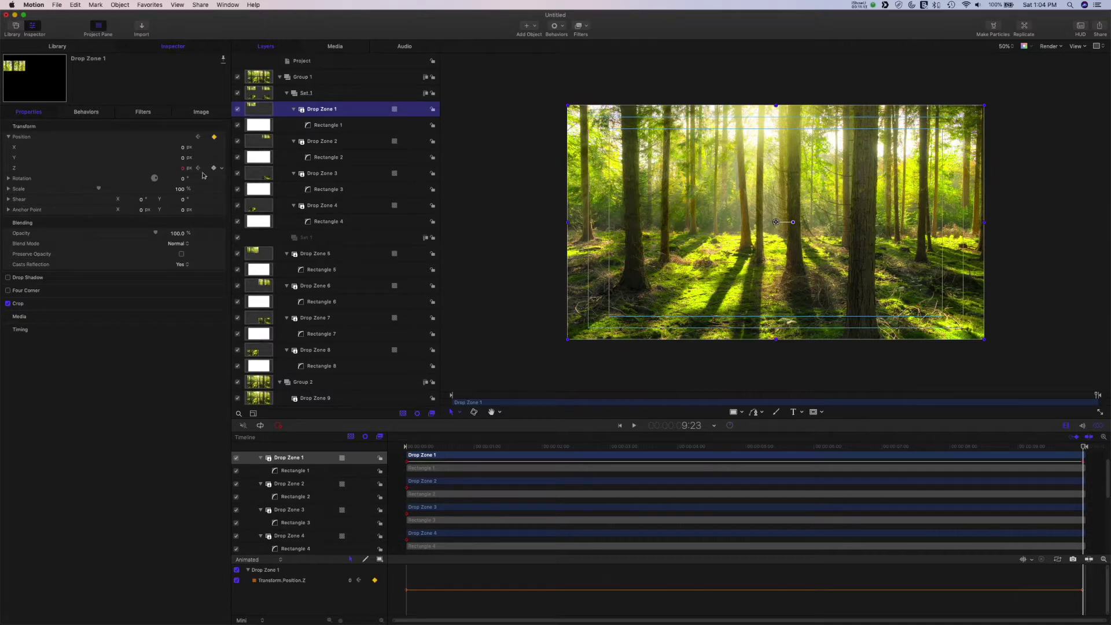
left_click(183, 168)
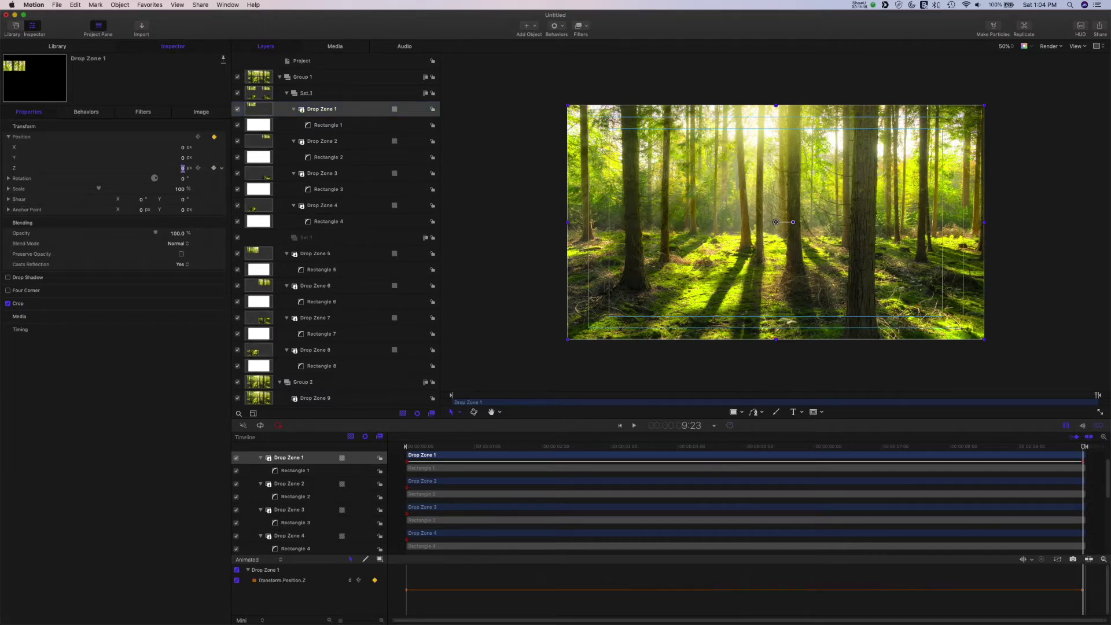
type("400")
key("Return")
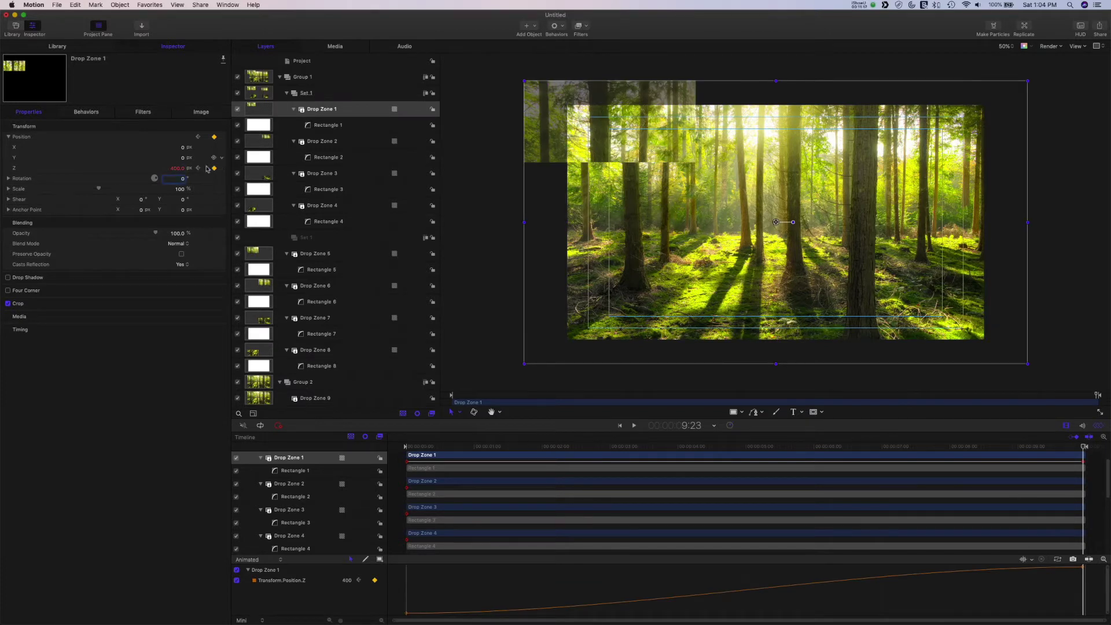
Add a Z position keyframe to Drop Zone 2 at 9:23 and set it to 400 px.
left_click(324, 140)
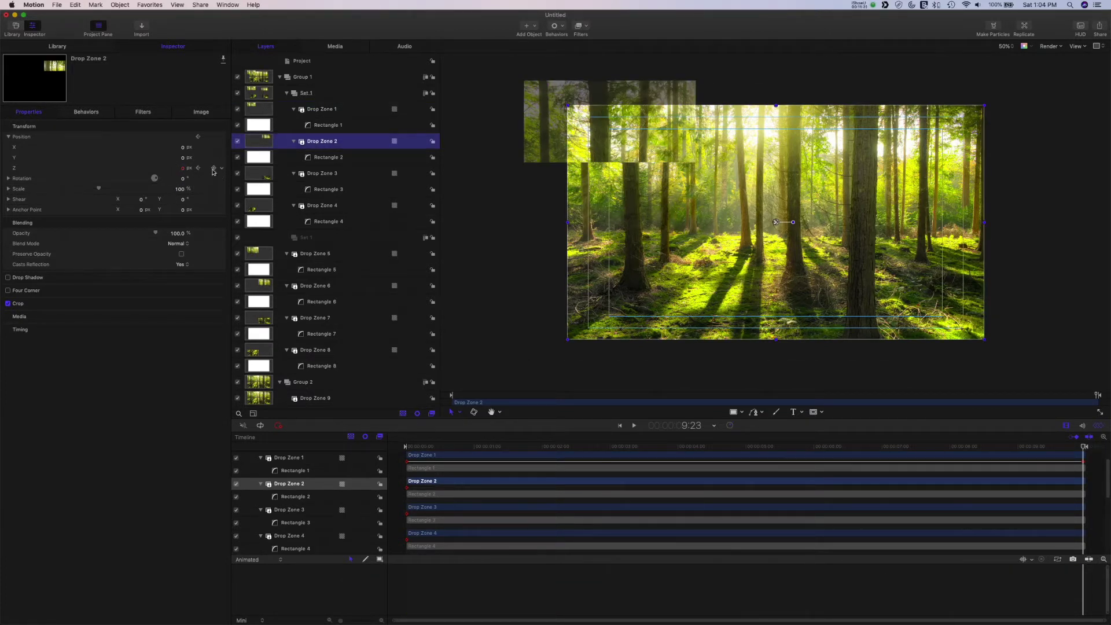
left_click(213, 168)
left_click(183, 169)
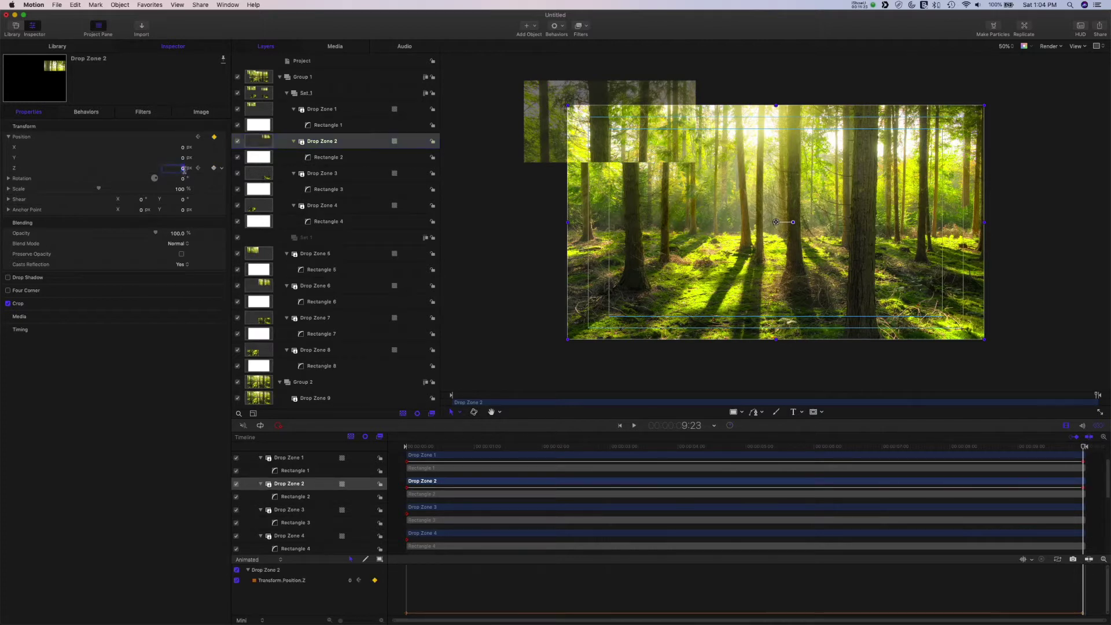
key("BackSpace")
type("400")
key("Tab")
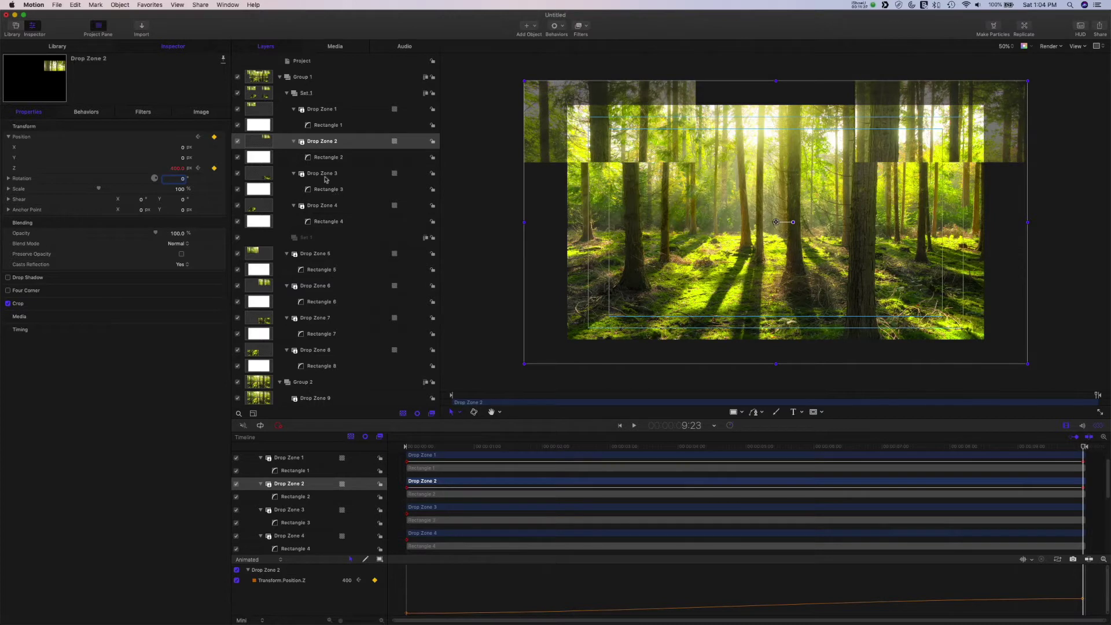
Add a Z position keyframe to Drop Zone 3 at 9:23 and set it to 400 px.
left_click(323, 174)
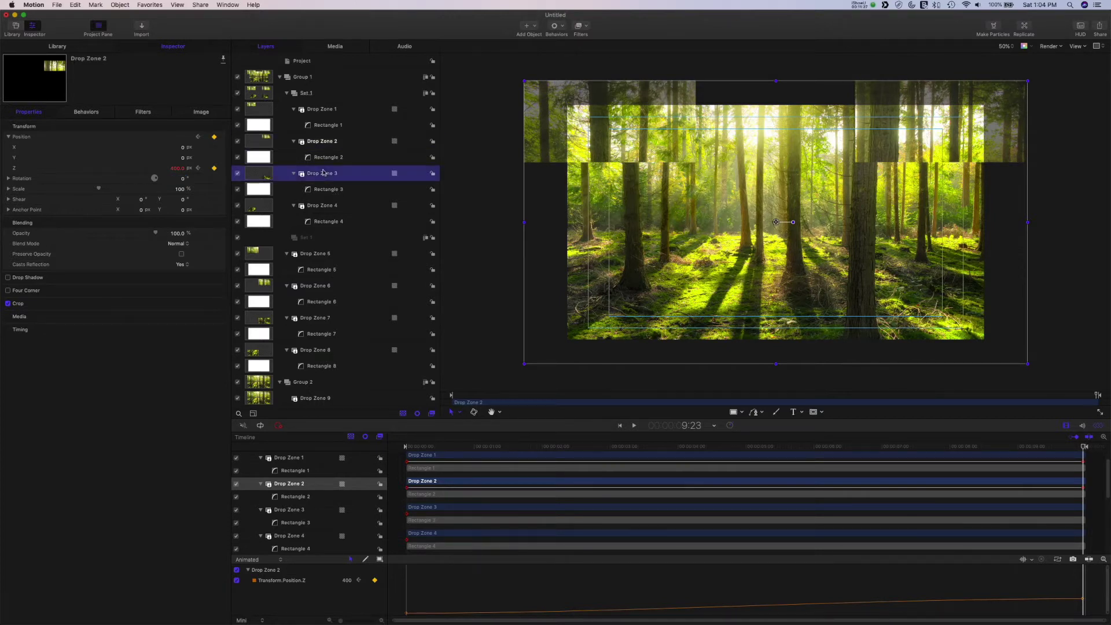
left_click(214, 168)
left_click(183, 168)
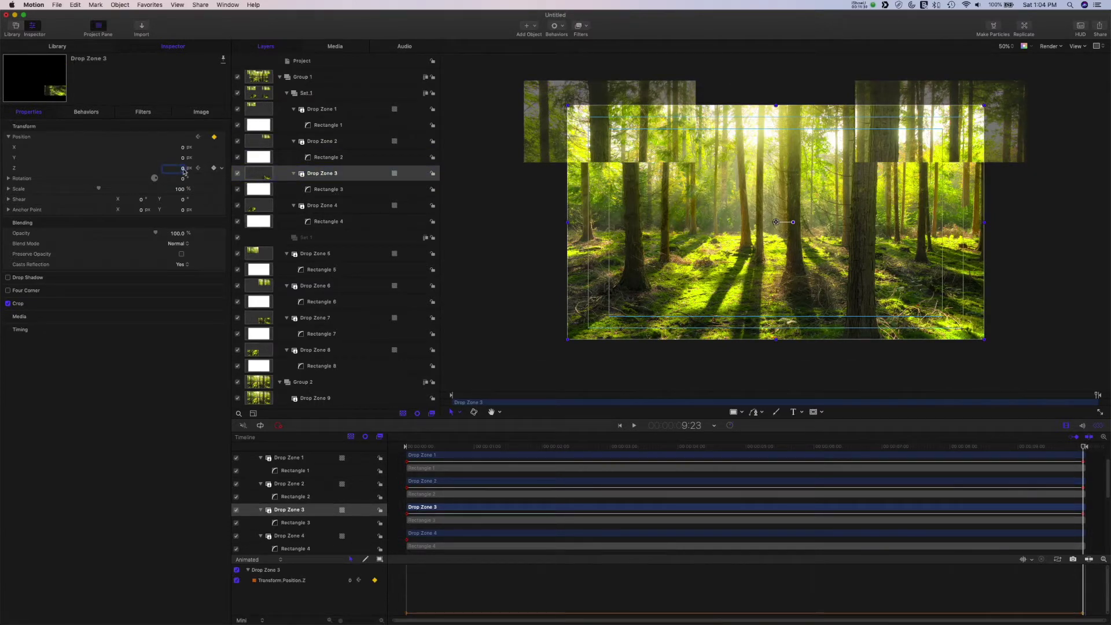
type("400")
key("Tab")
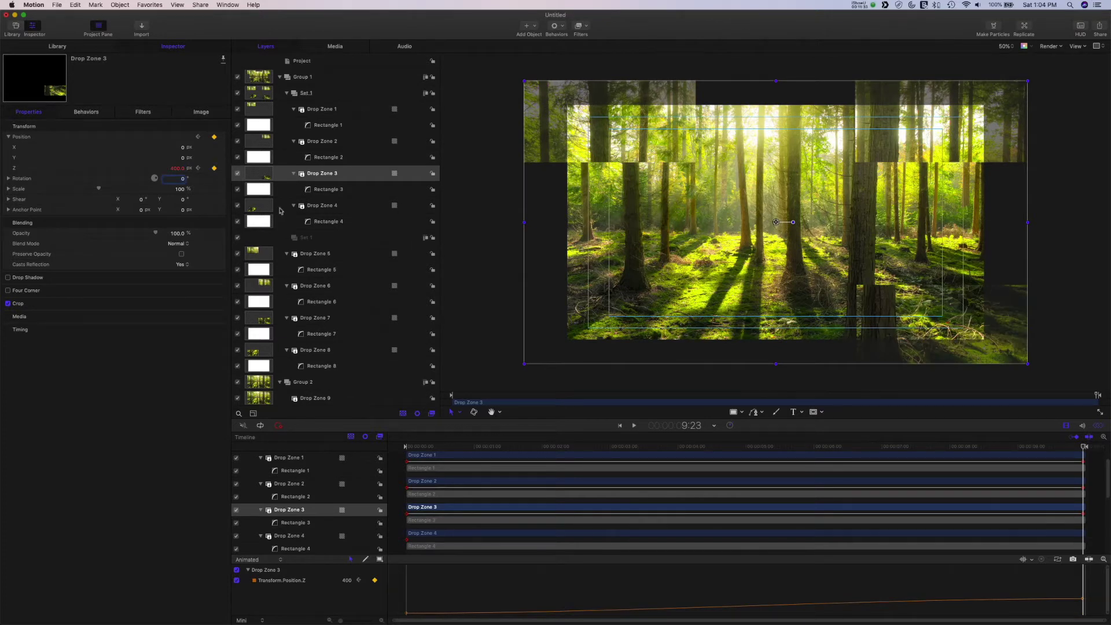
Add a Z position keyframe to Drop Zone 4 at 9:23 and set it to 400 px.
left_click(318, 207)
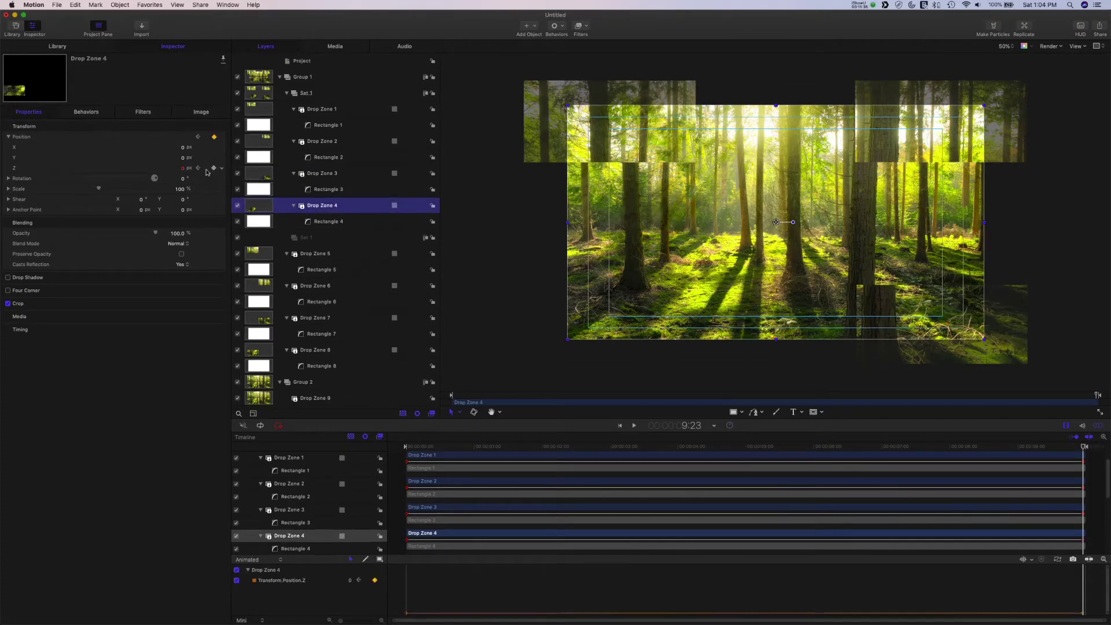
left_click(183, 168)
type("40")
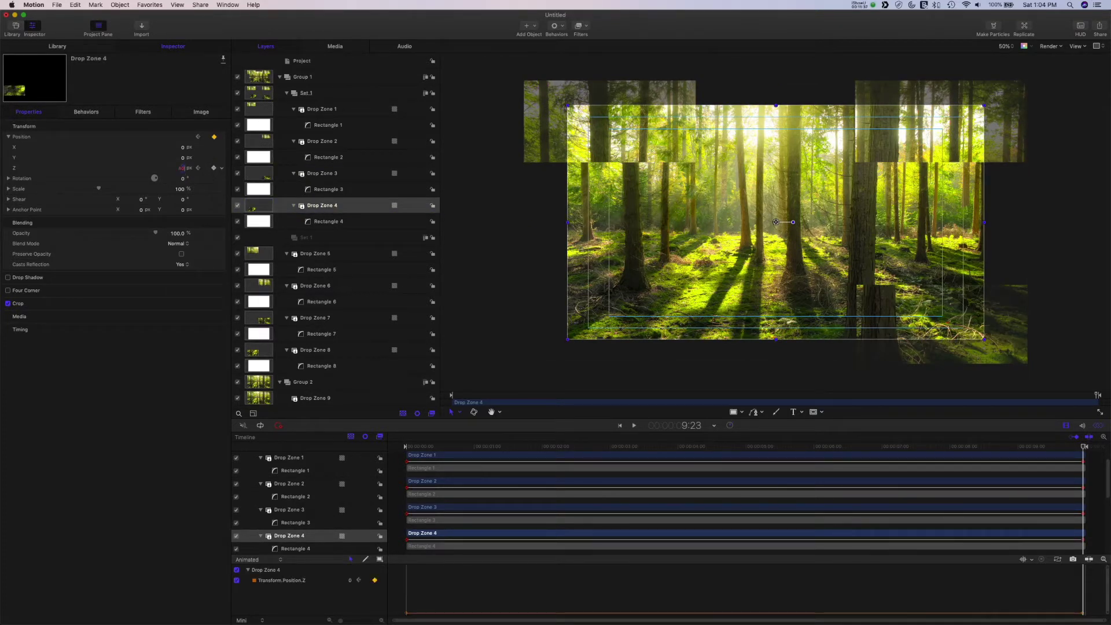
type("0")
key("Tab")
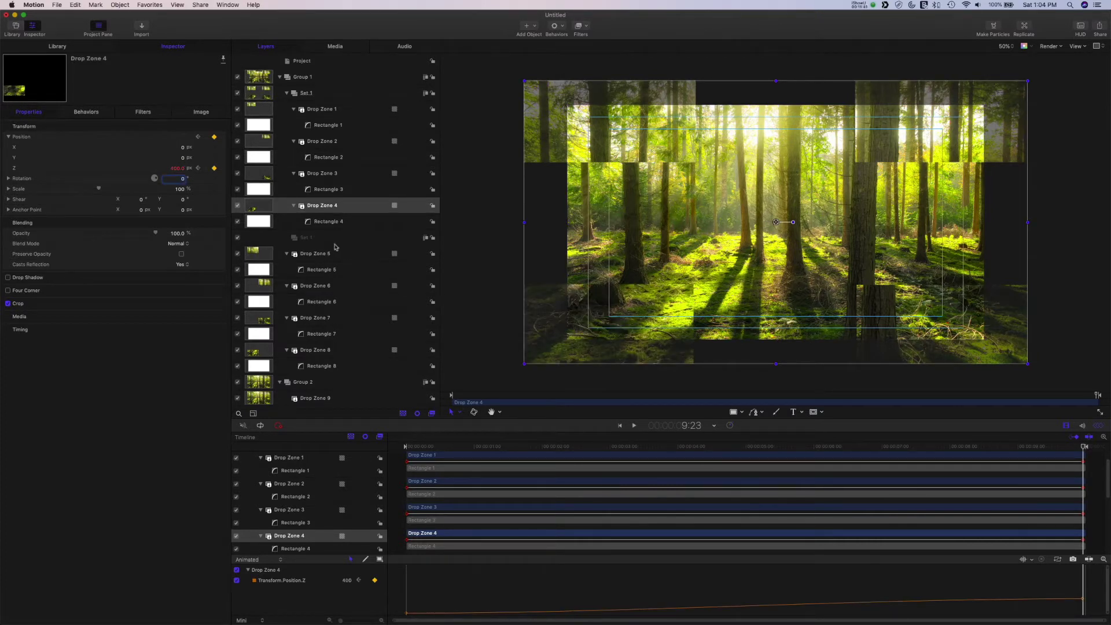
Add a Z position keyframe to Drop Zone 5 at 9:23 and set it to 200 px.
left_click(332, 255)
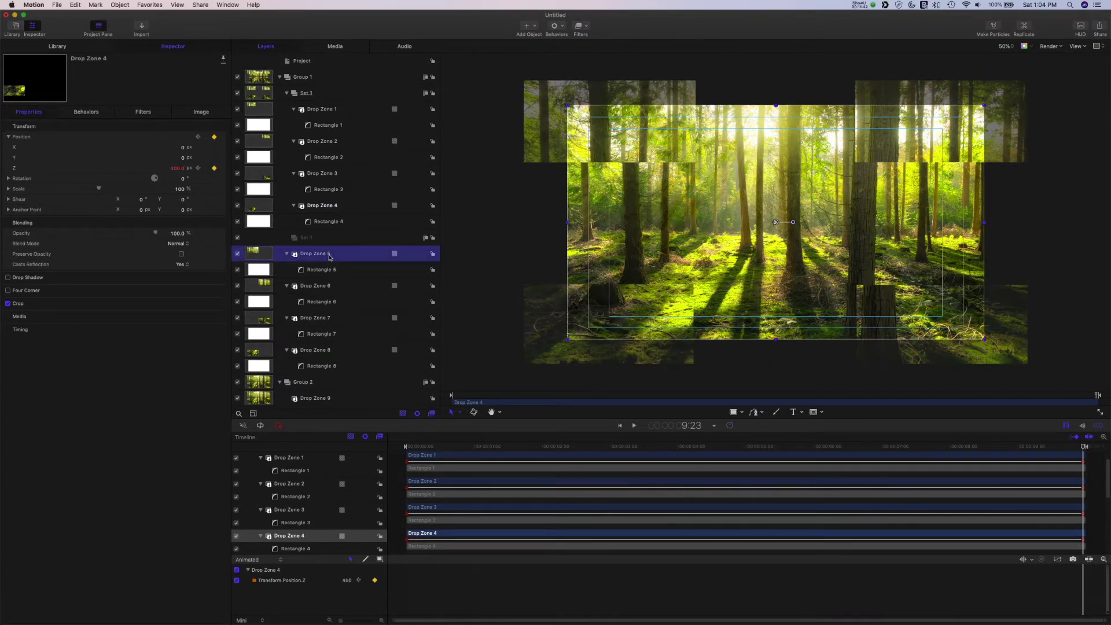
left_click(213, 168)
left_click(183, 168)
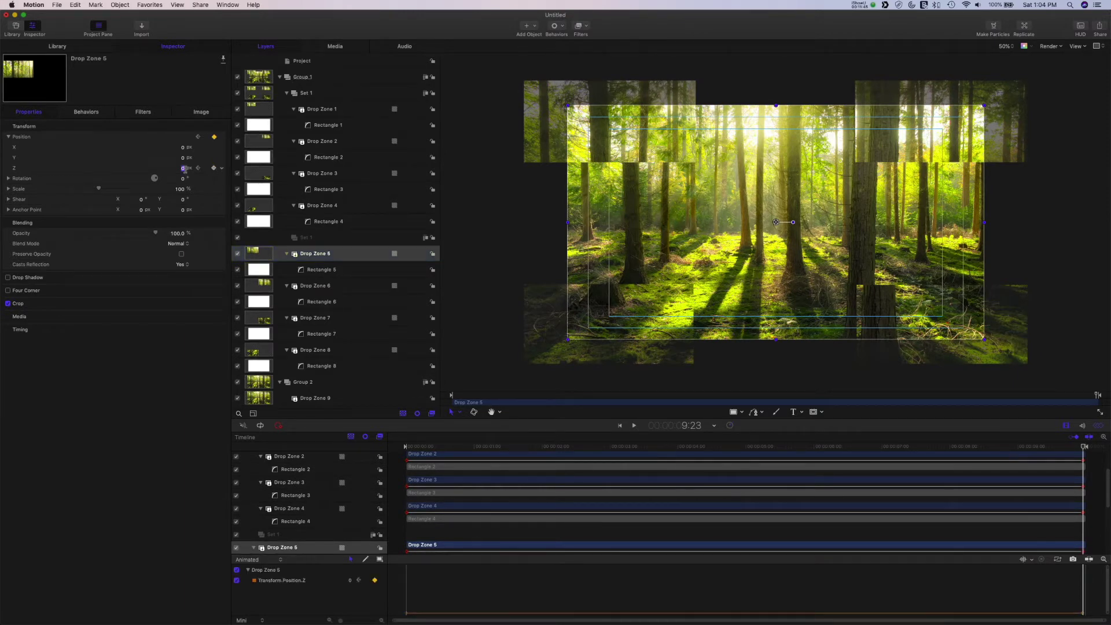
type("200")
key("Tab")
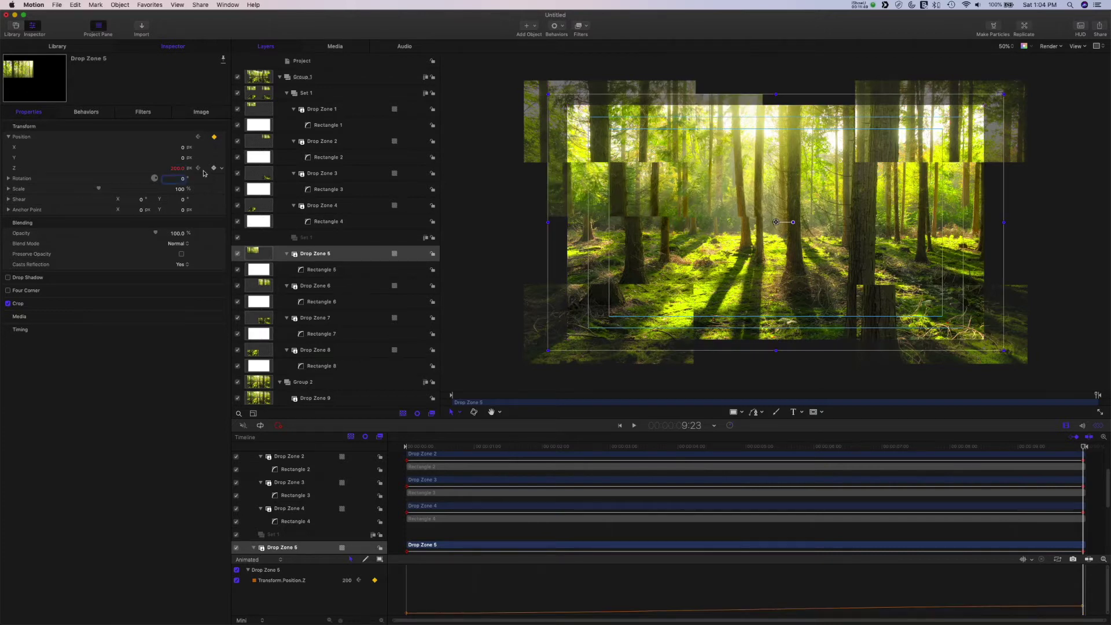
Add a Z position keyframe to Drop Zone 6 at 9:23 and set it to 200 px.
left_click(321, 289)
left_click(214, 168)
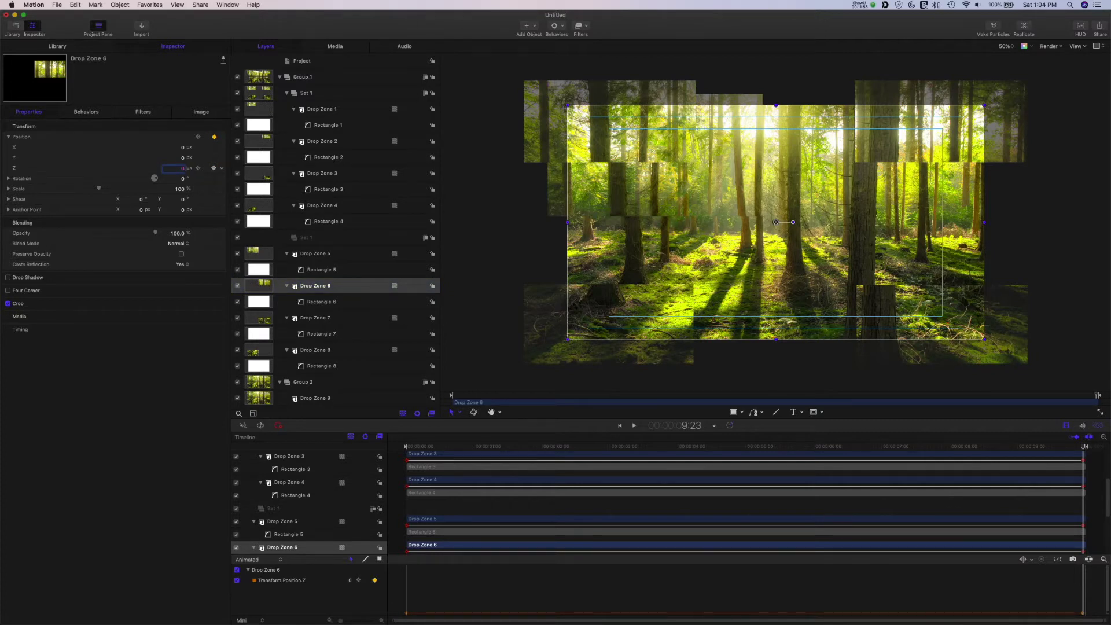
type("200")
key("Tab")
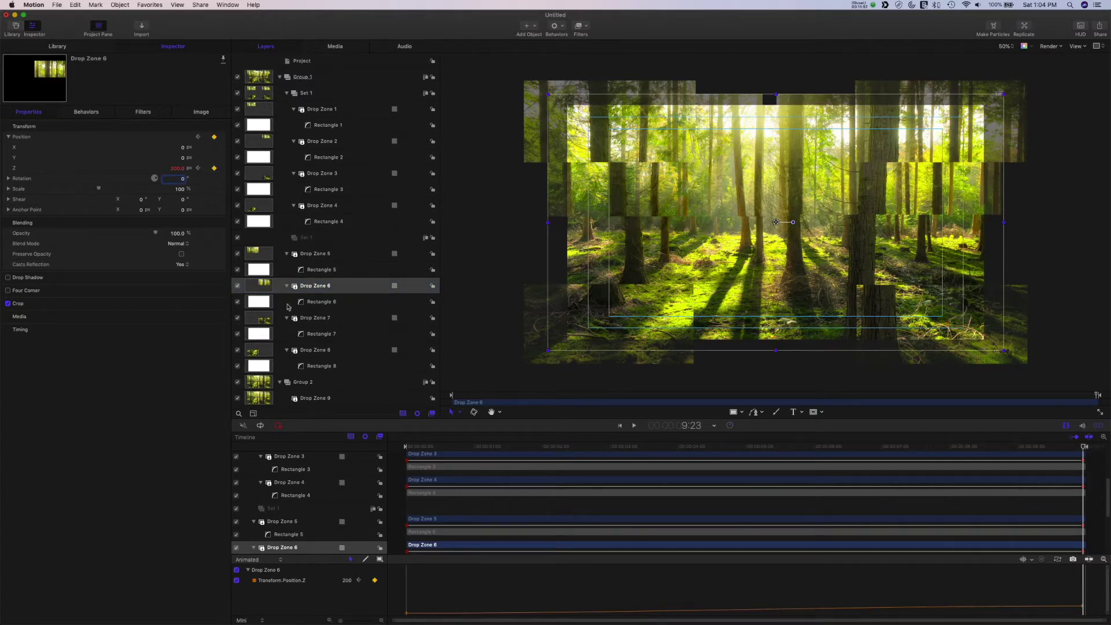
Add a Z position keyframe to Drop Zone 7 at 9:23 and set it to 200 px.
left_click(307, 319)
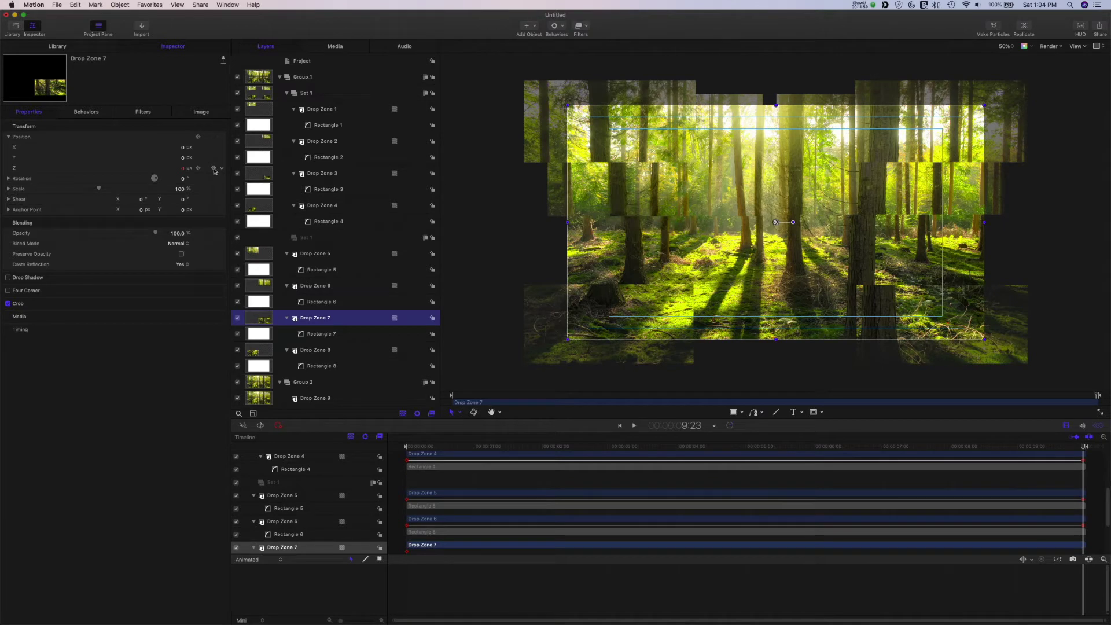
left_click(214, 168)
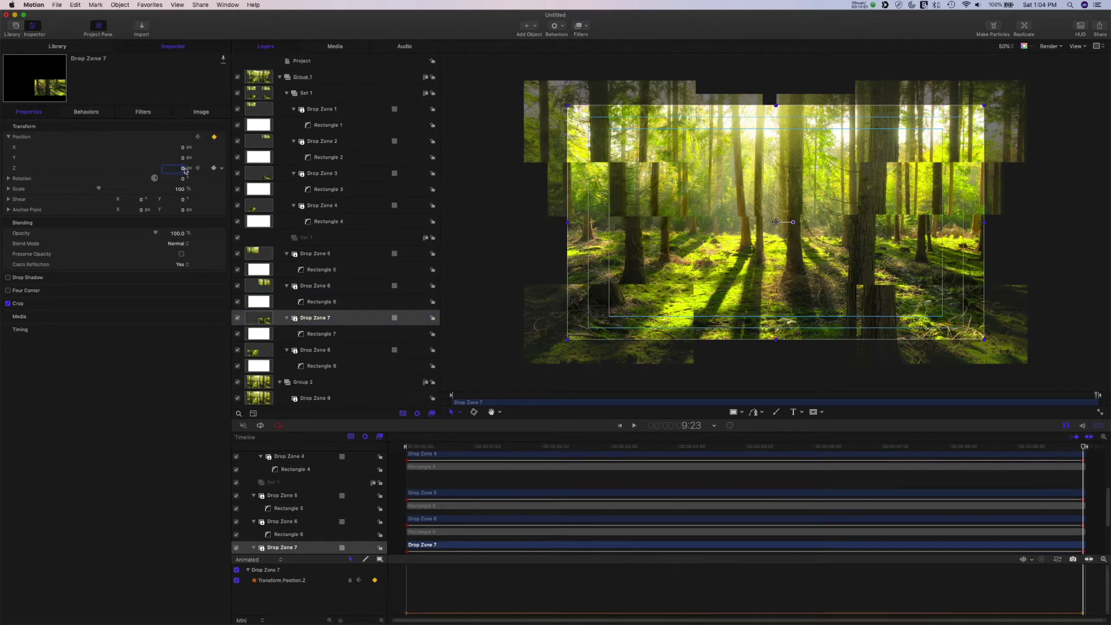
type("200")
key("Tab")
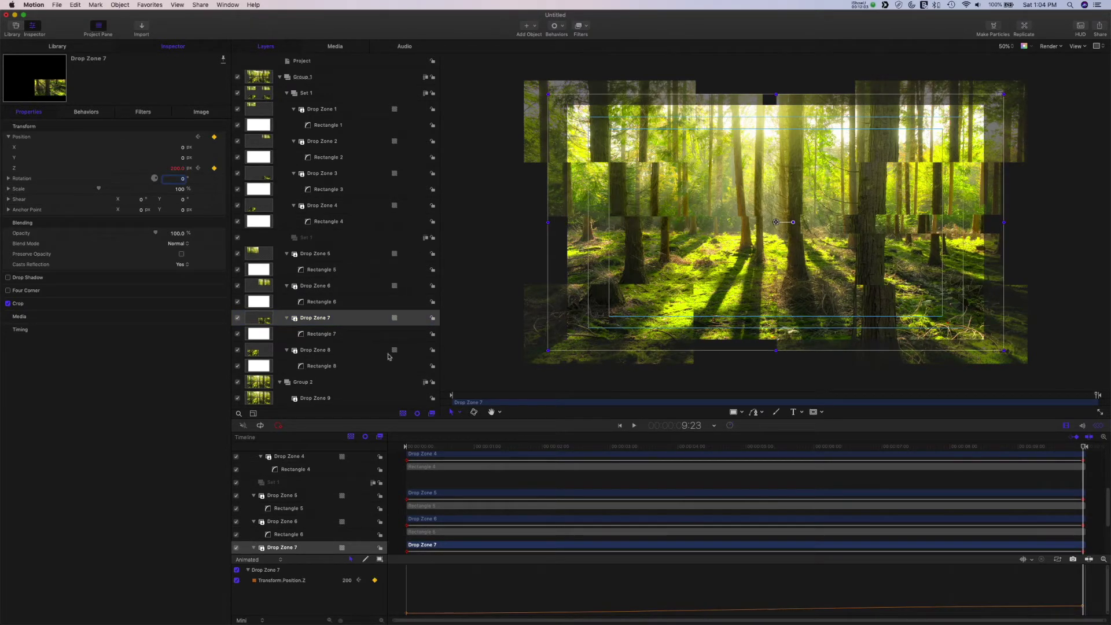
Add a Z position keyframe to Drop Zone 8 at 9:23 and set it to 200 px.
left_click(339, 351)
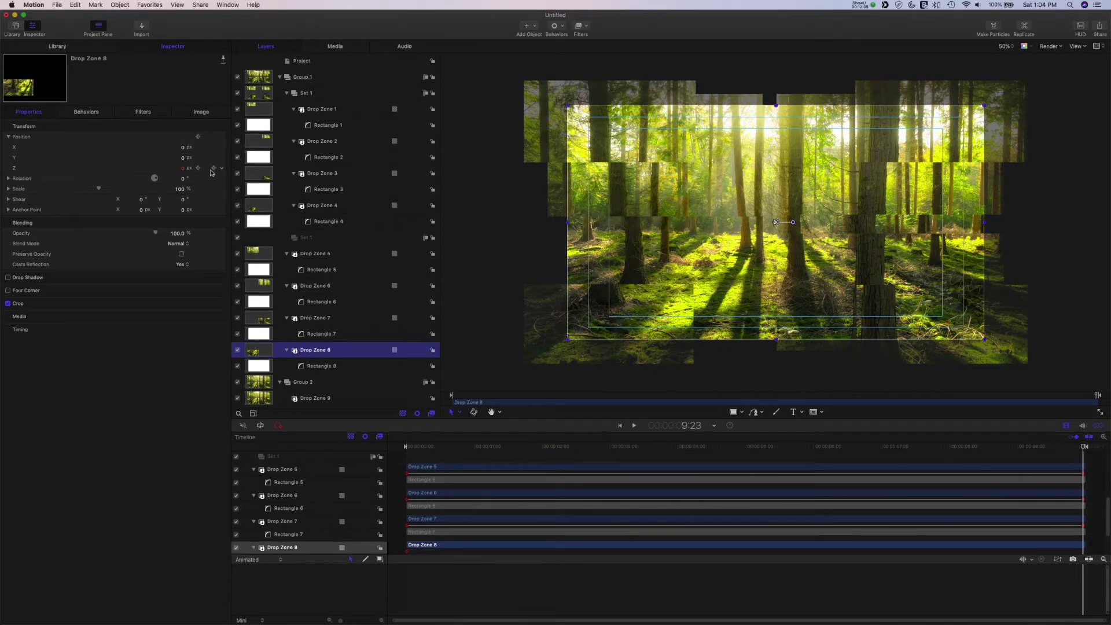
left_click(214, 168)
left_click(182, 169)
type("200")
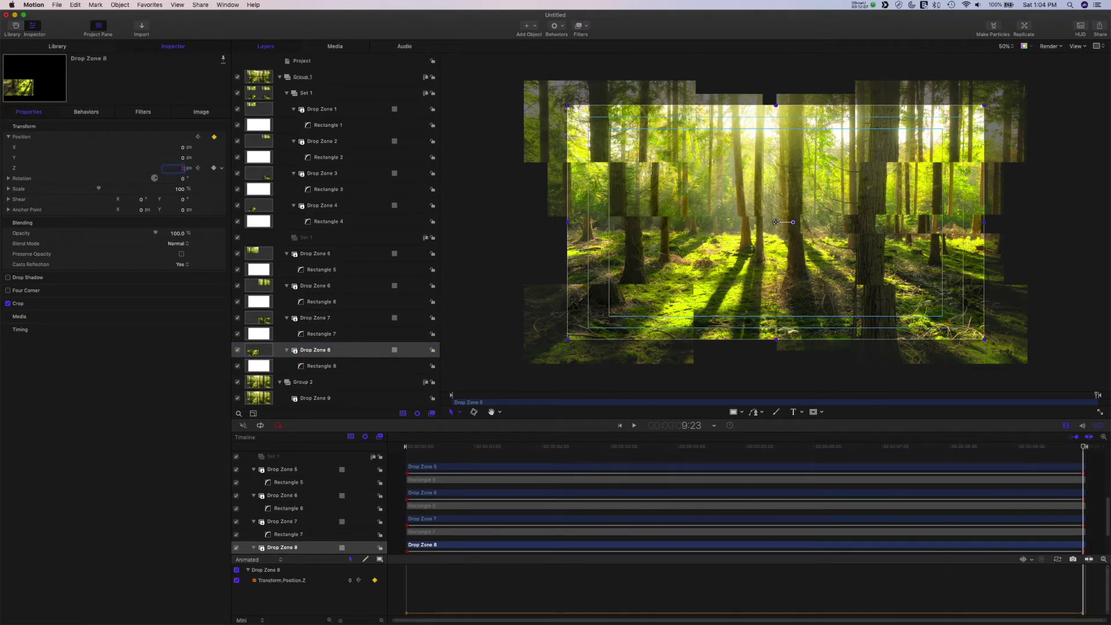
key("Tab")
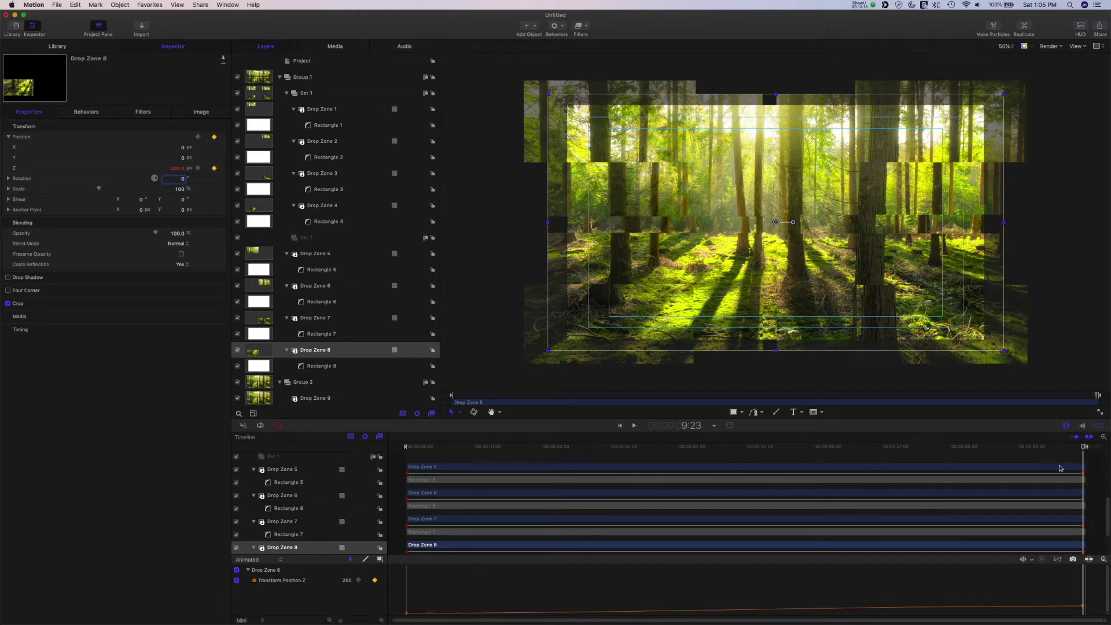
Return the playhead to the first frame, enable Drop Zone 1's drop shadow and keyframe the shadow's opacity at 0%.
left_click(1084, 448)
left_click_drag(1083, 448, 300, 504)
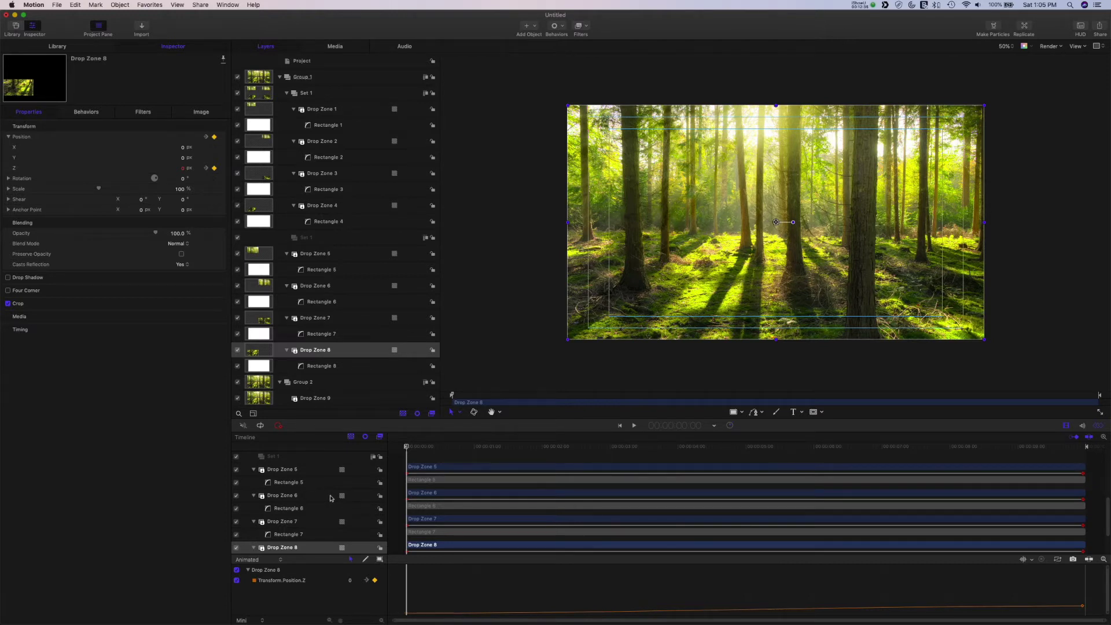
left_click(334, 111)
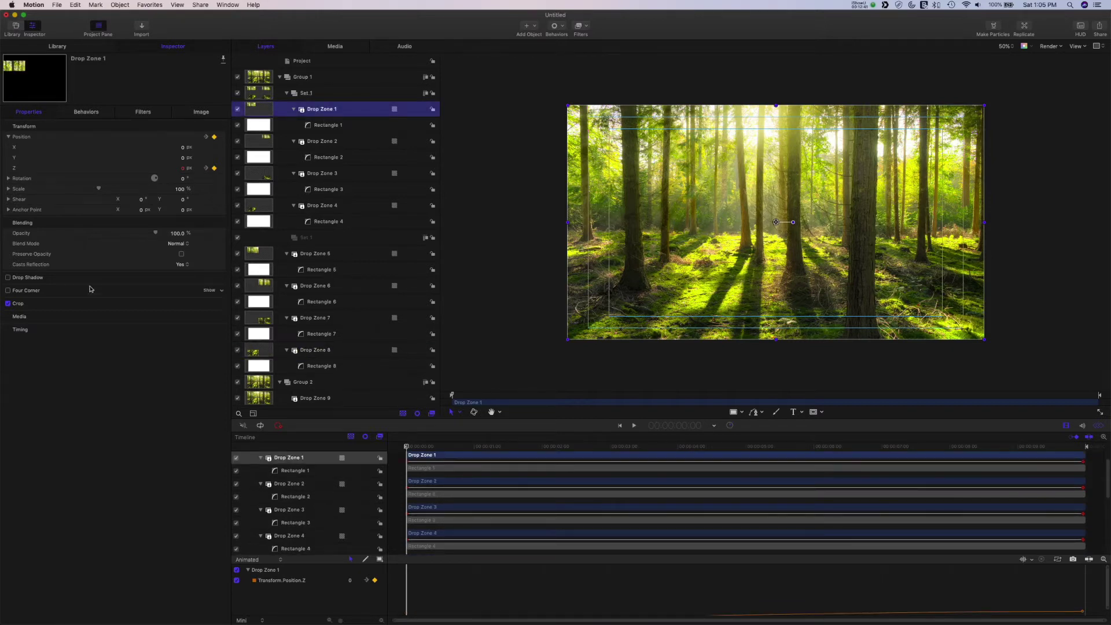
left_click(8, 278)
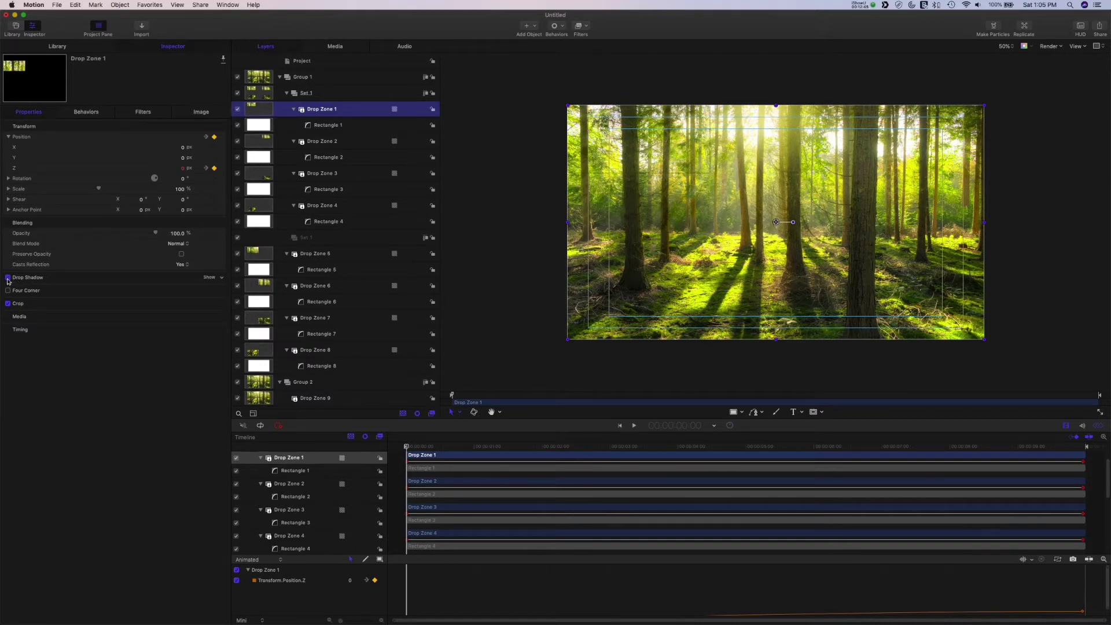
left_click(210, 278)
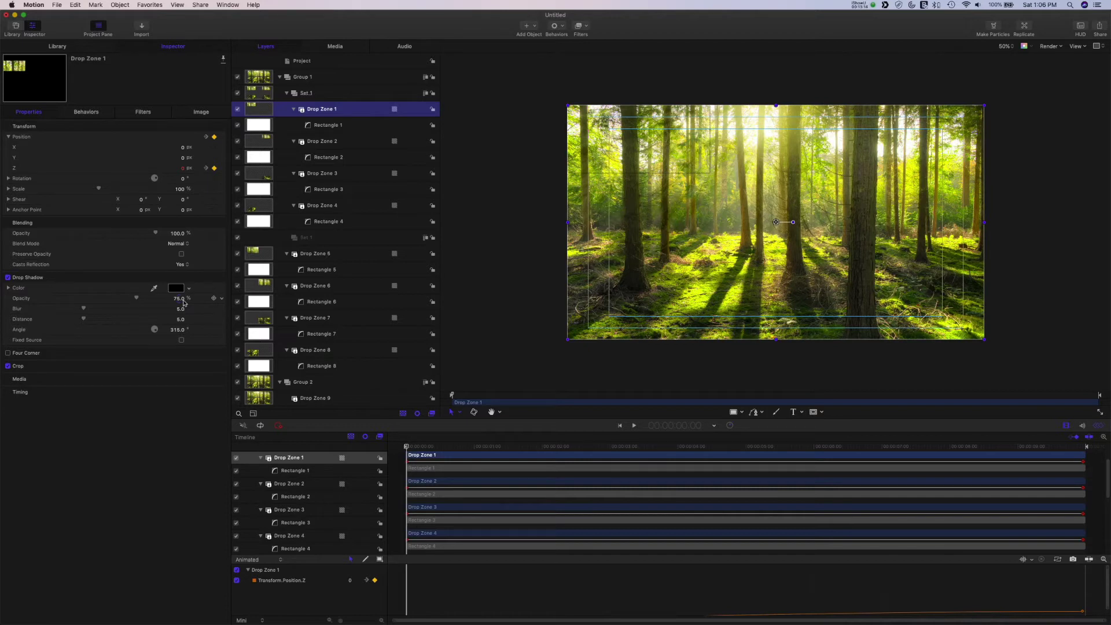
left_click(213, 298)
left_click_drag(137, 298, 79, 298)
Move the playhead to 9:23 and keyframe the opacity of Drop Zone 1's drop shadow there at about 76%.
left_click(407, 449)
left_click_drag(407, 449, 1084, 447)
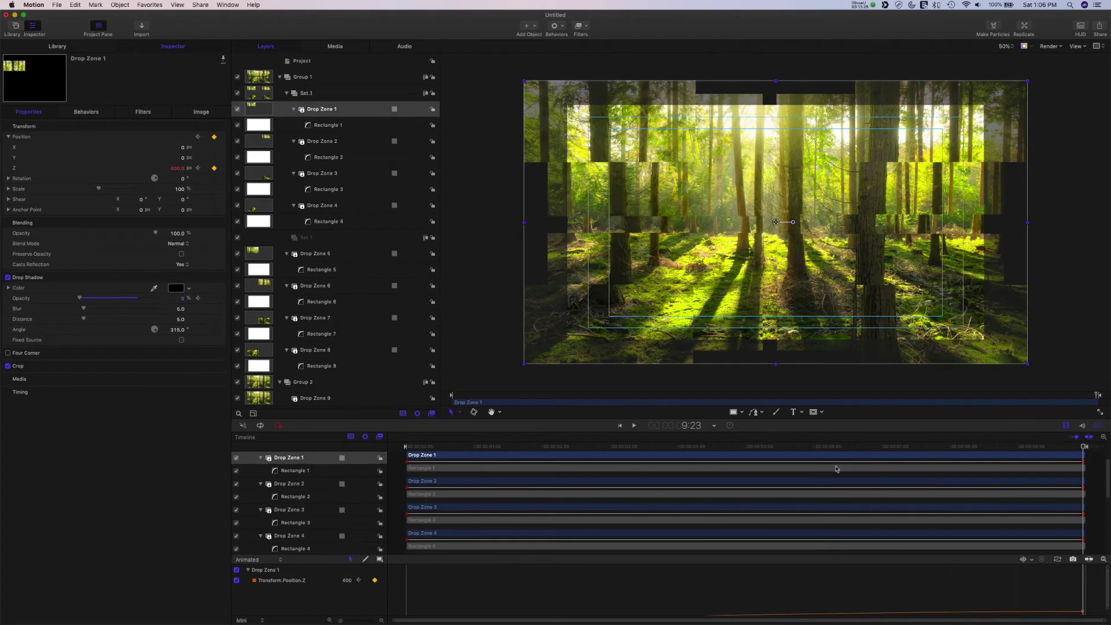
left_click(214, 299)
left_click_drag(81, 299, 139, 300)
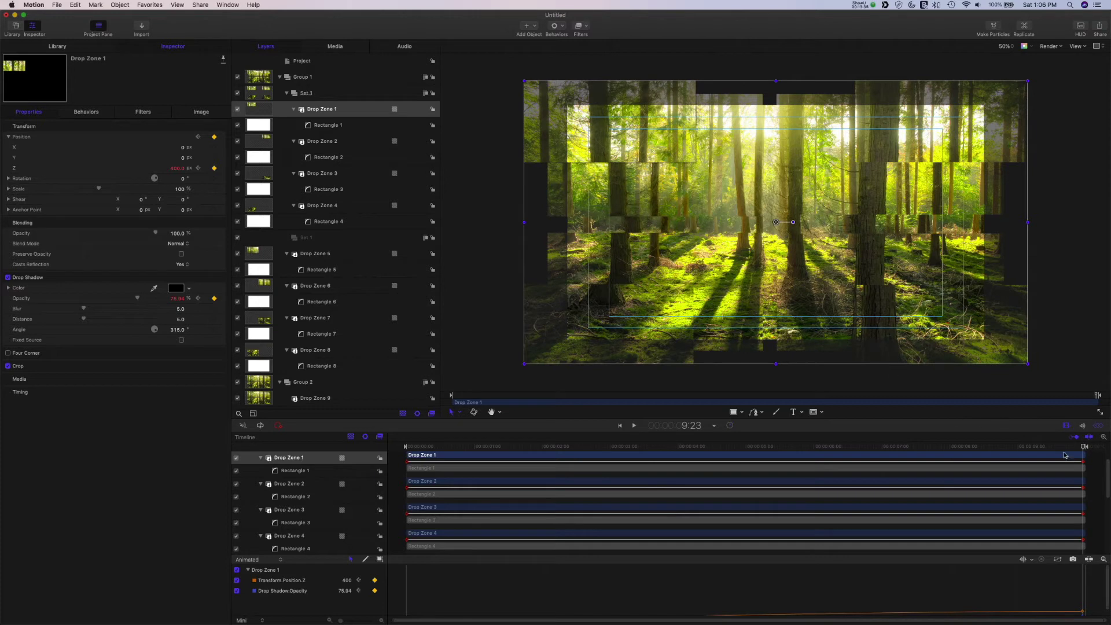
Set the blur of Drop Zone 1's drop shadow to 27 and its distance to 25, and scrub the timeline to check it.
left_click_drag(1083, 448, 1013, 473)
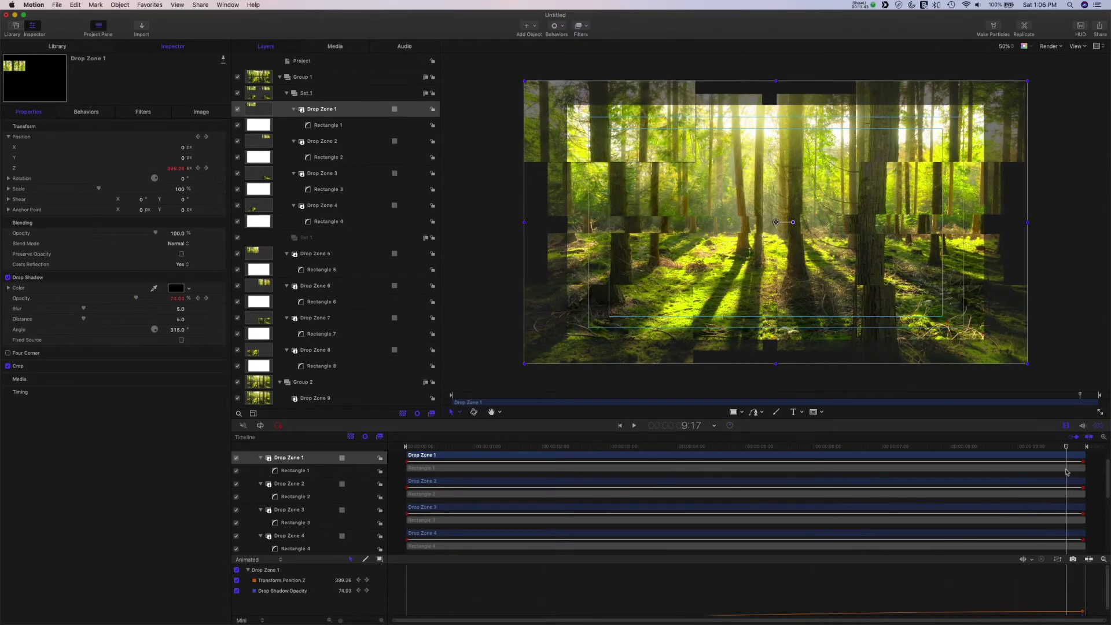
left_click_drag(1066, 472, 406, 489)
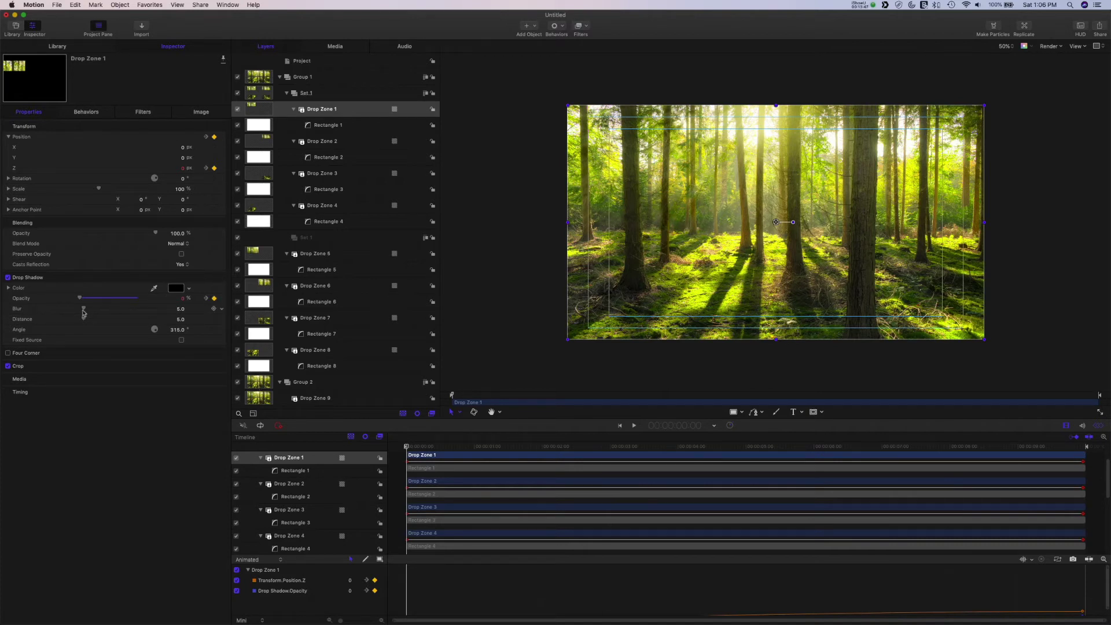
mouse_move(83, 312)
left_mouse_down()
mouse_move(101, 311)
mouse_move(99, 322)
left_mouse_up()
left_click_drag(407, 446, 1033, 474)
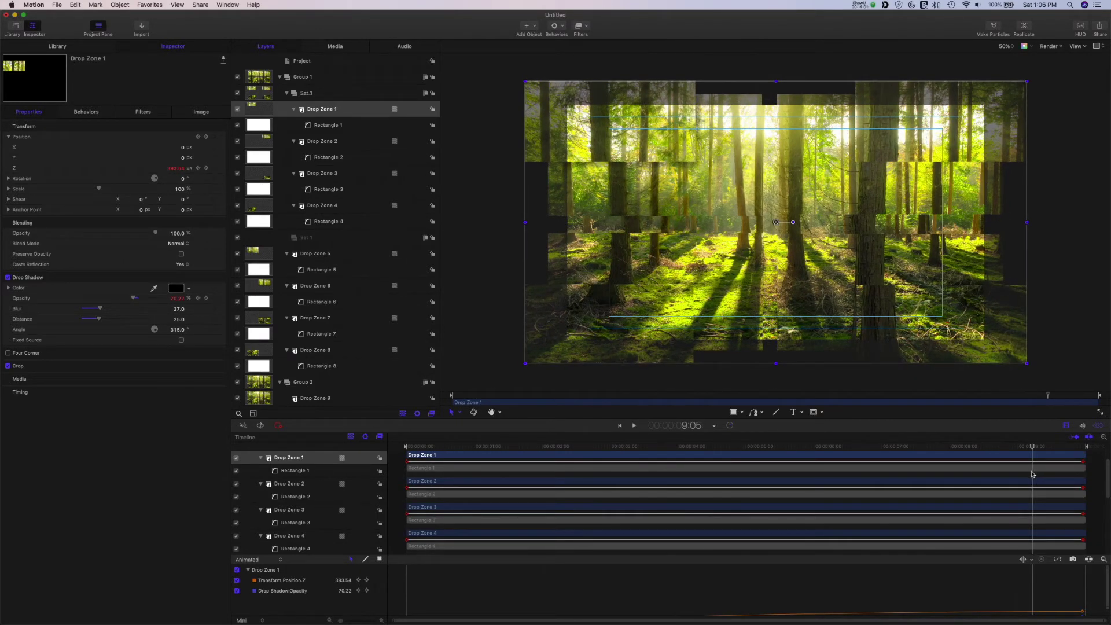
left_click_drag(1033, 474, 404, 505)
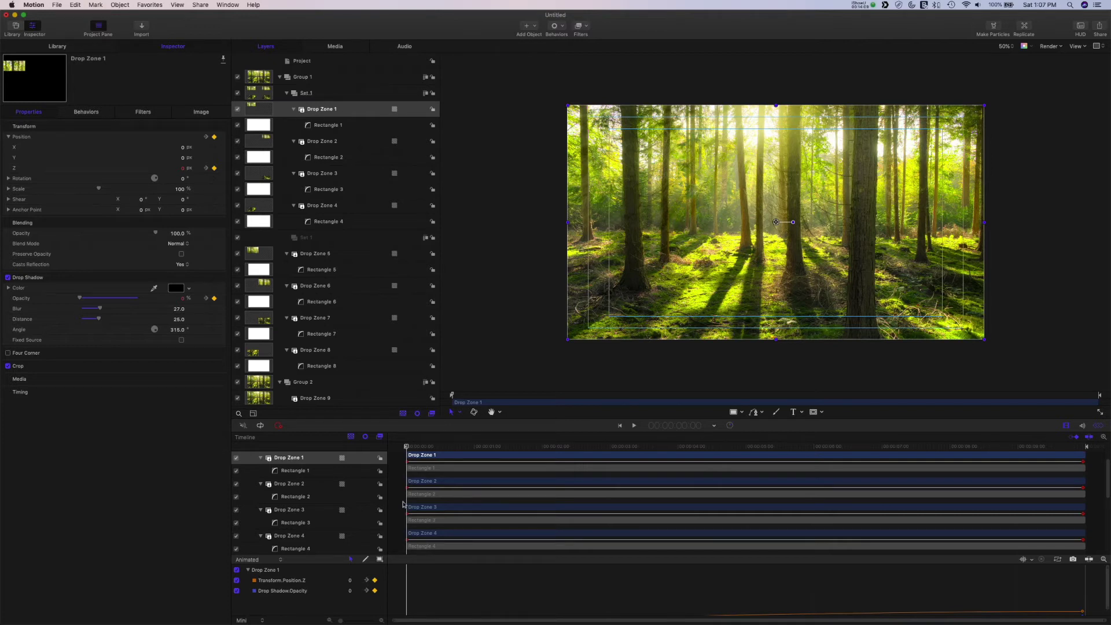
scroll(403, 505, "up", 3)
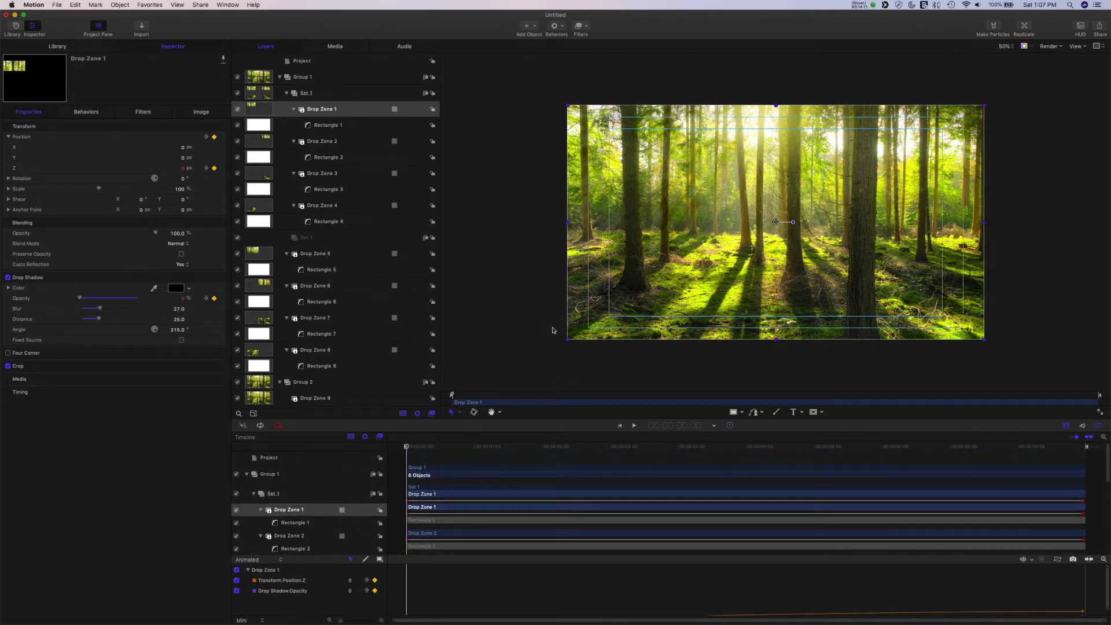